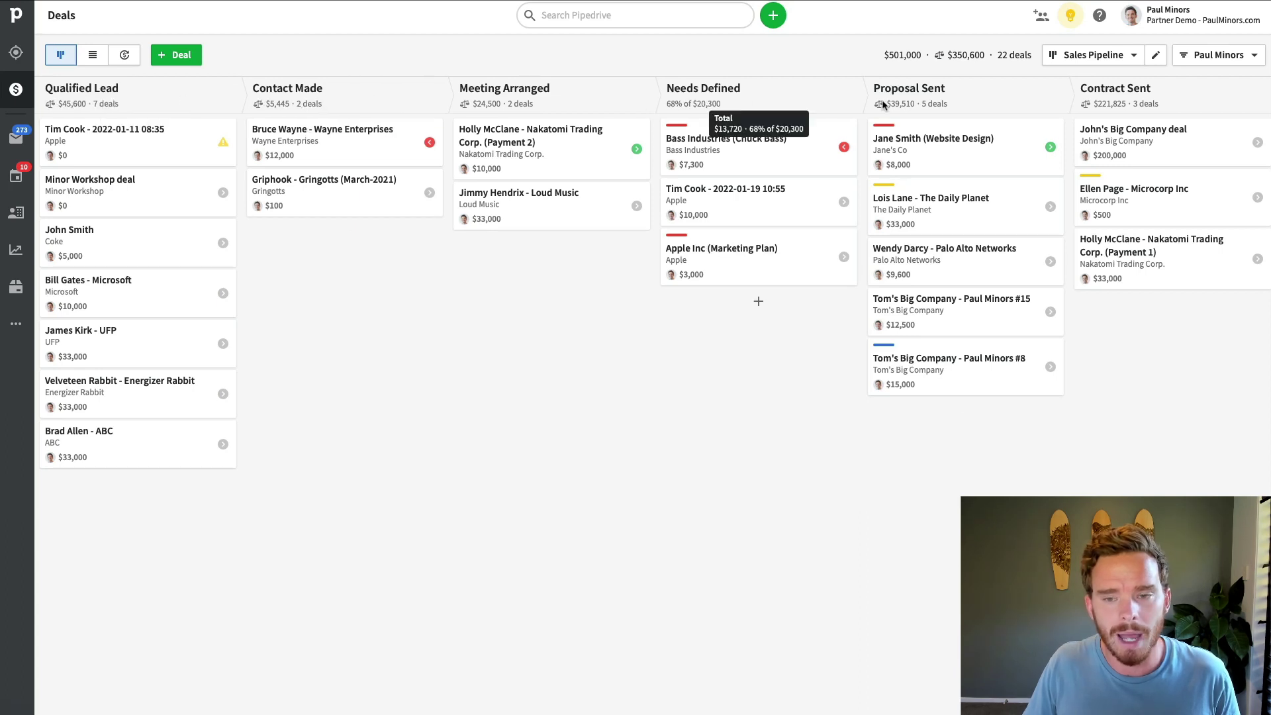
Add a new stage named Won at the end of the Sales Pipeline
click(1059, 58)
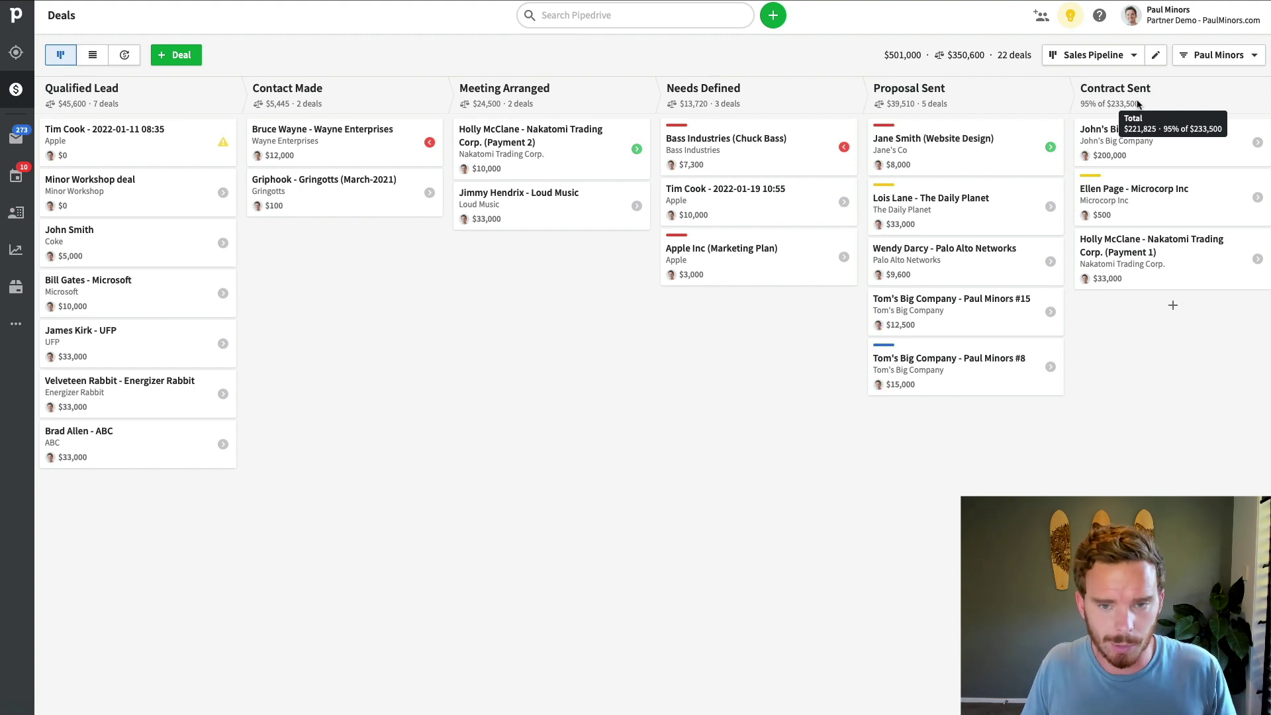
click(1155, 55)
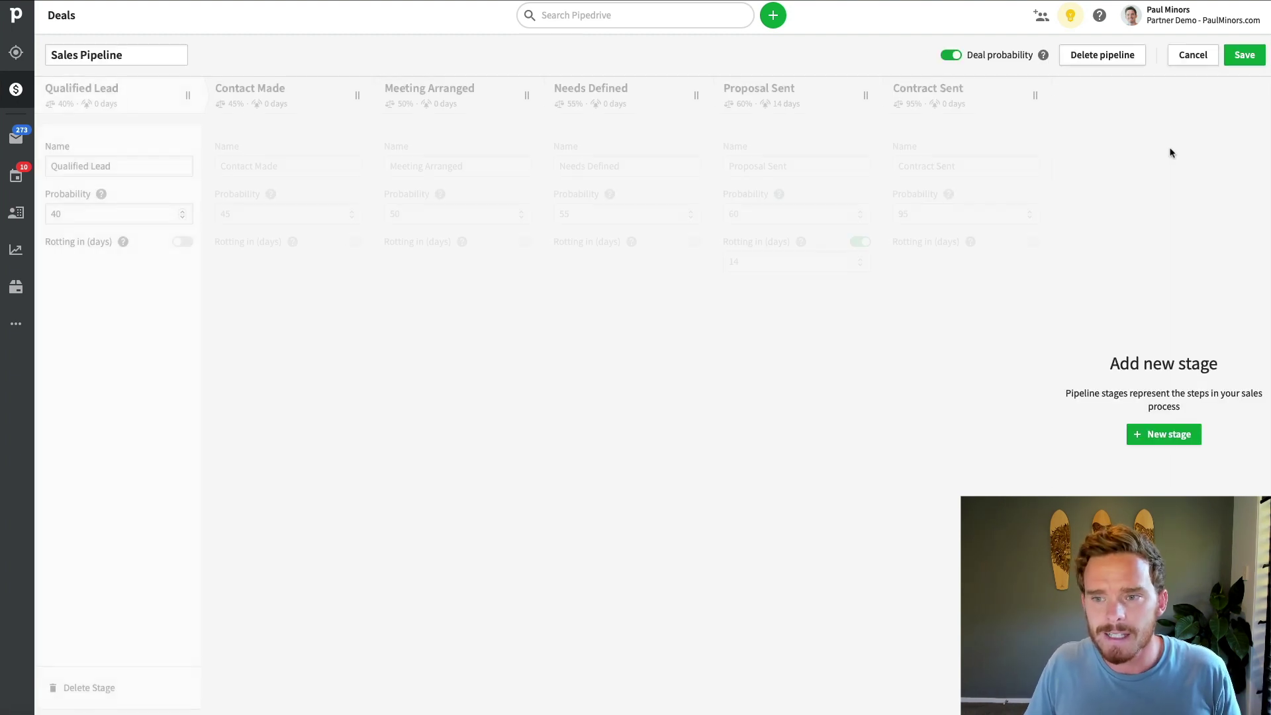
click(1153, 440)
drag(1112, 166, 1050, 164)
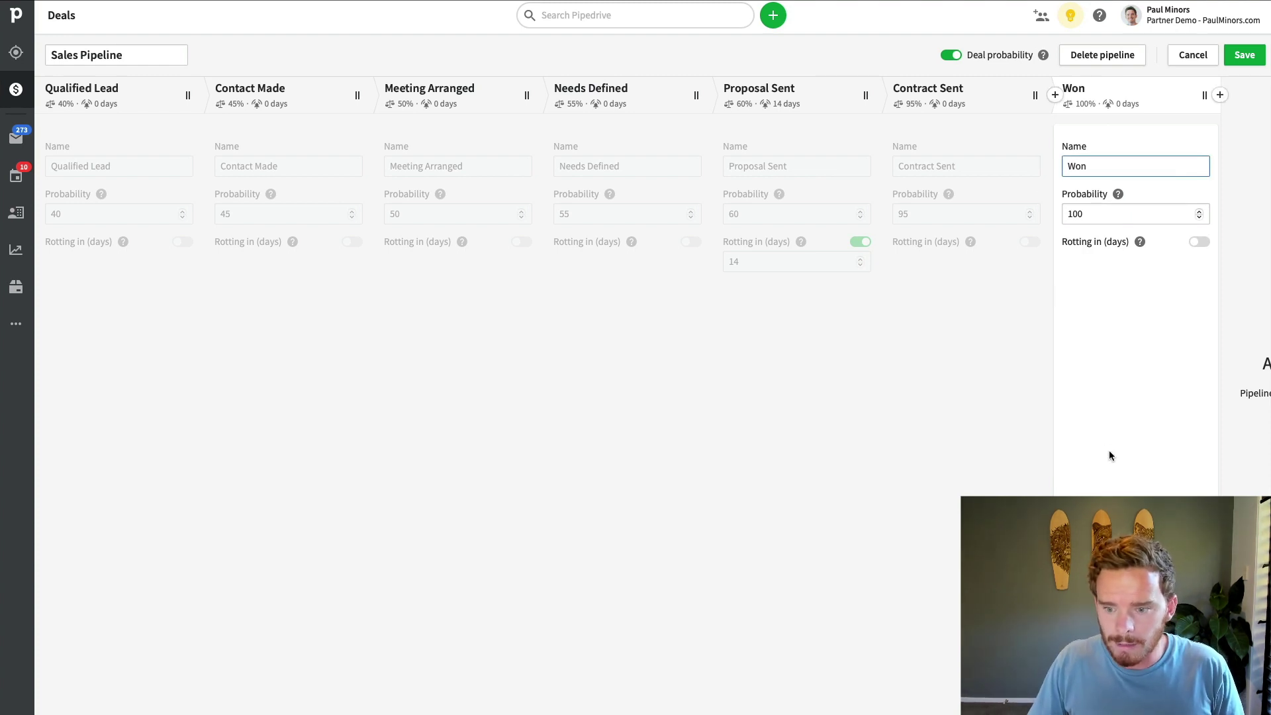
scroll(1100, 448, right, 3)
Add a Lost stage after Won and save the pipeline
click(1177, 435)
drag(1146, 166, 1060, 165)
text(Lost)
click(1165, 298)
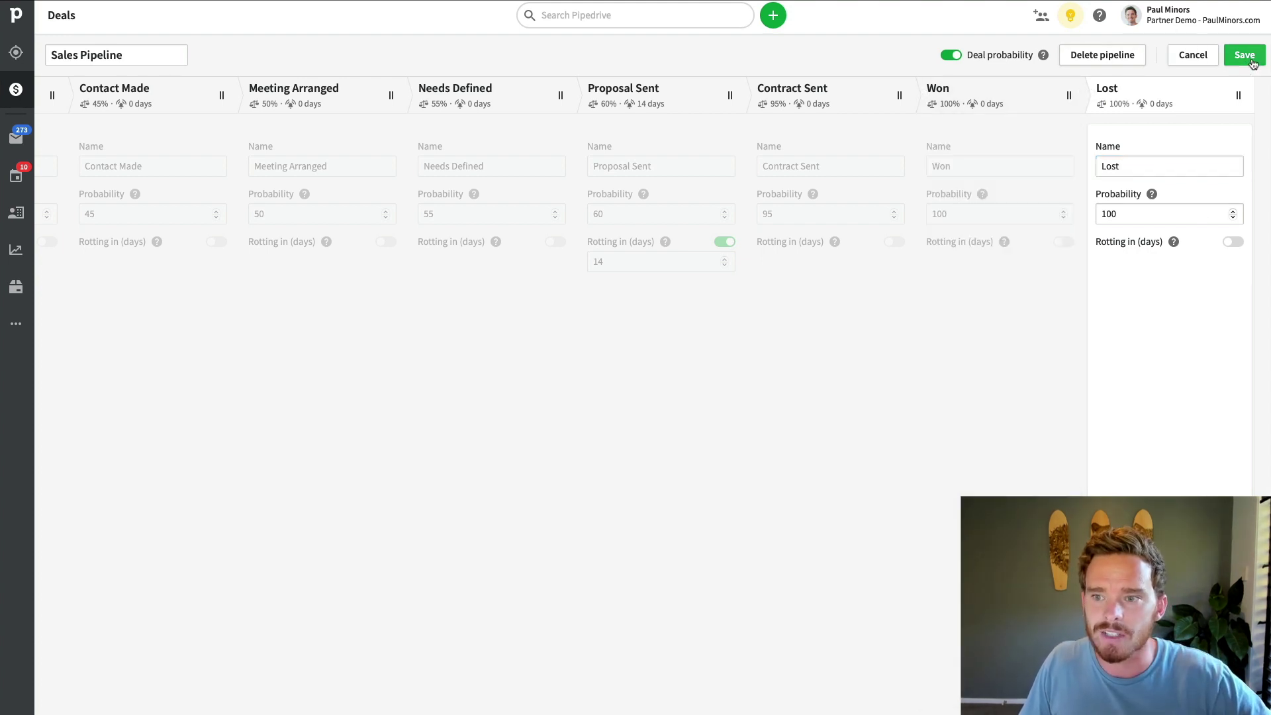
click(1246, 55)
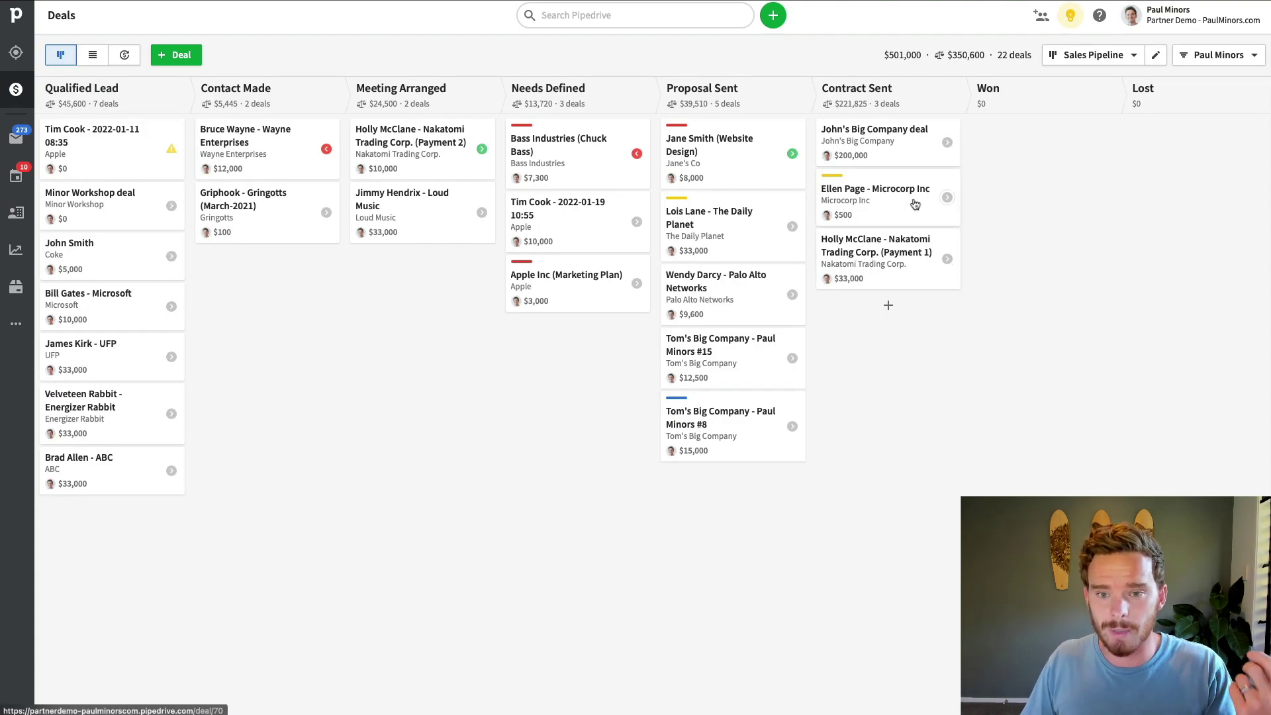
Drag John's Big Company deal into Lost, view its details, then return to the board
drag(881, 143, 1133, 152)
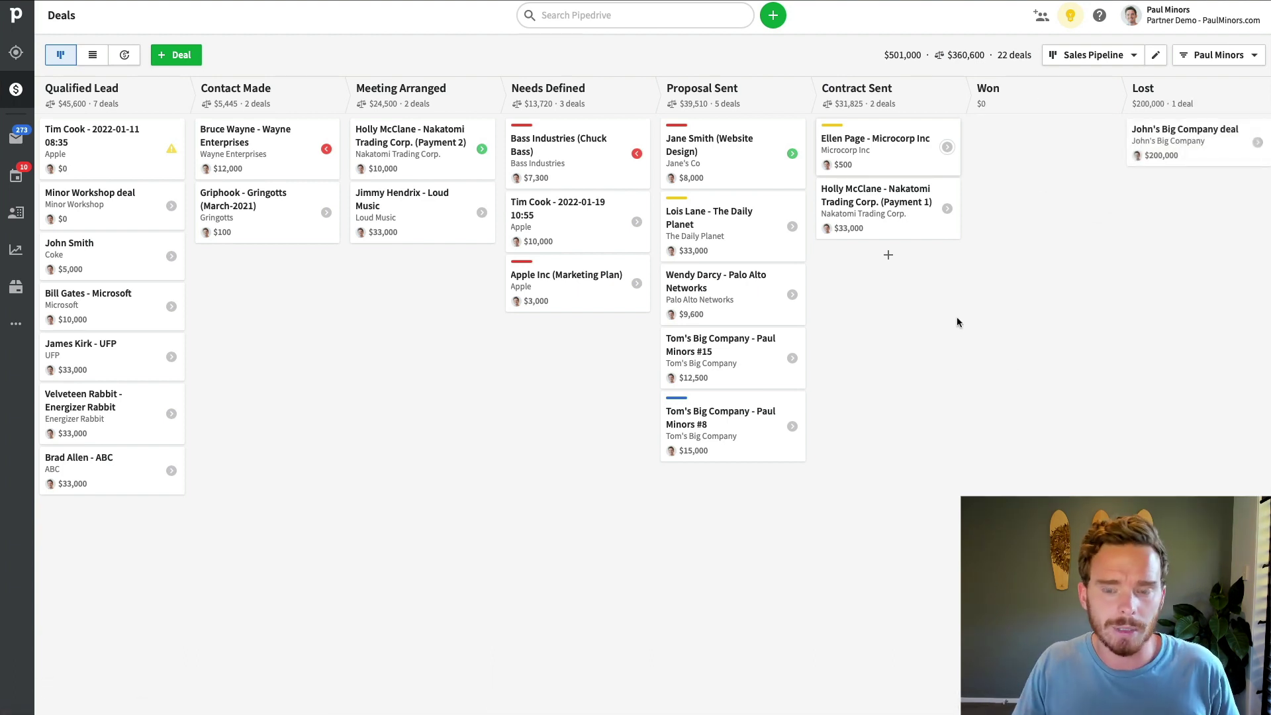
click(1209, 153)
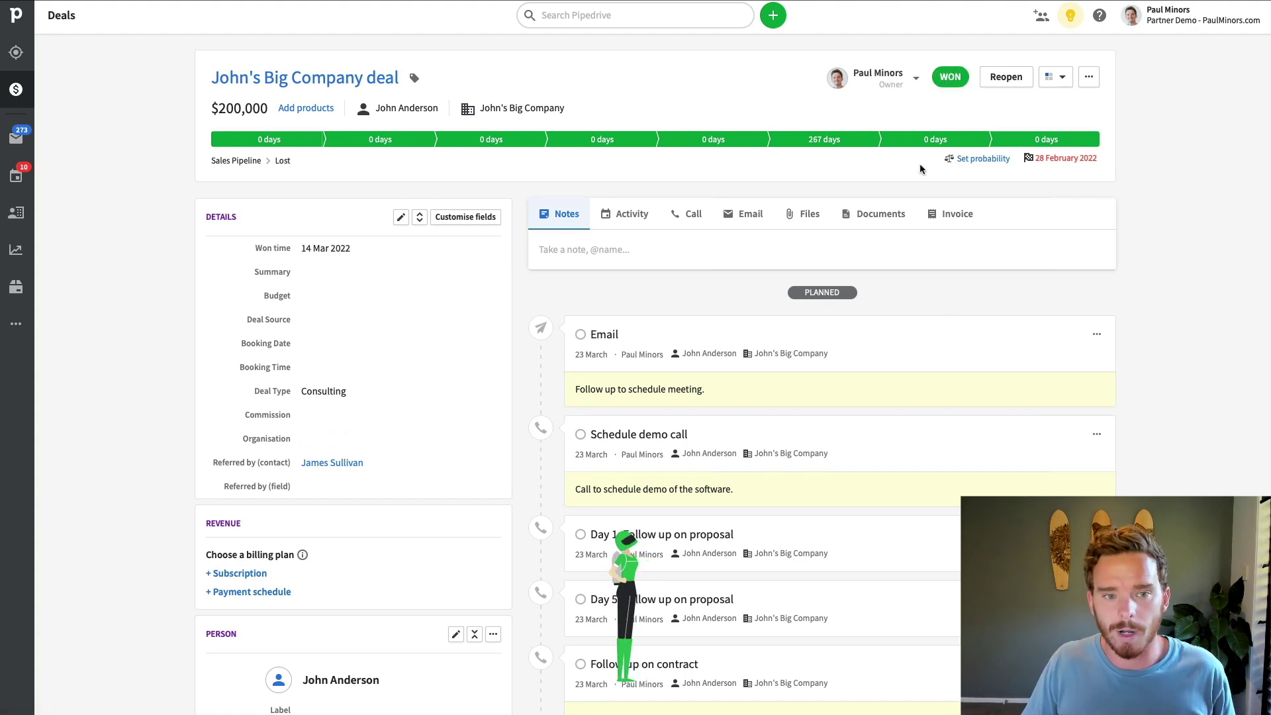
click(18, 94)
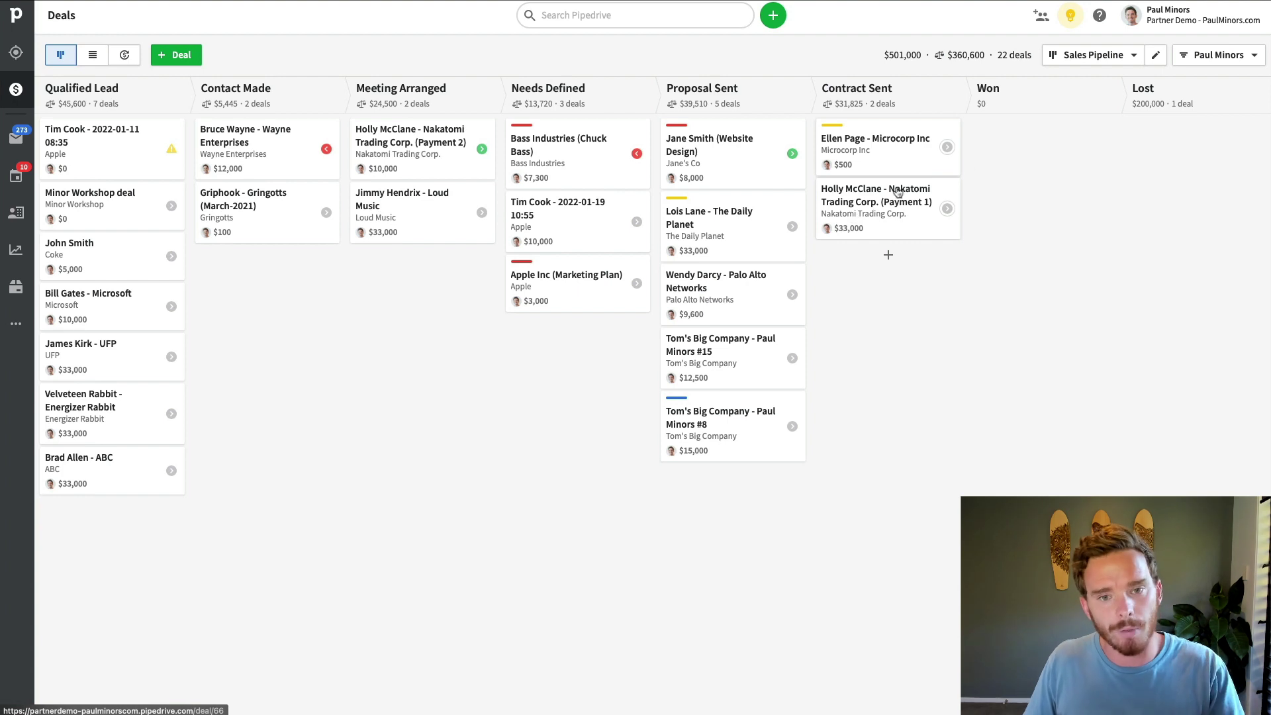
Filter the deals board to the All won deals filter
click(1219, 55)
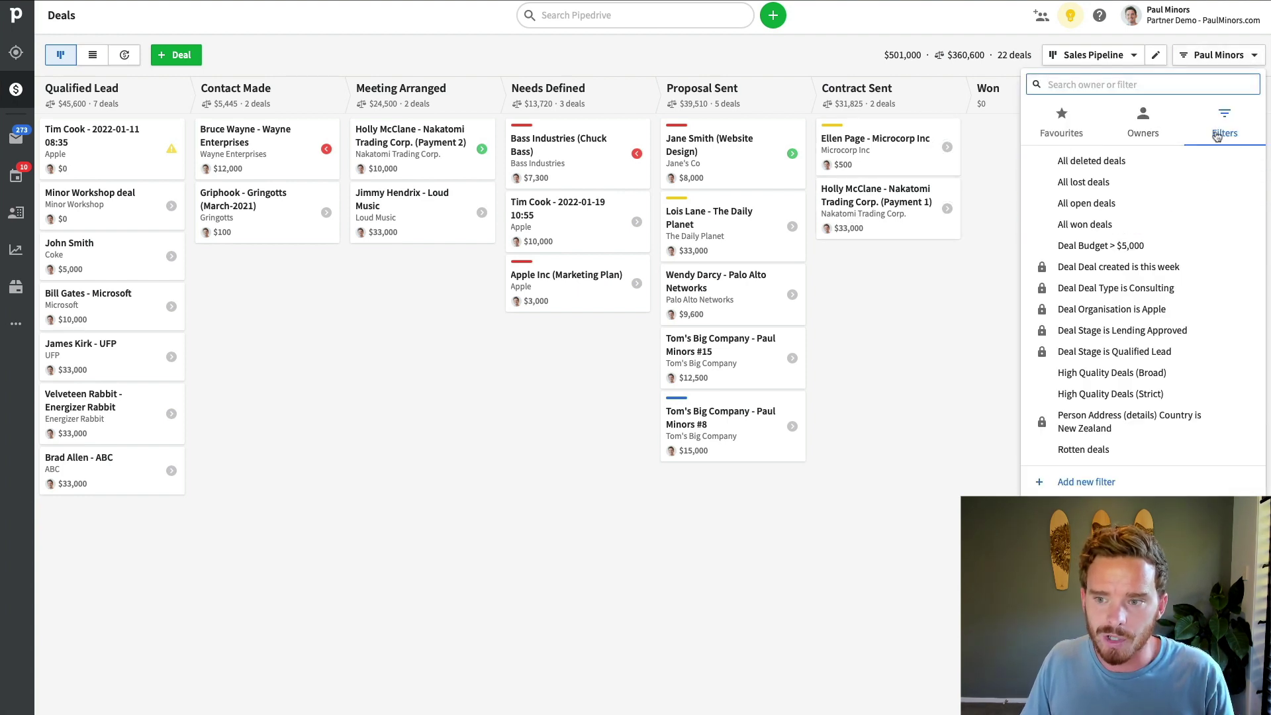
click(1143, 124)
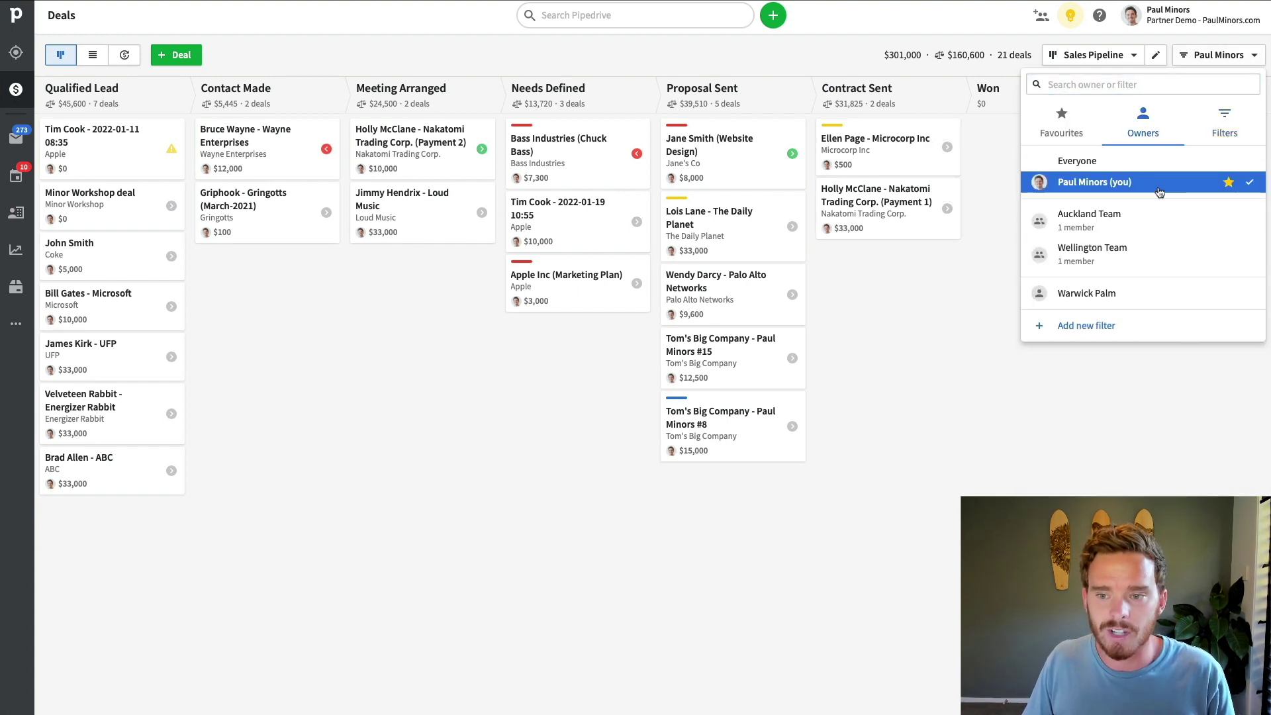
click(1224, 124)
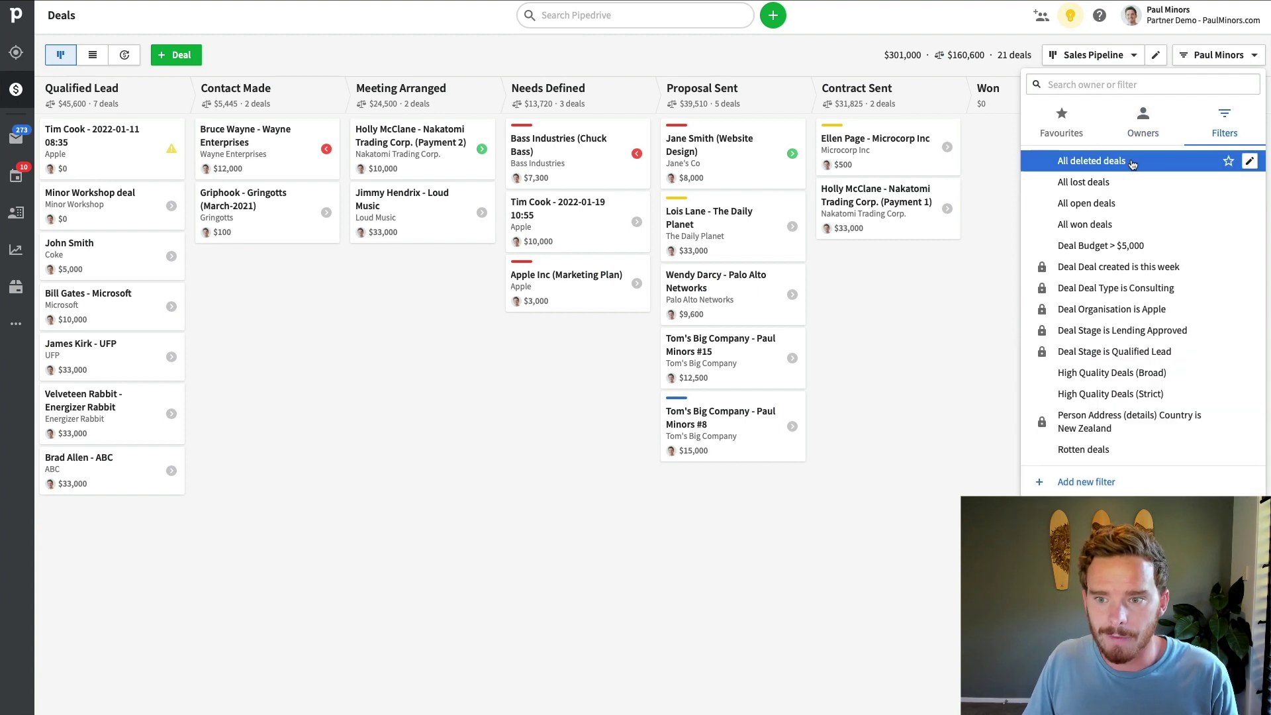
click(1119, 233)
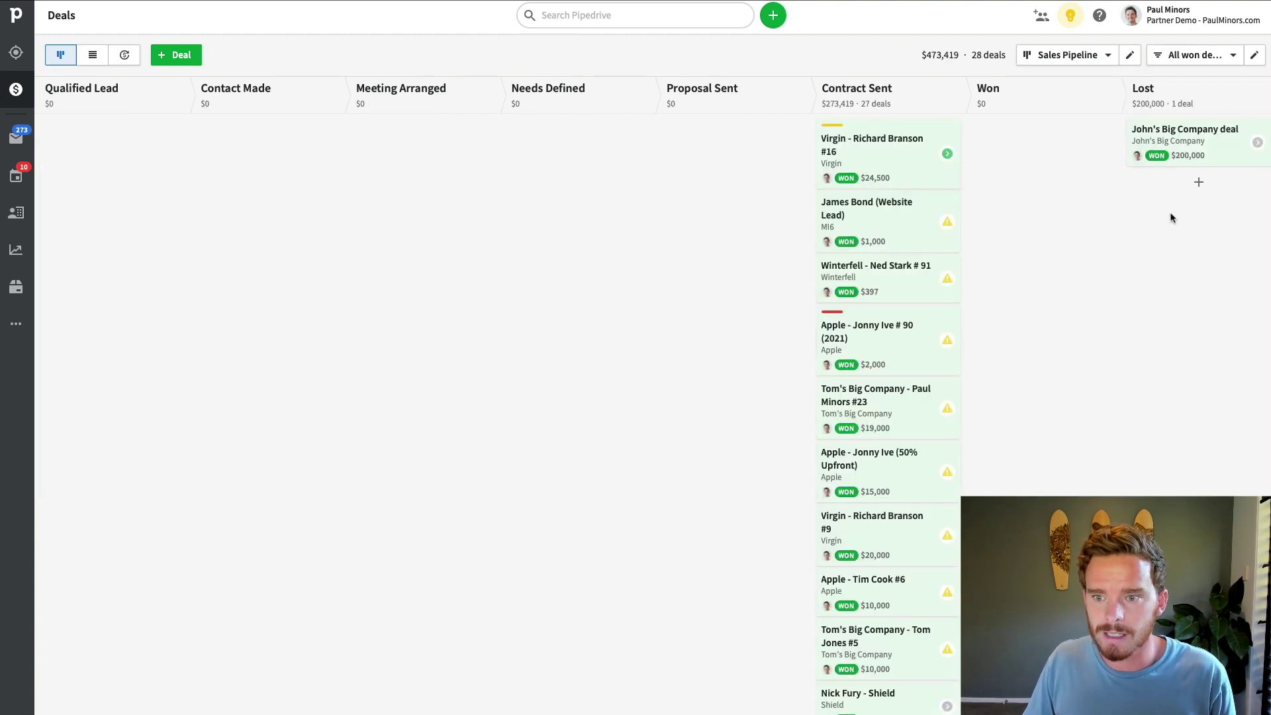
Drag John's Big Company deal into Won, then filter back to your own deals
drag(1197, 154, 1053, 141)
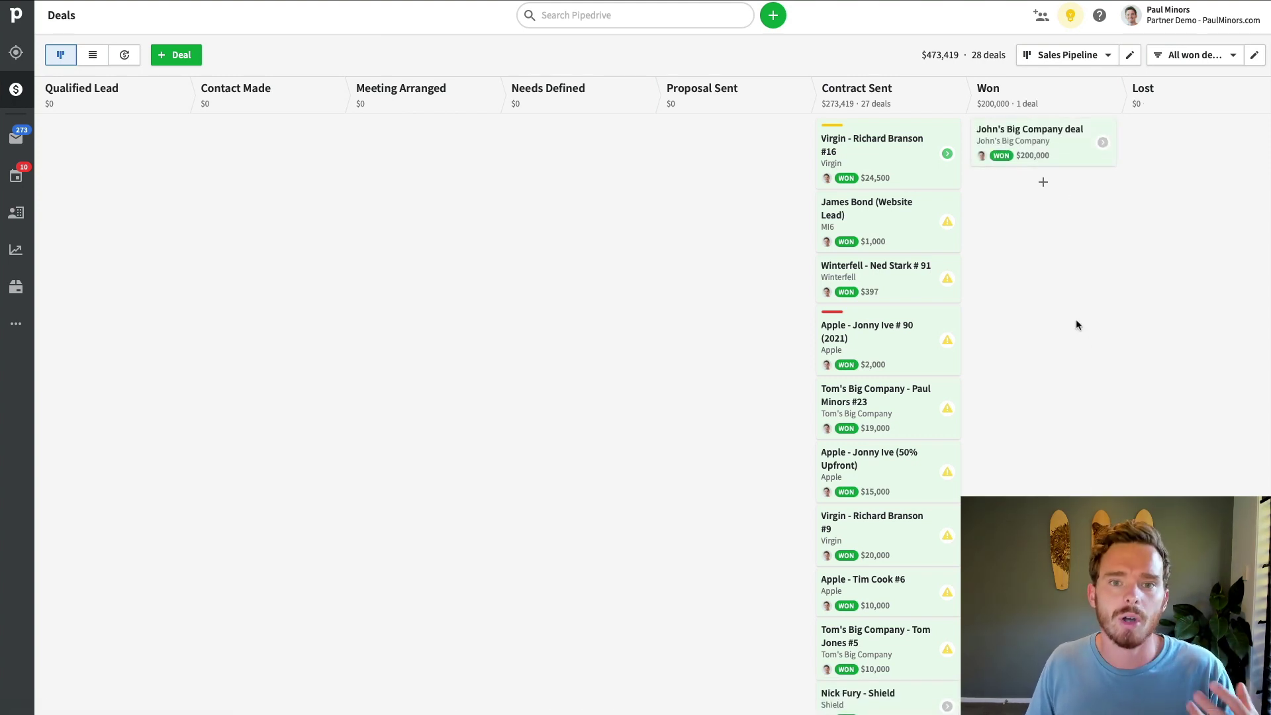
click(1160, 53)
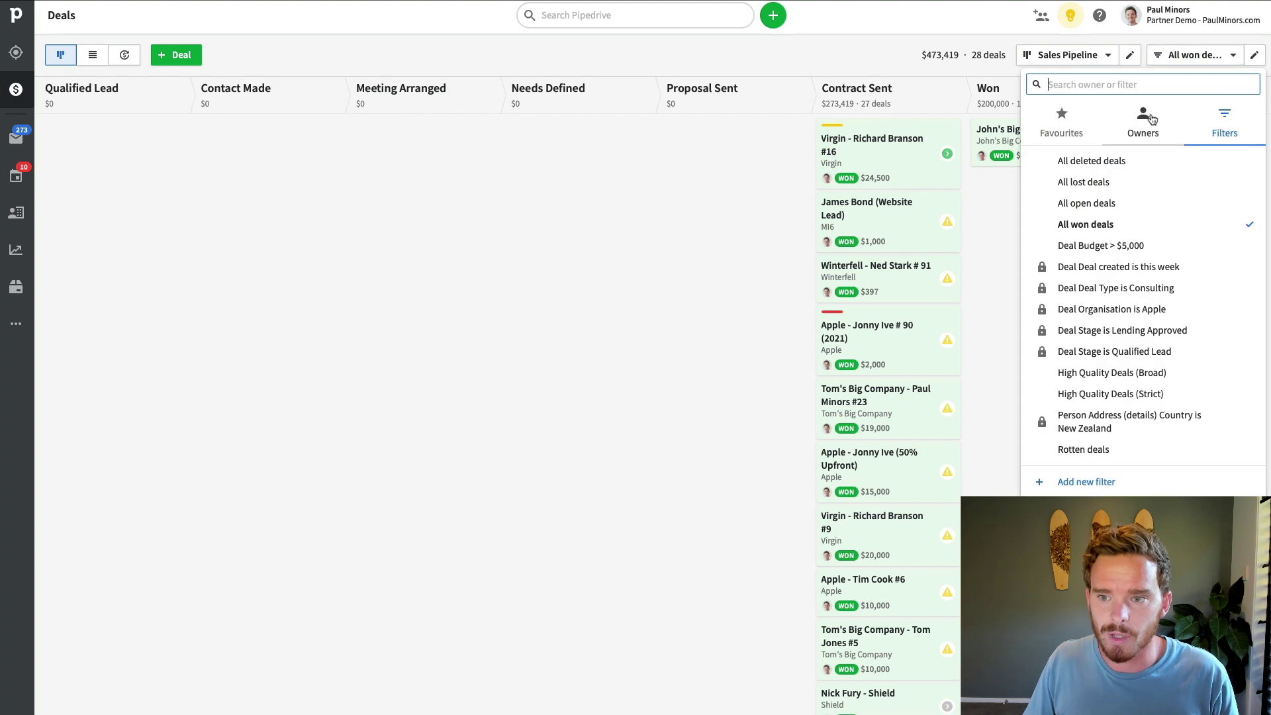
click(1152, 117)
click(1104, 181)
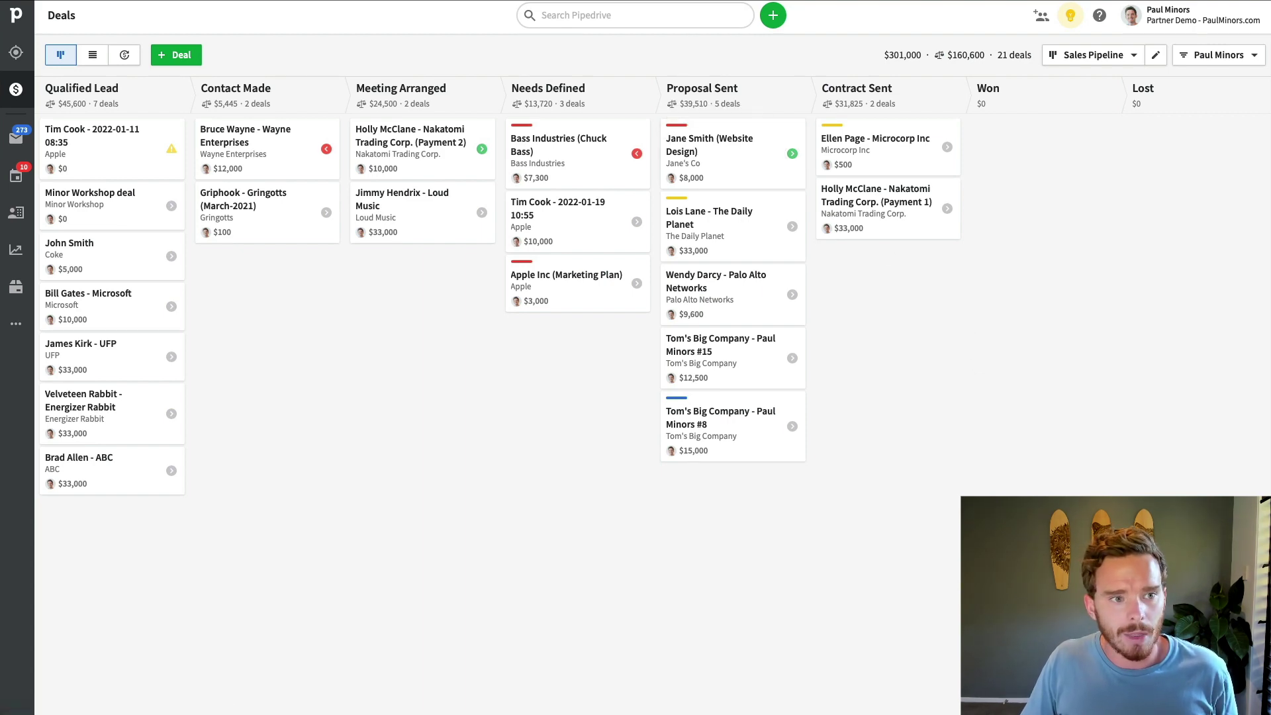
Reopen John's Big Company deal from its page, then go to Insights
click(142, 46)
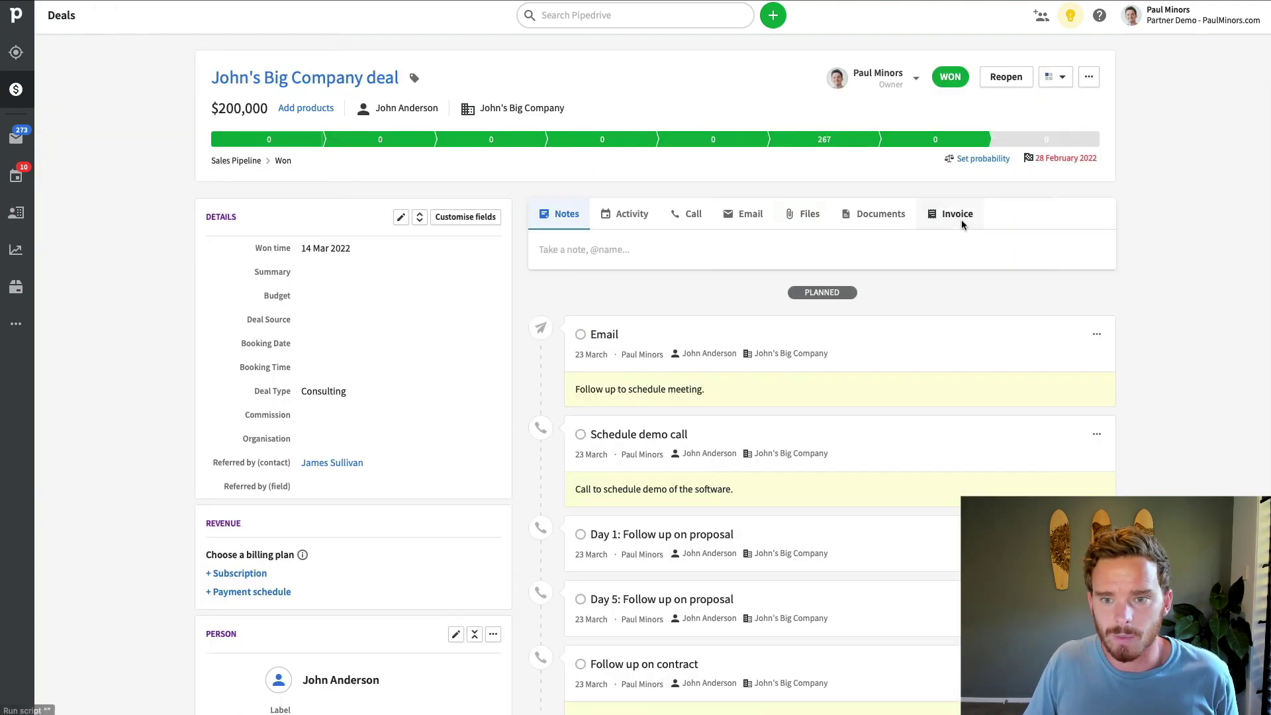
click(984, 85)
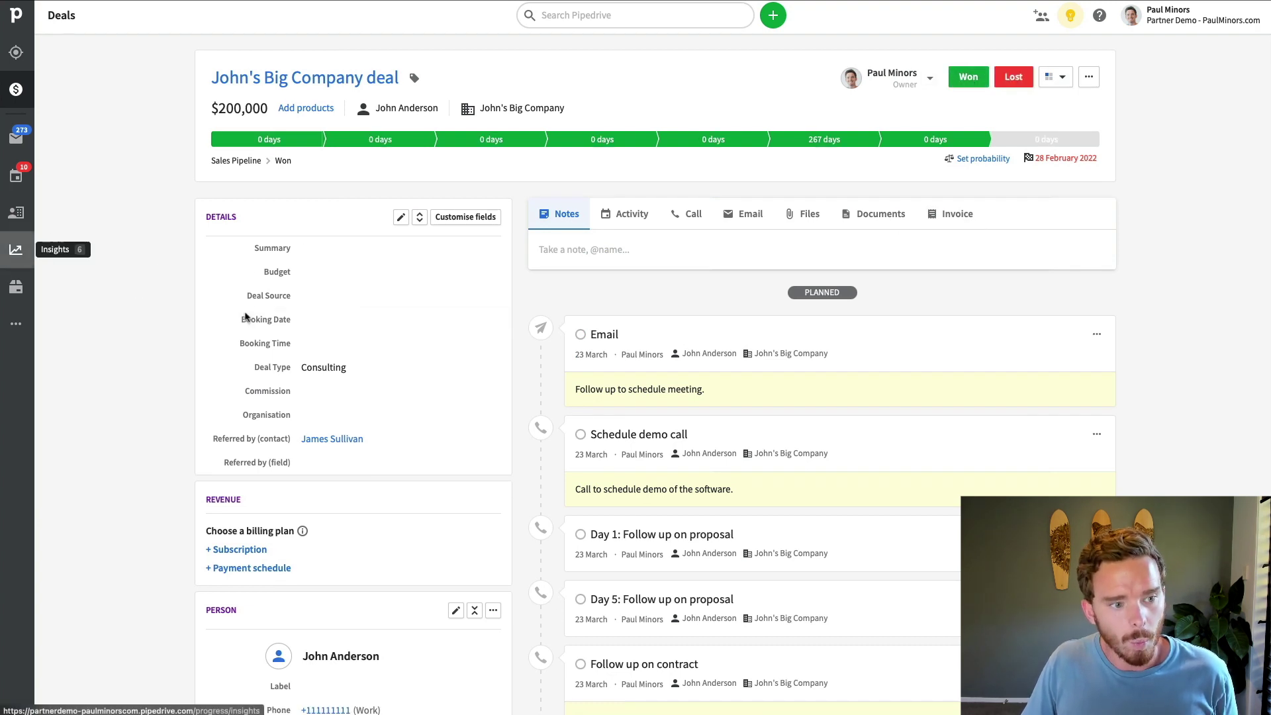
click(16, 250)
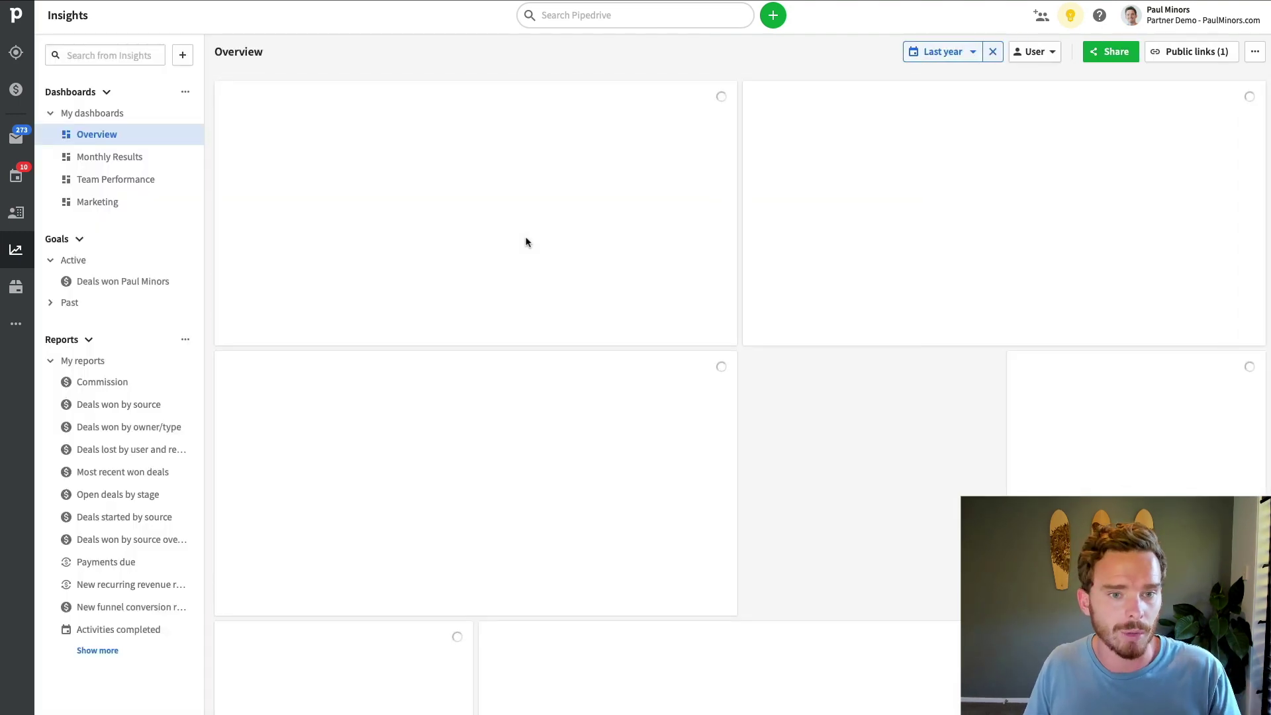
scroll(468, 338, down, 3)
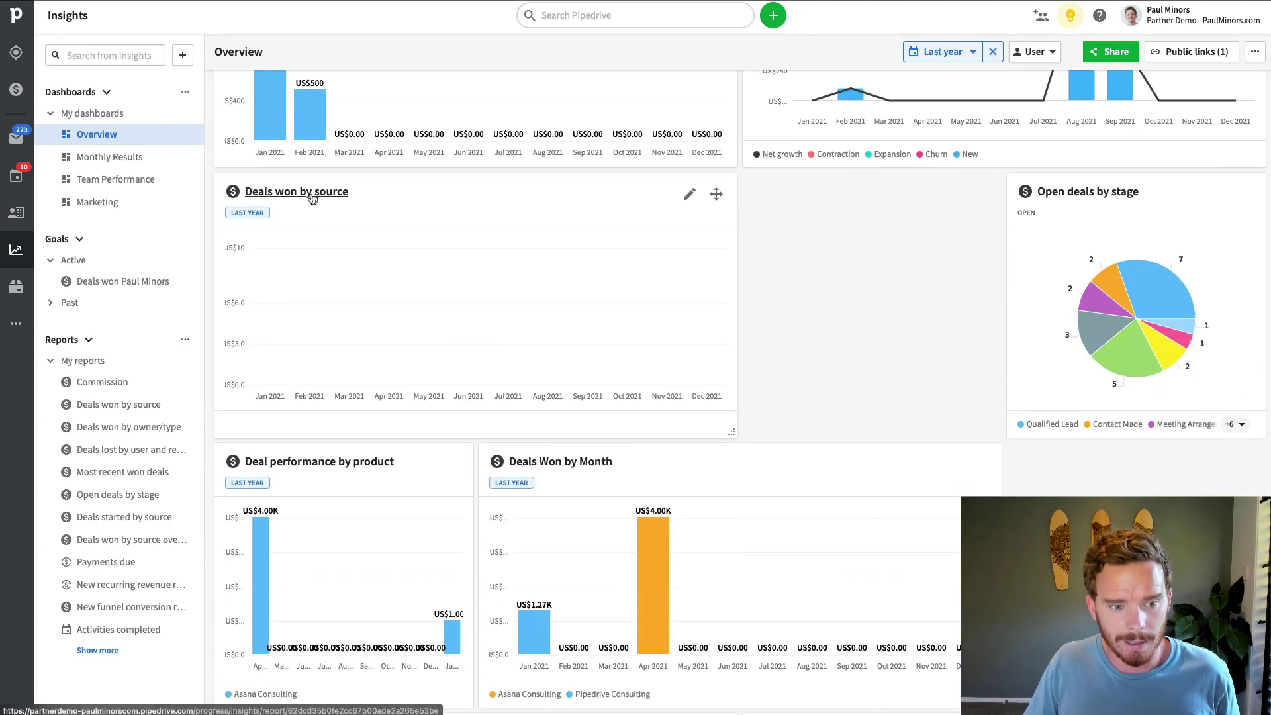
click(312, 196)
click(1132, 262)
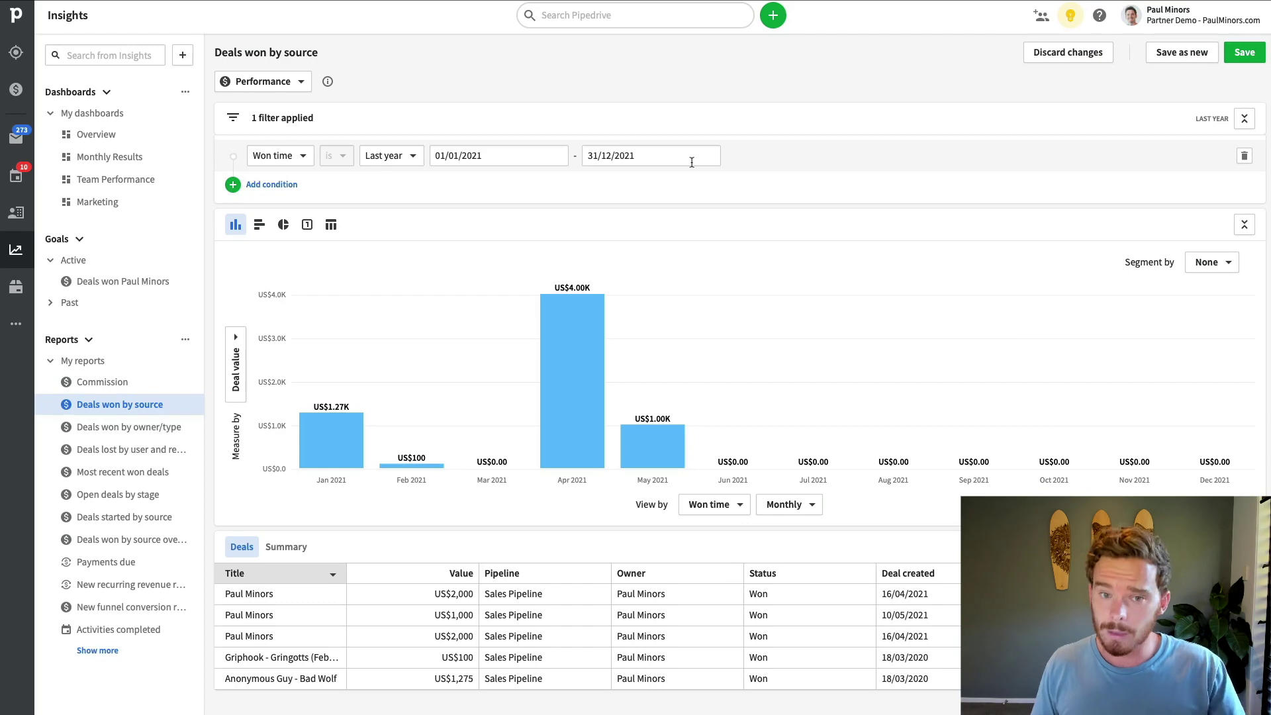
click(93, 136)
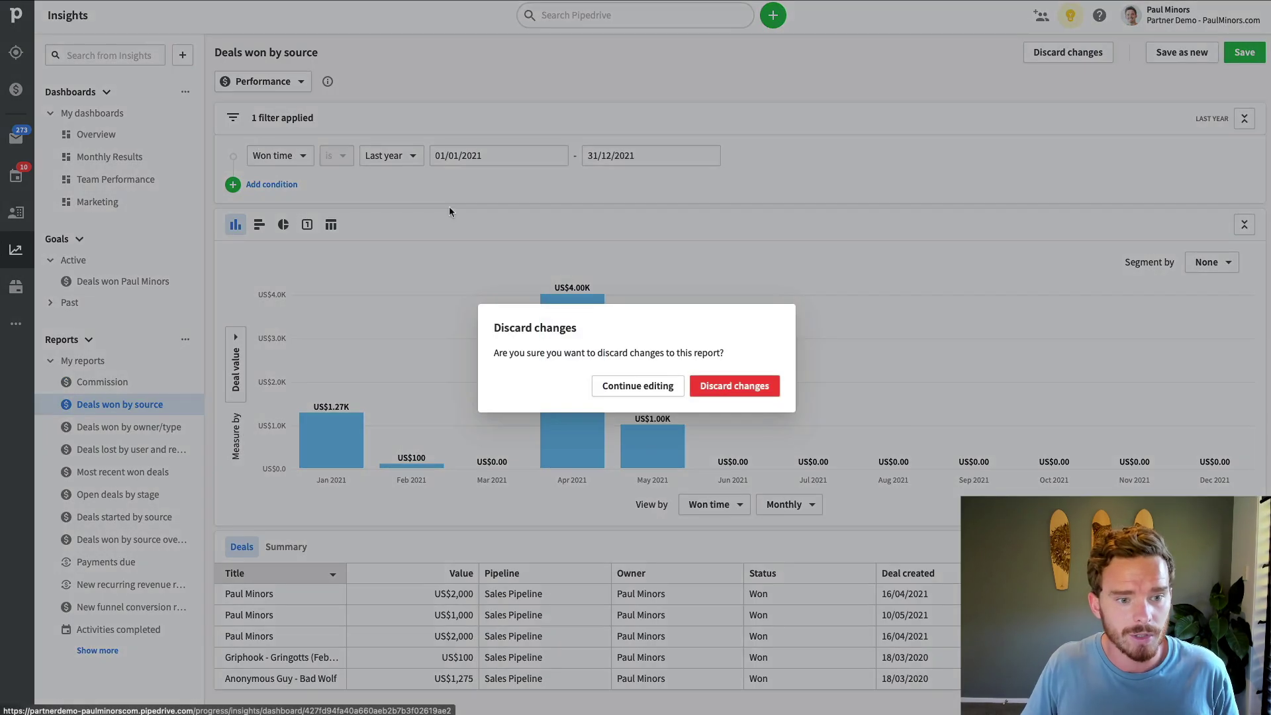
click(734, 386)
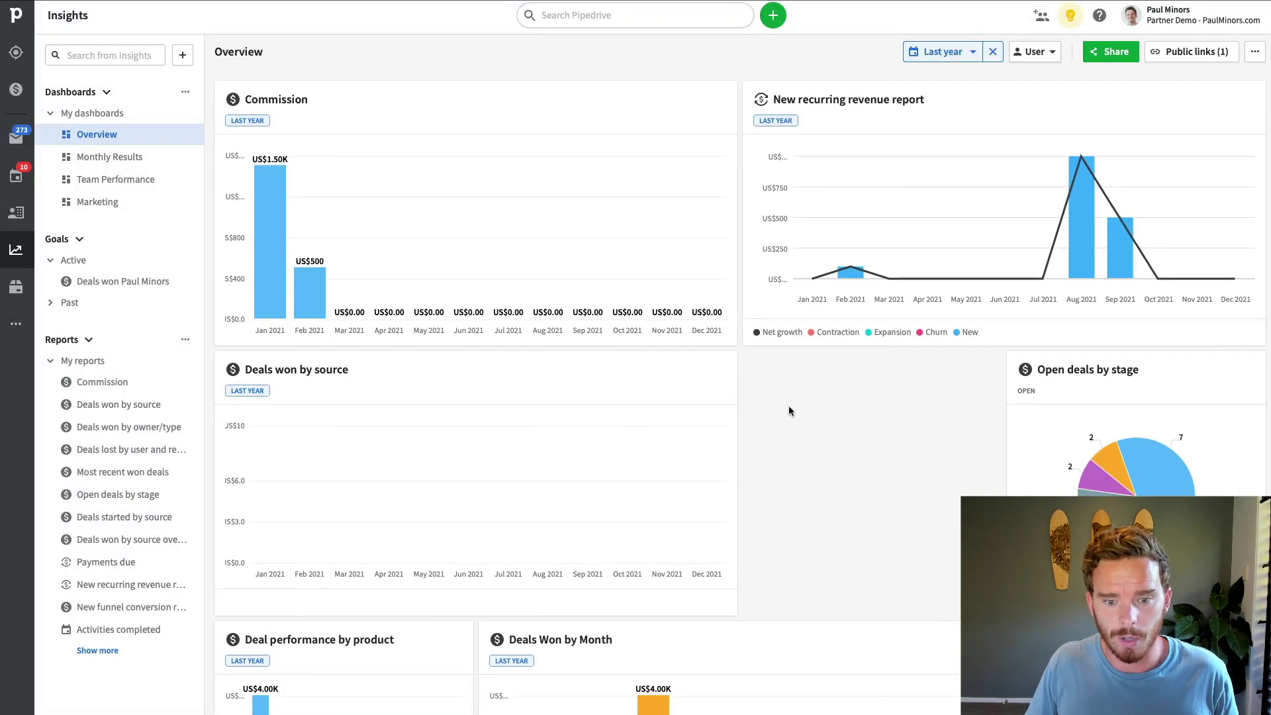
Open the Deals lost by user and reason report
scroll(788, 414, down, 10)
scroll(785, 417, down, 1)
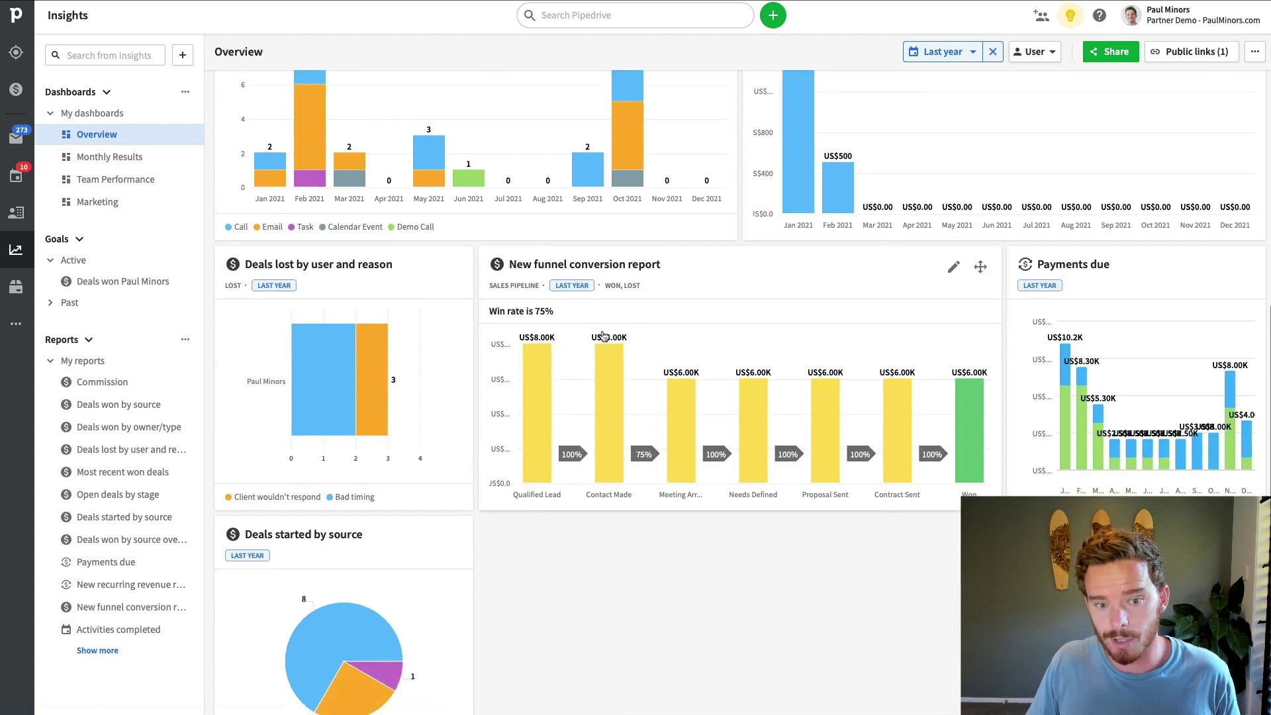
scroll(724, 491, down, 10)
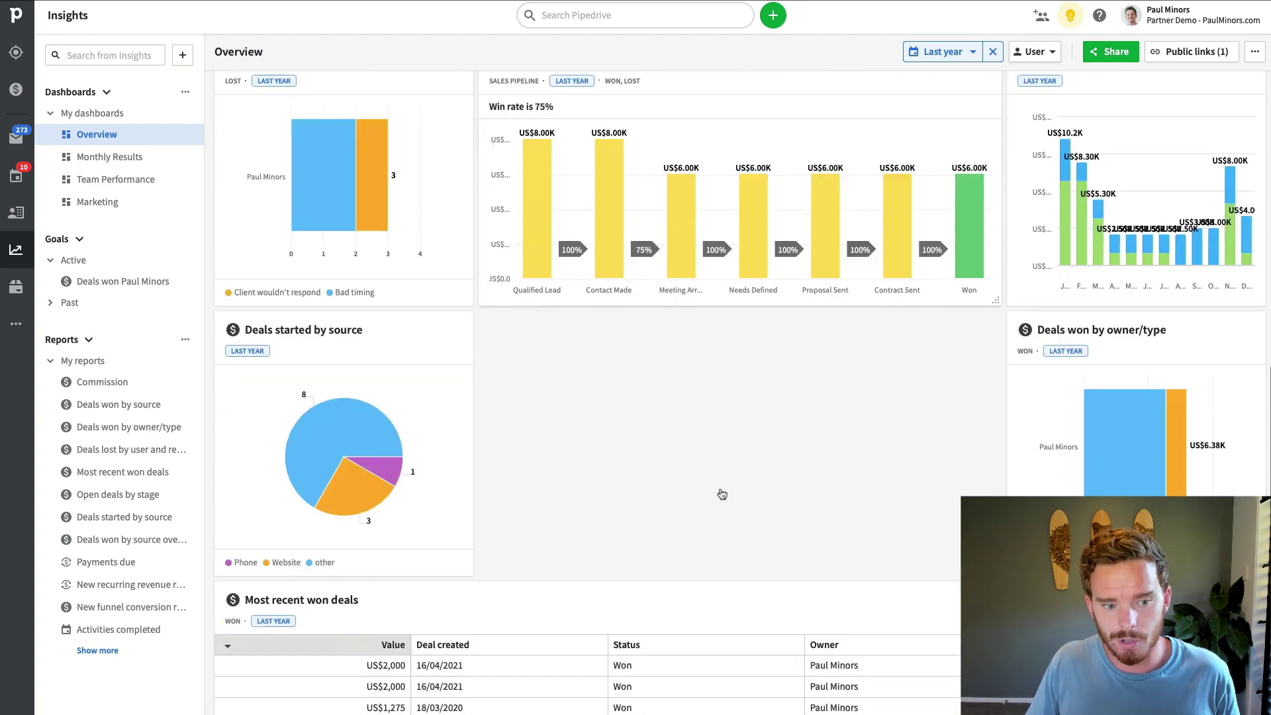
scroll(710, 491, up, 9)
scroll(709, 491, up, 1)
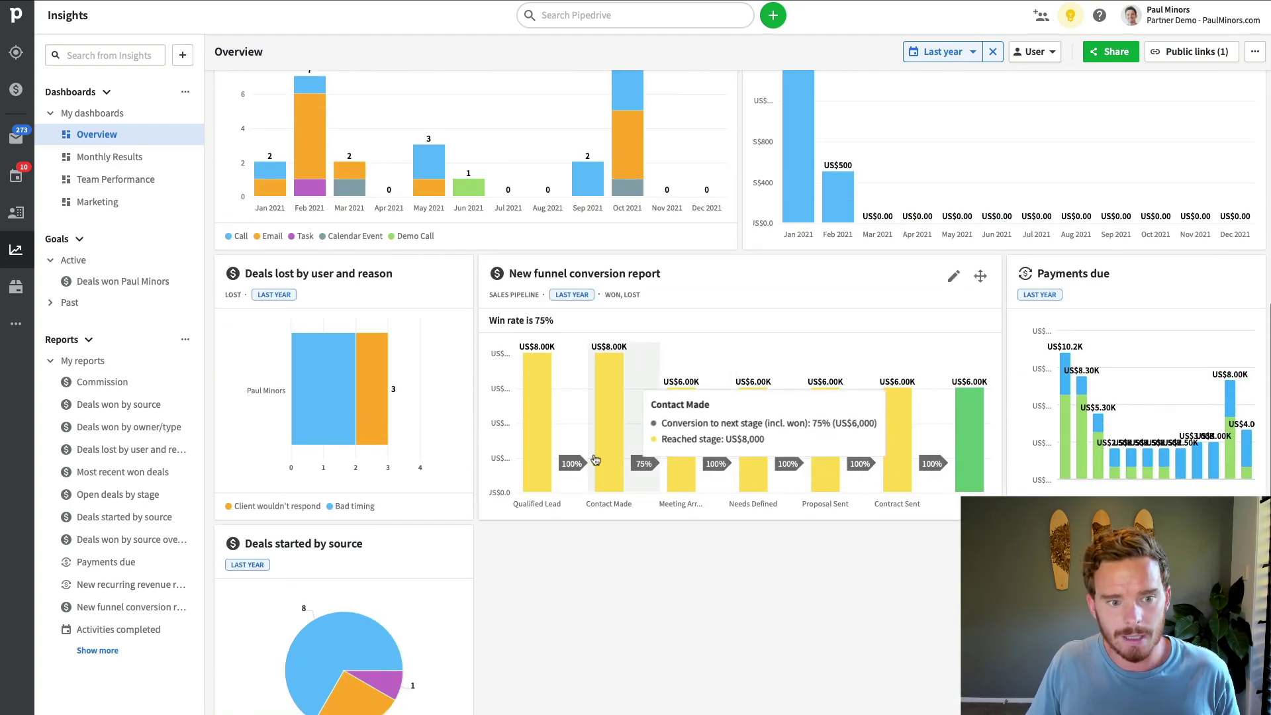
click(332, 283)
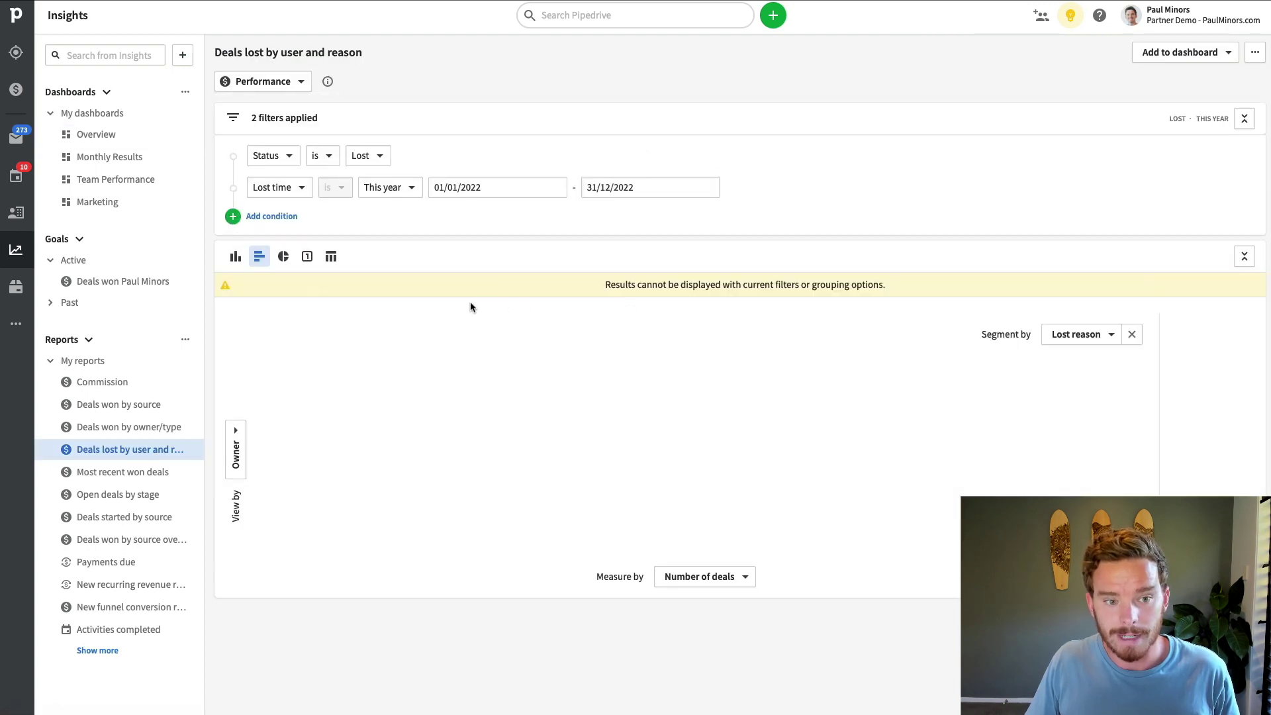
Set the report period to Last year, then leave for Deals, discarding changes
click(409, 187)
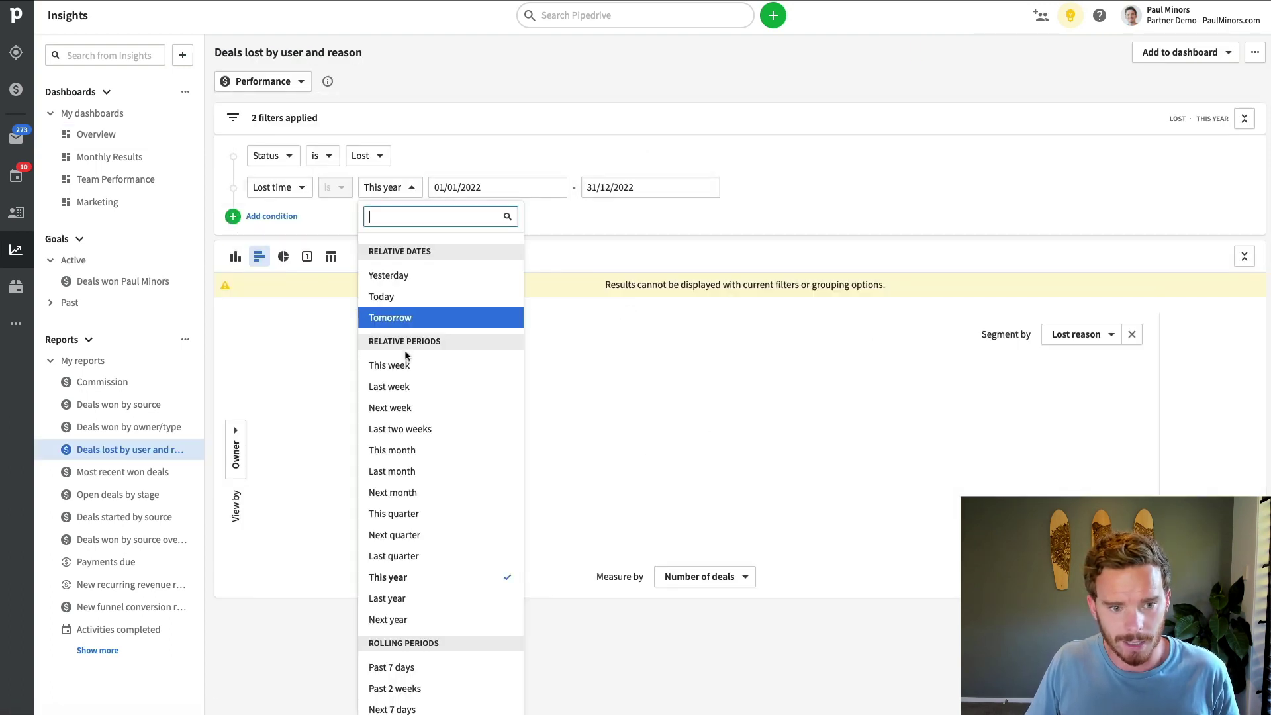
click(448, 598)
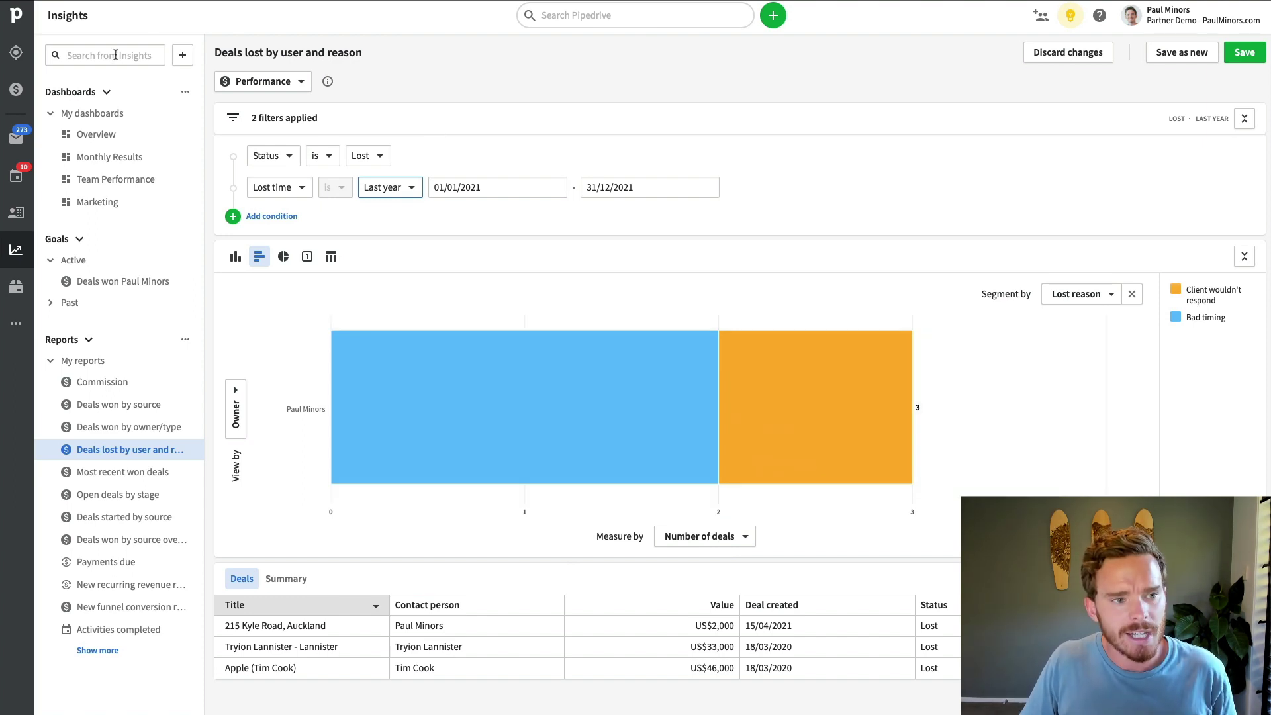
click(16, 89)
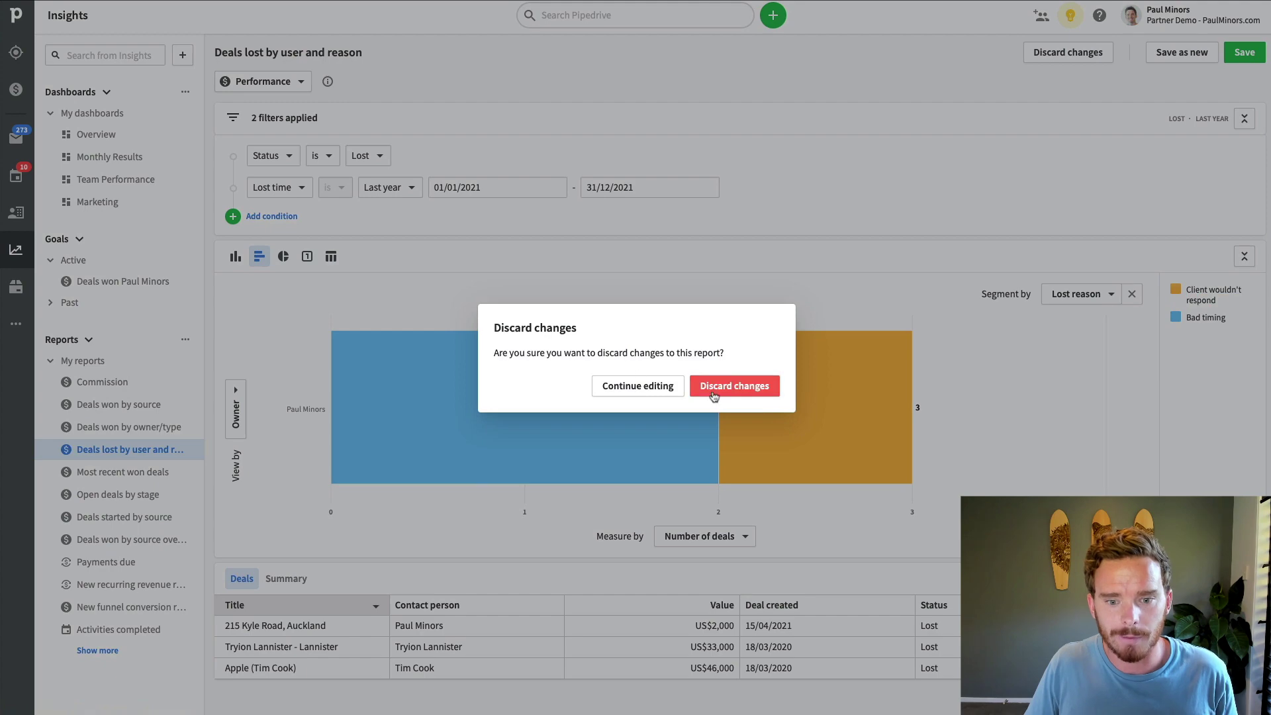
click(731, 386)
Move the $200,000 Big Company deal into Contract Sent and delete the Lost and Won stages
drag(1047, 143, 890, 268)
click(1153, 56)
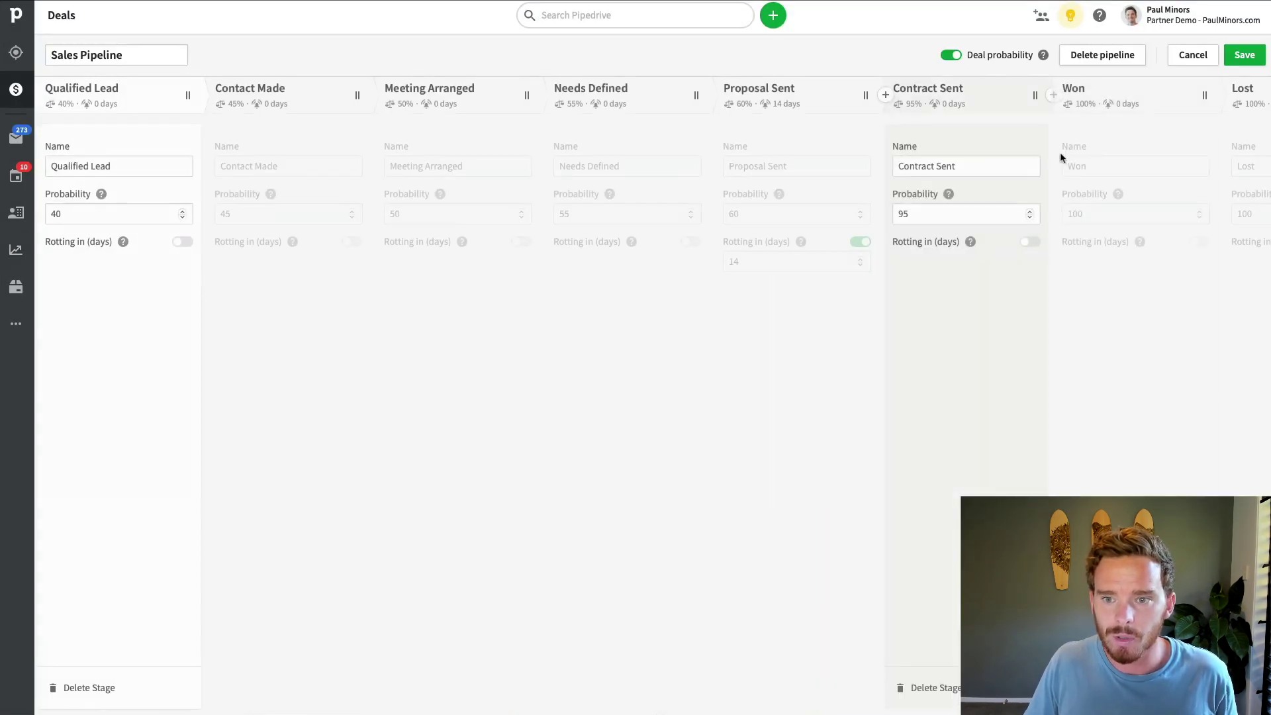
scroll(1071, 200, right, 5)
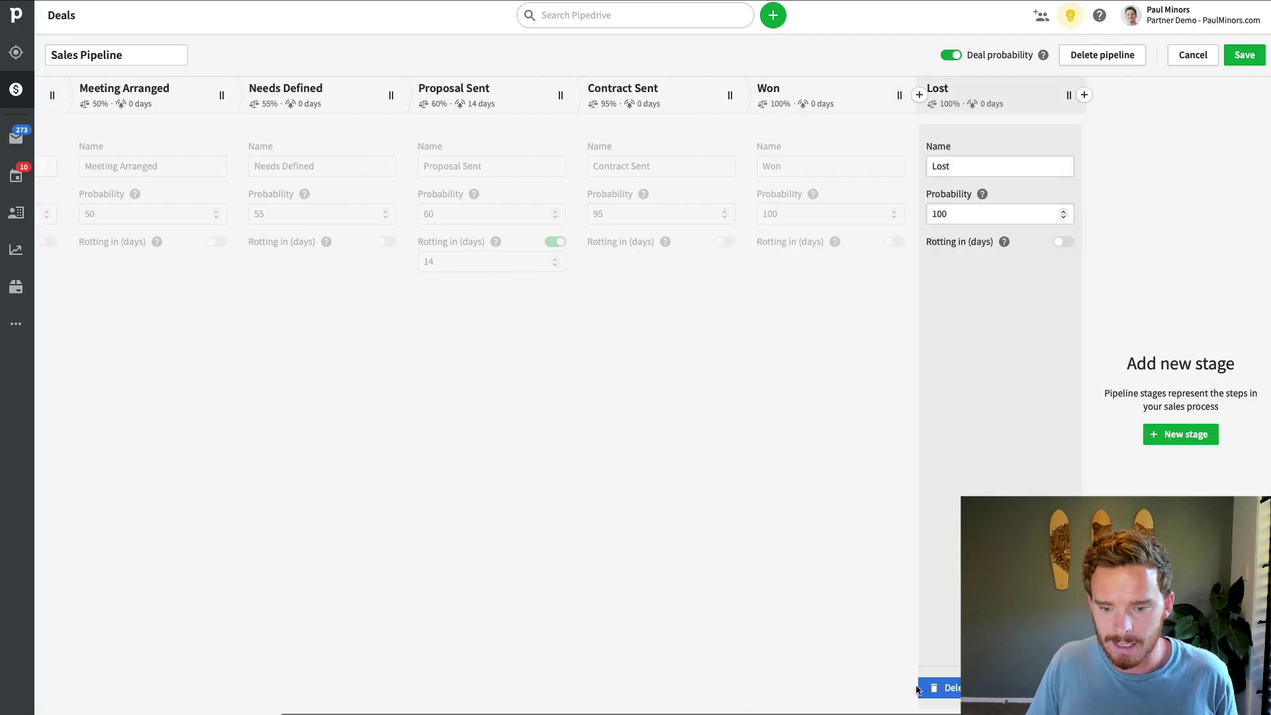
click(942, 687)
click(749, 392)
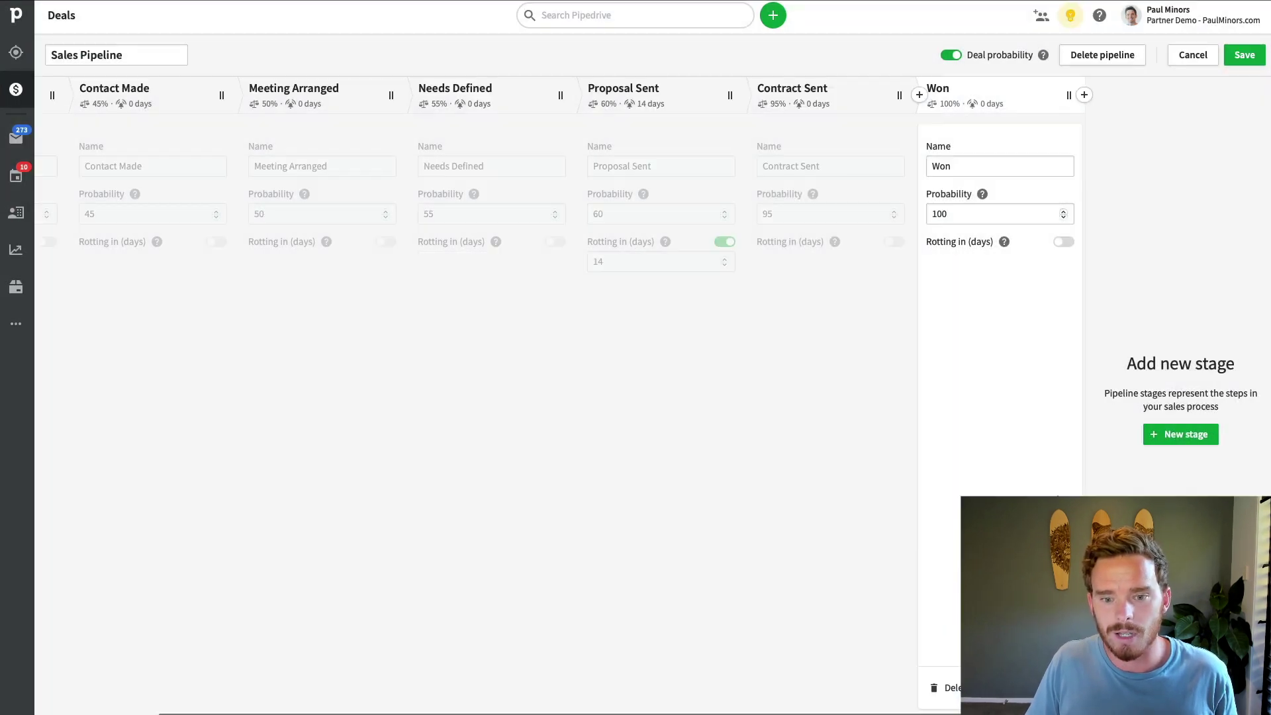
click(940, 688)
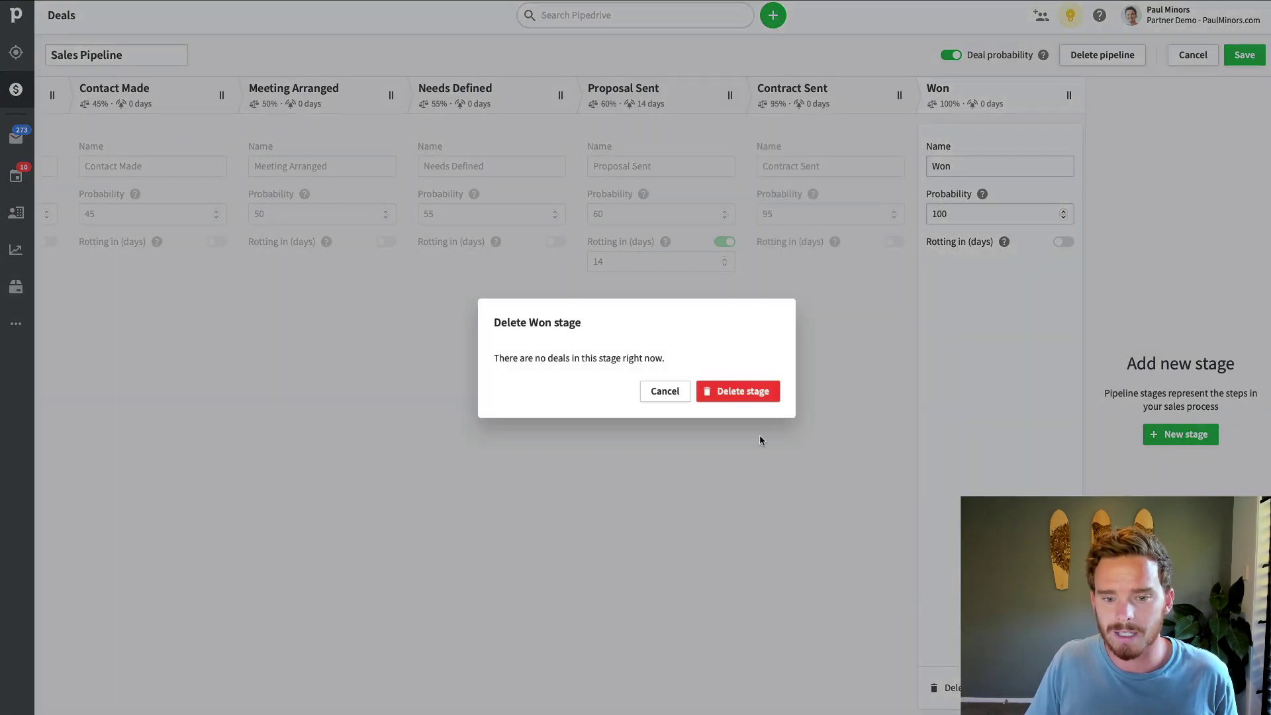
click(749, 391)
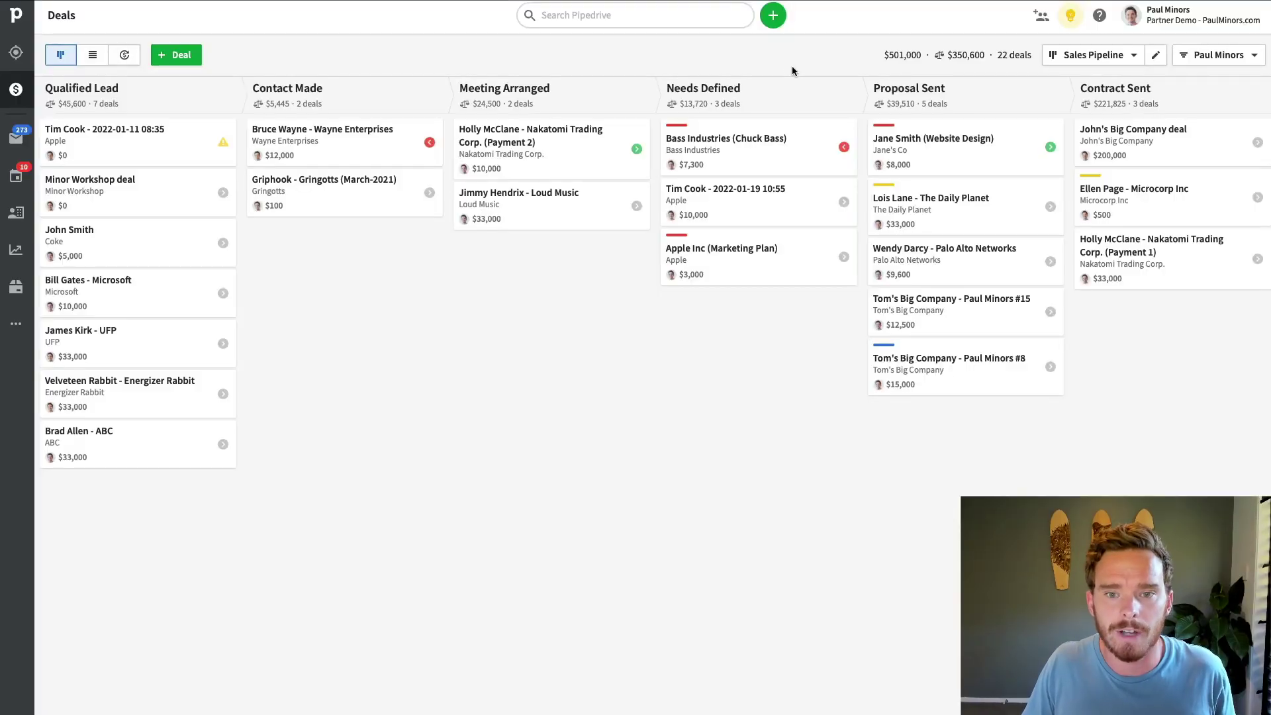
Start a new deal via quick-add, picking the suggested existing contact person
click(773, 18)
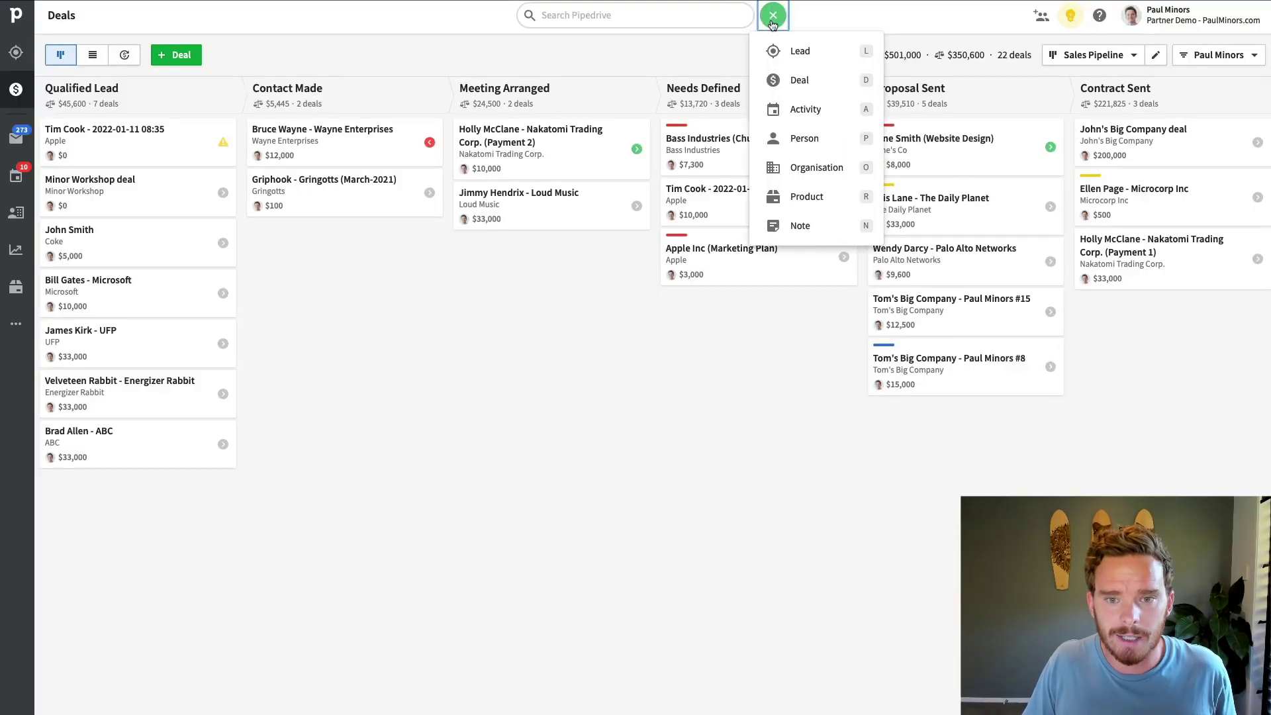
click(801, 81)
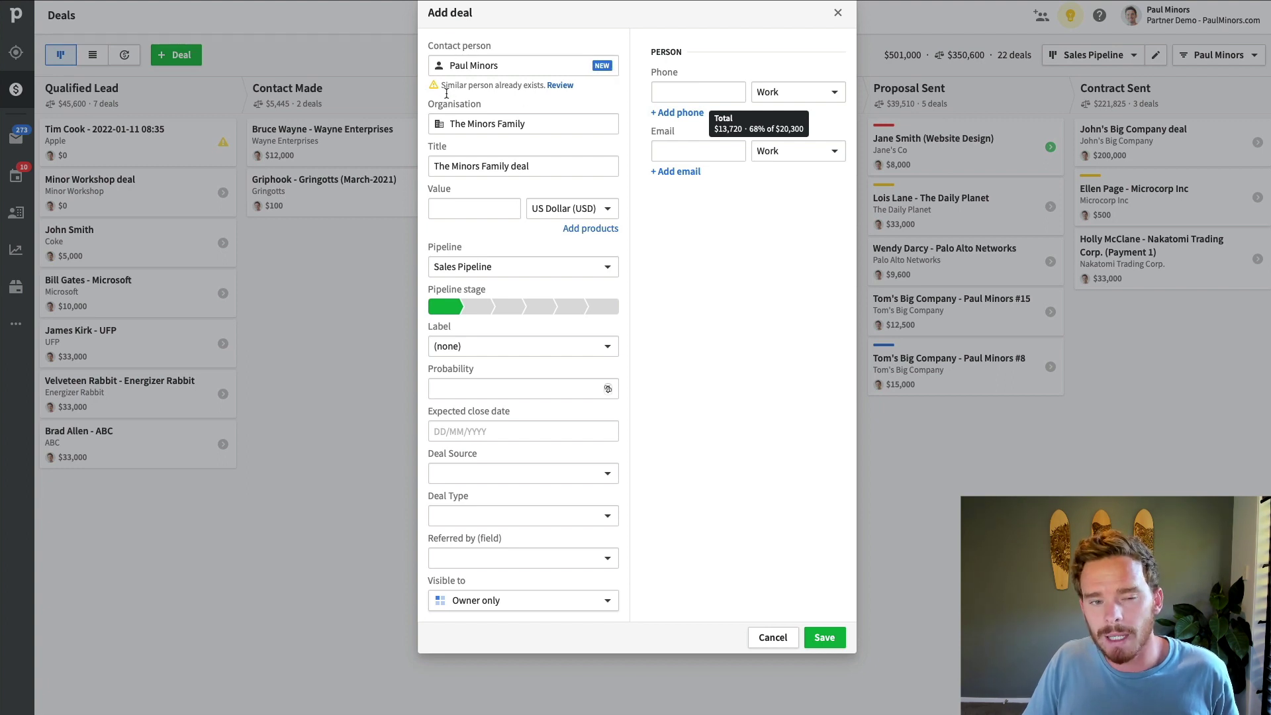
click(560, 85)
click(497, 105)
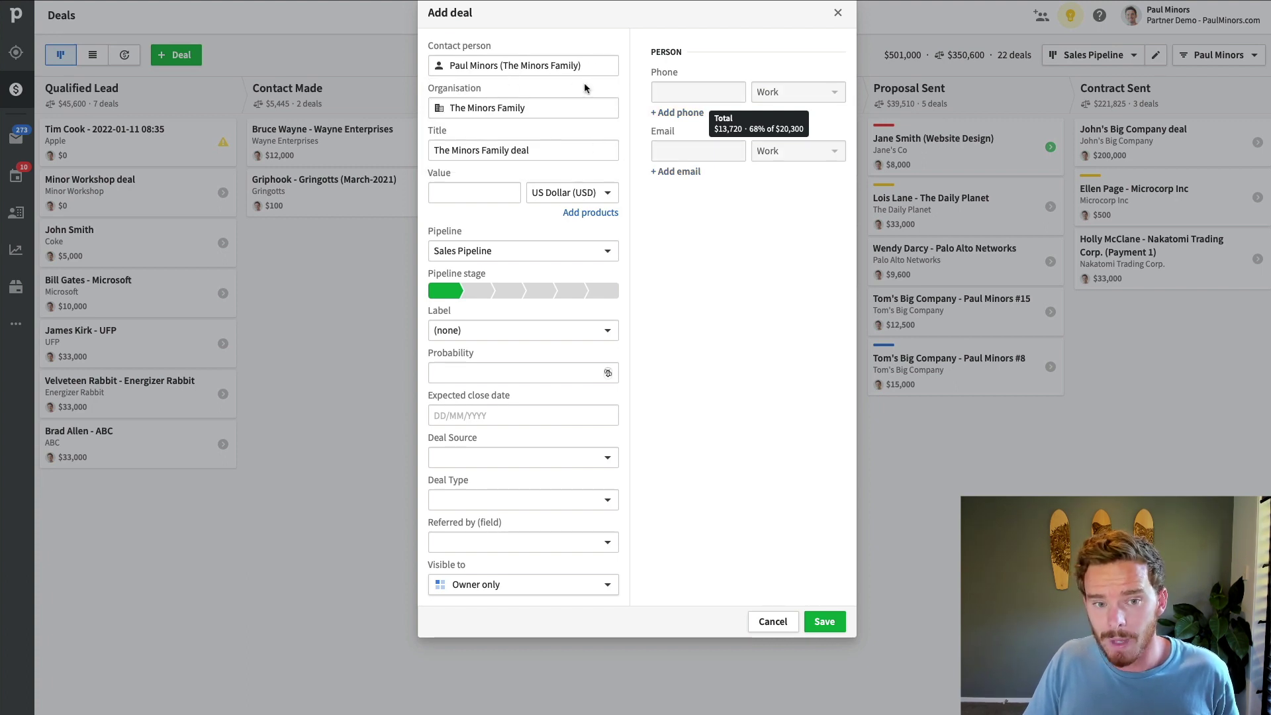
Replace the contact person with a new name and add them as a new contact
drag(589, 72, 389, 57)
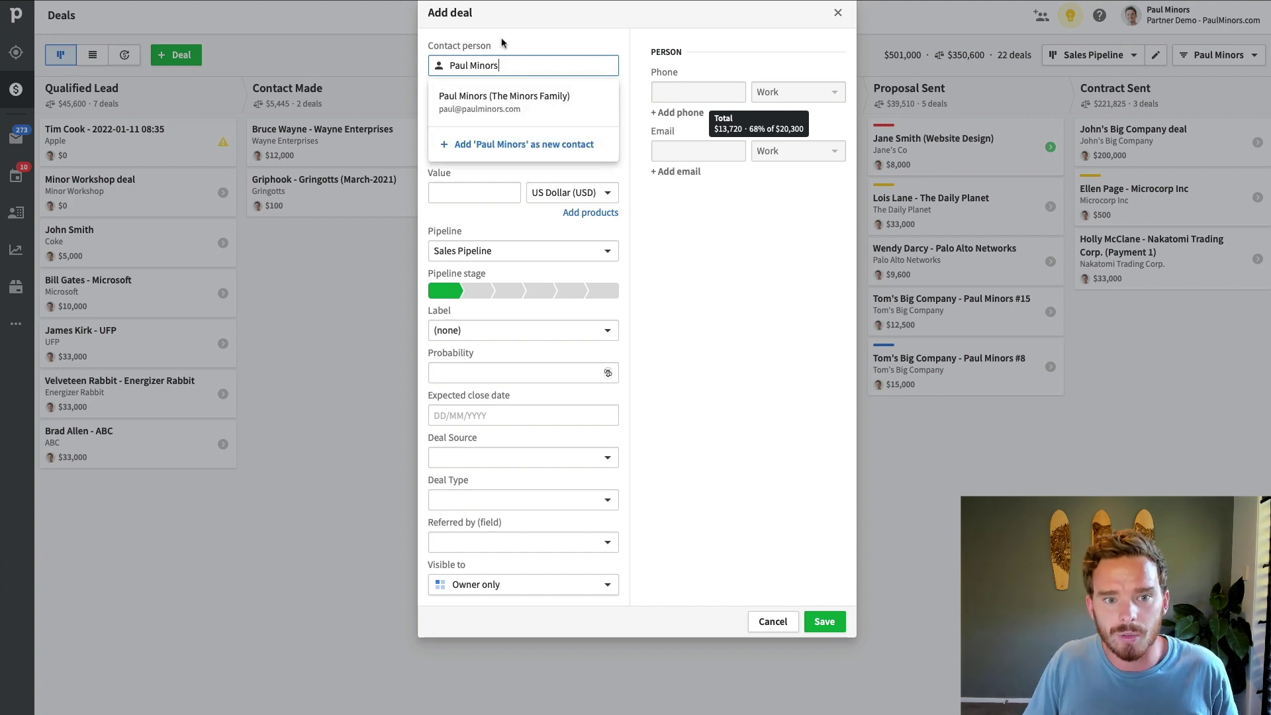
click(513, 139)
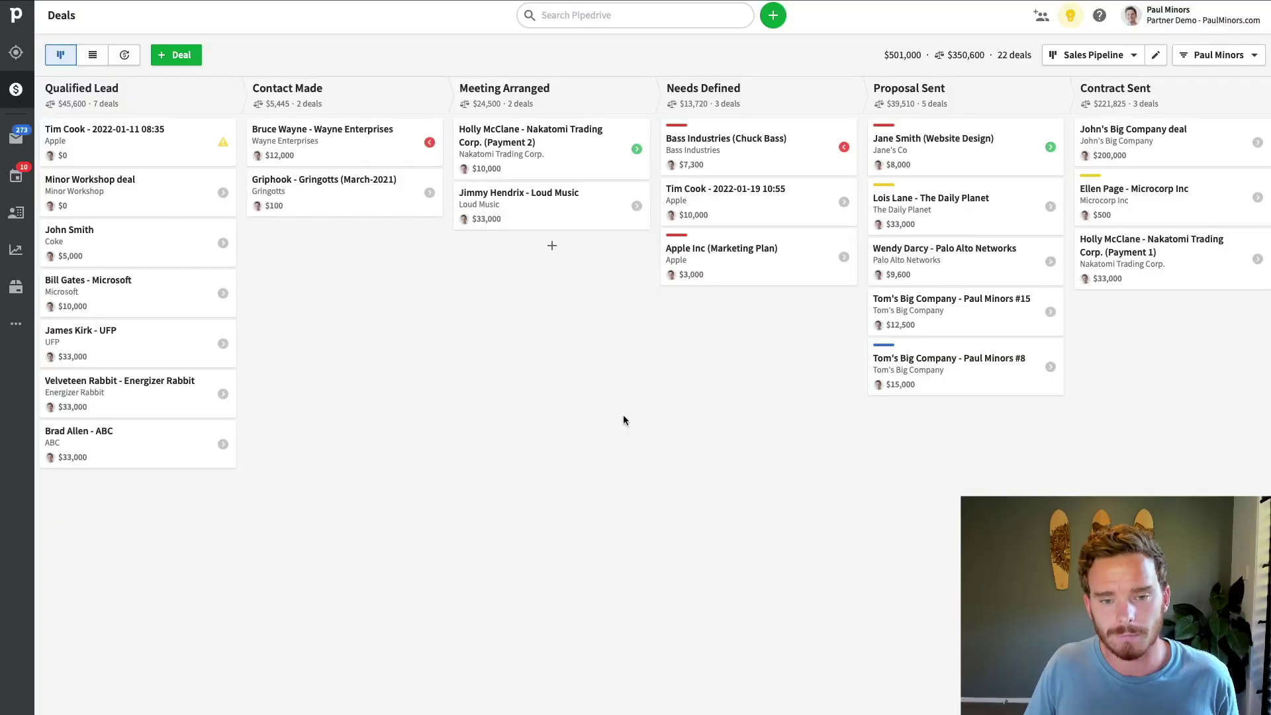
Open the $10,000 Nakatomi Trading Corp. (Payment 2) deal in Meeting Arranged
click(606, 163)
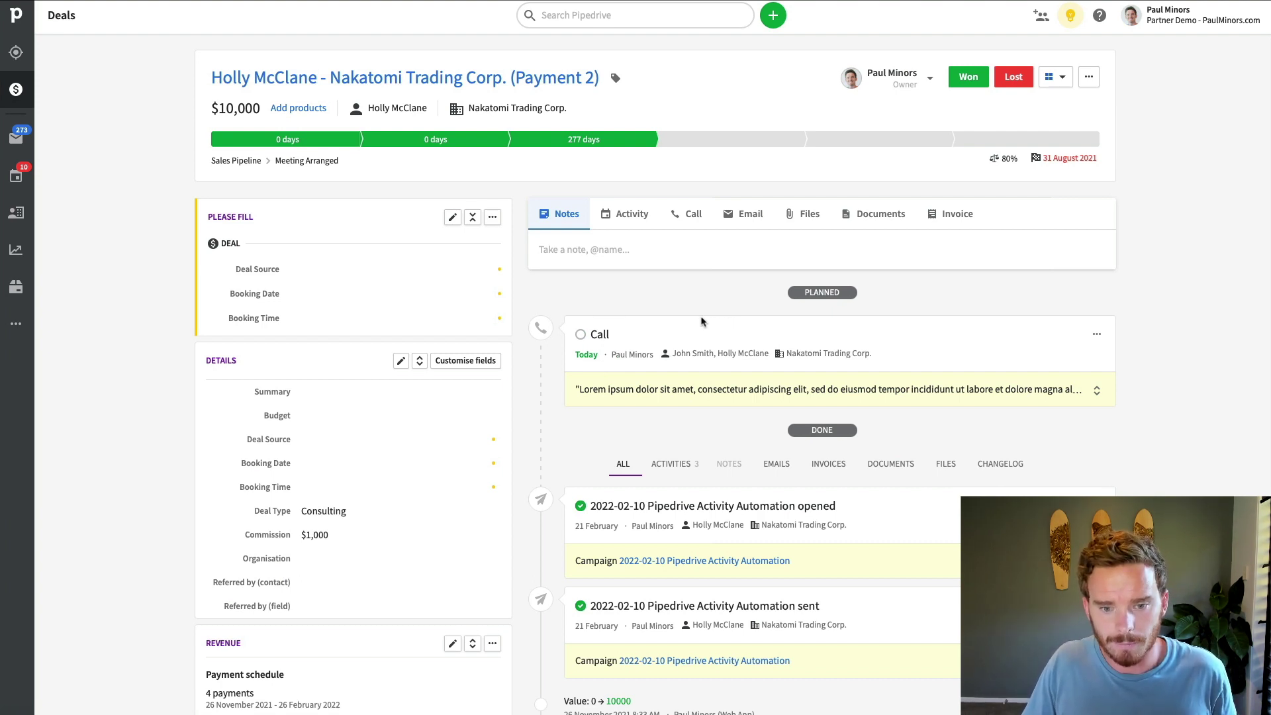
Replace today's call note with 'Discussed project goals.', mark the call done and save
click(1097, 333)
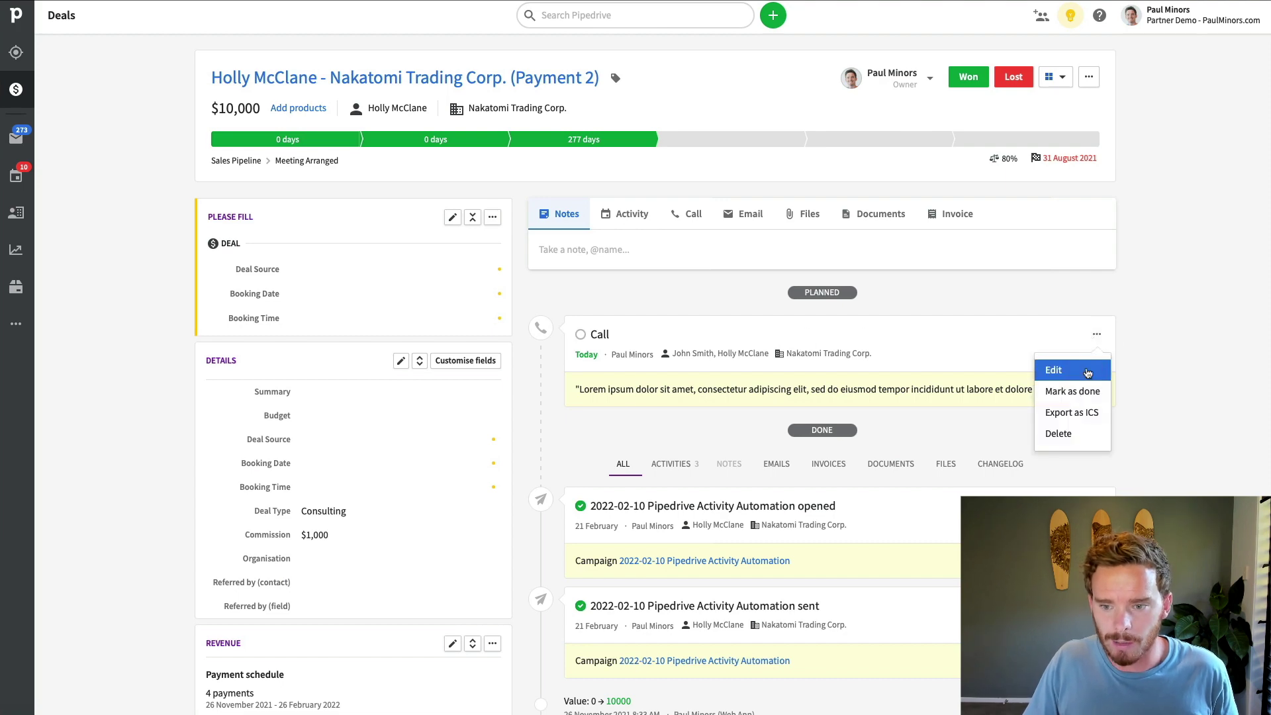
click(1053, 366)
click(543, 235)
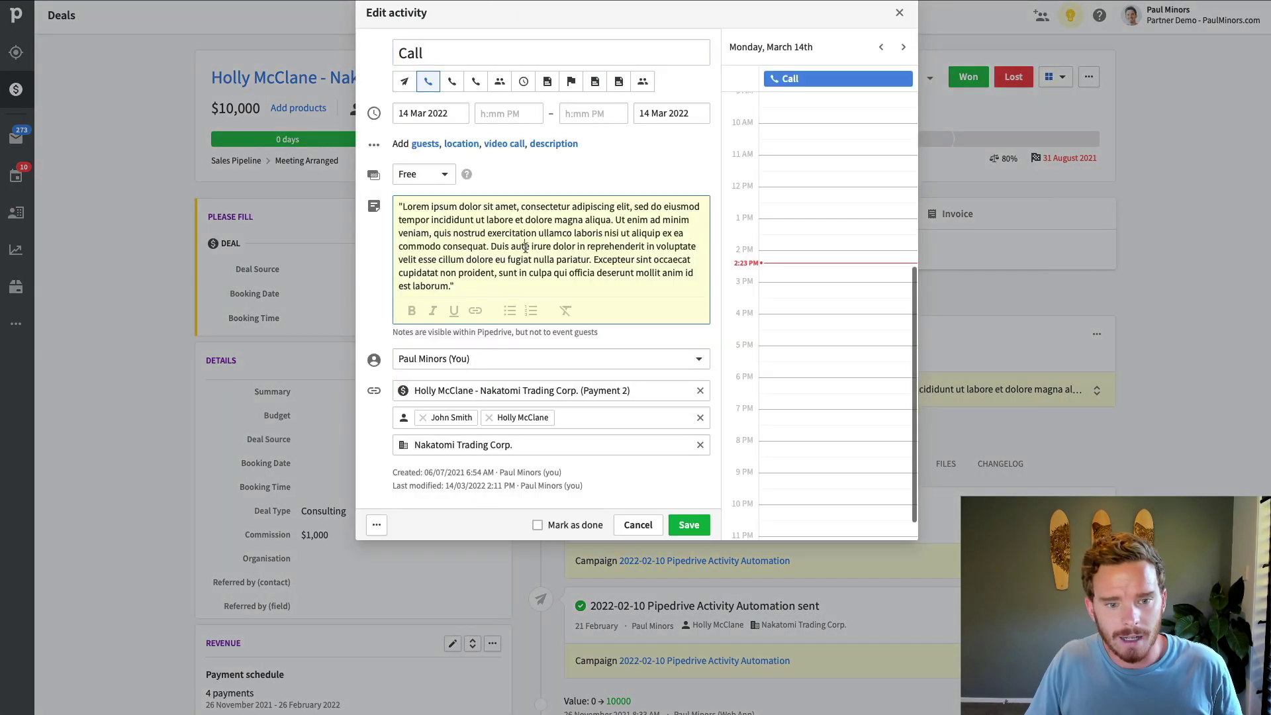
key(ctrl+a)
key(BackSpace)
text(Disc)
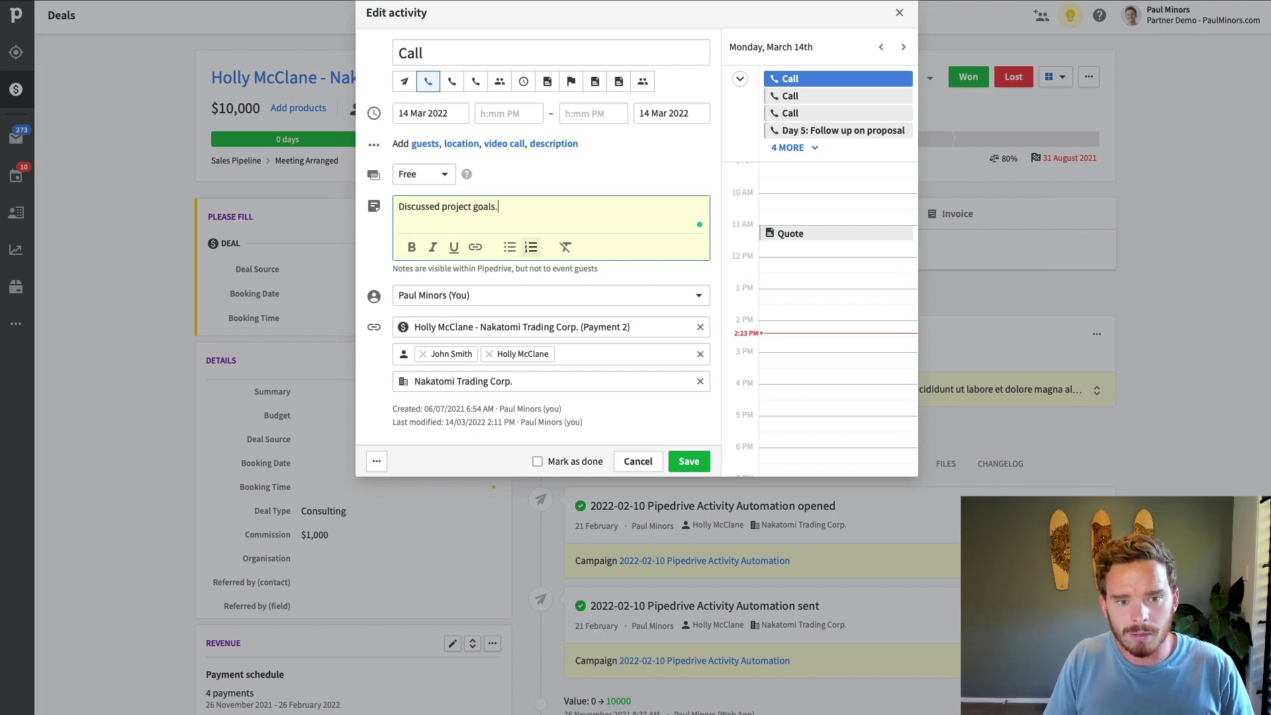
click(537, 462)
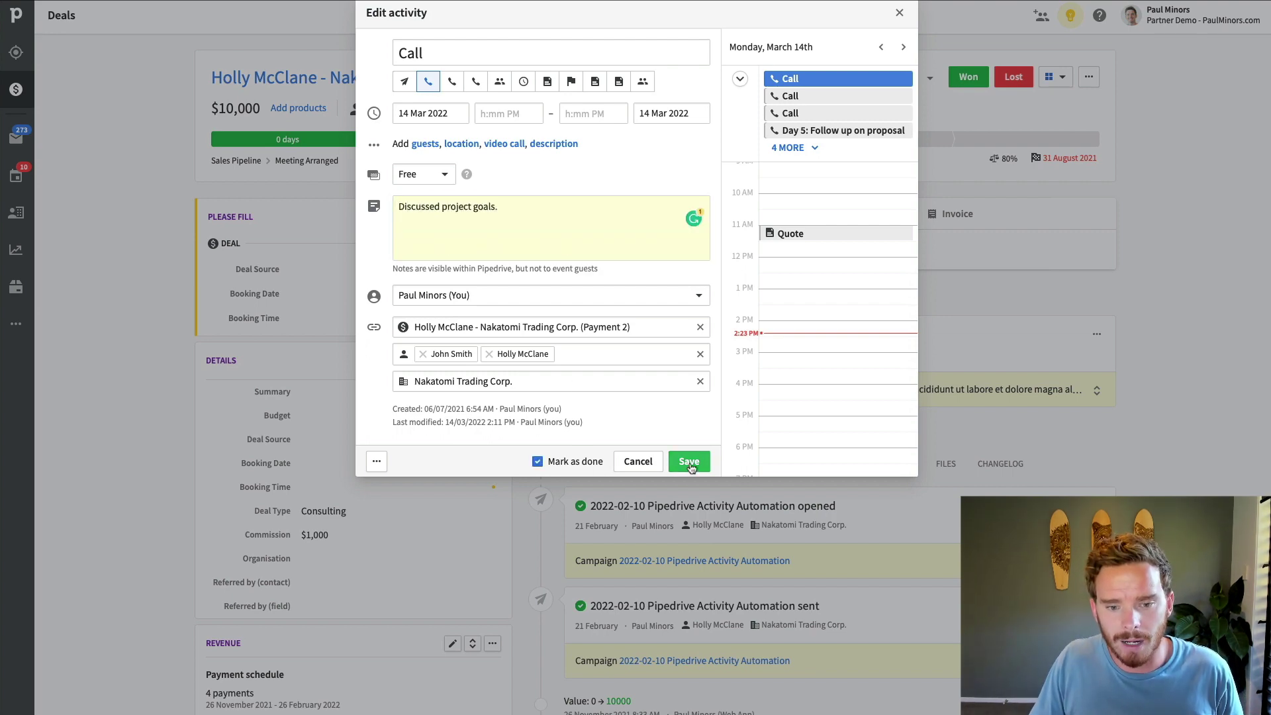
key(Return)
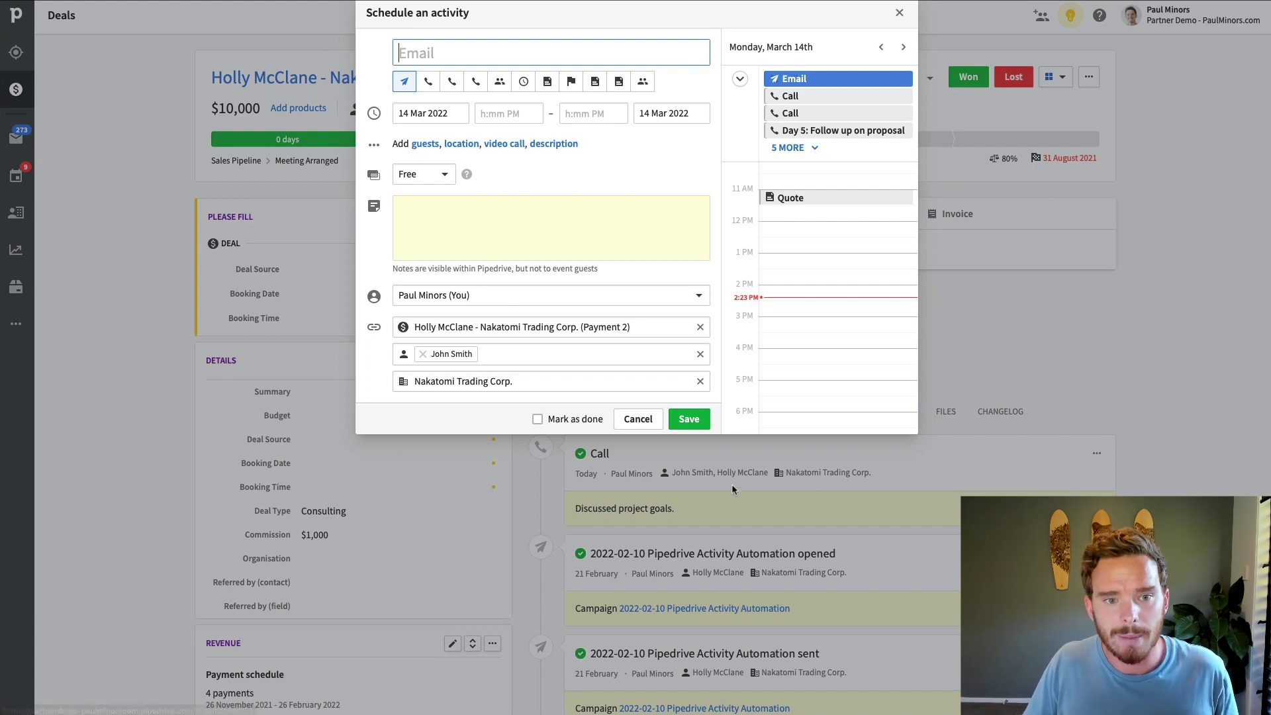
Schedule a Quote activity dated 15 March 2022 on the deal
click(547, 82)
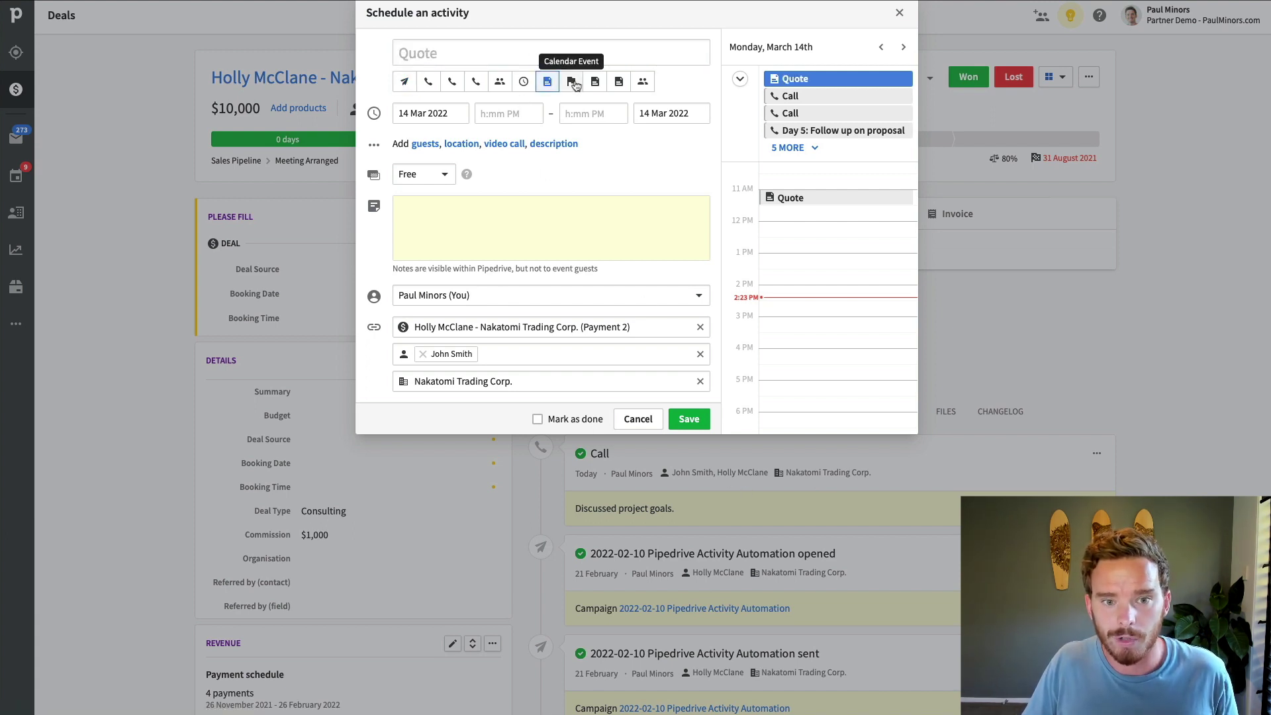
click(431, 113)
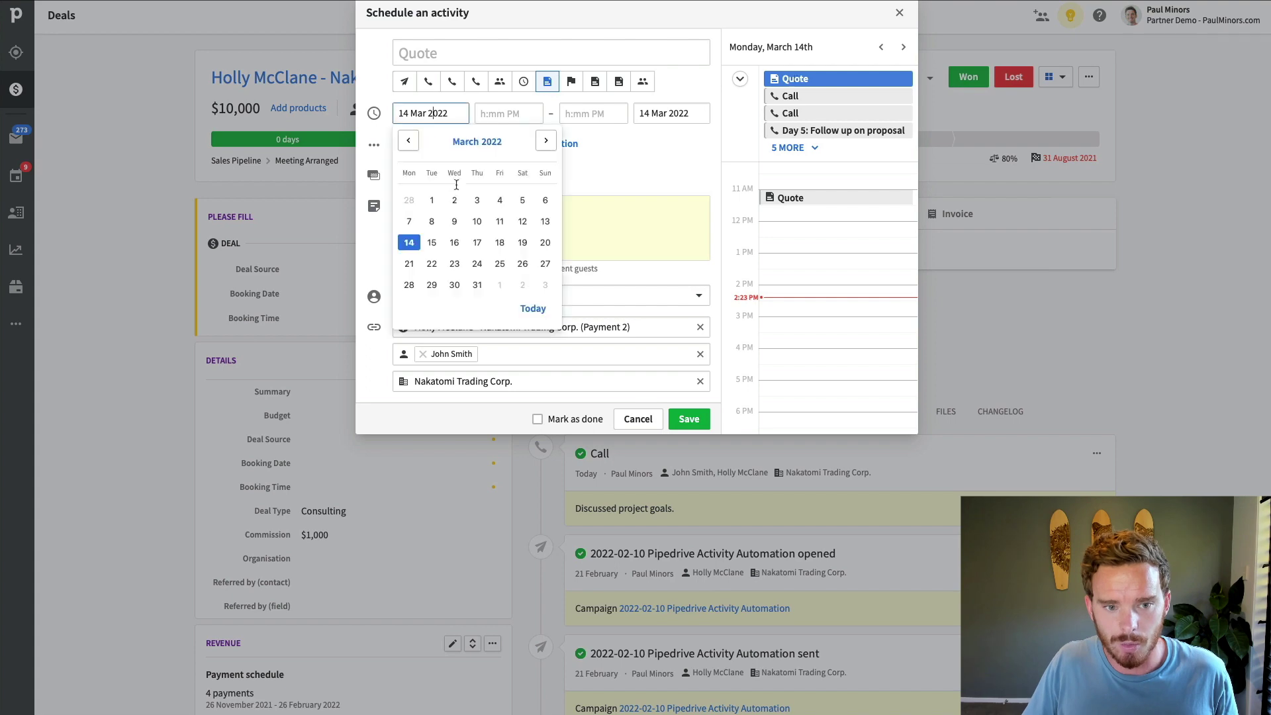
click(433, 243)
click(689, 421)
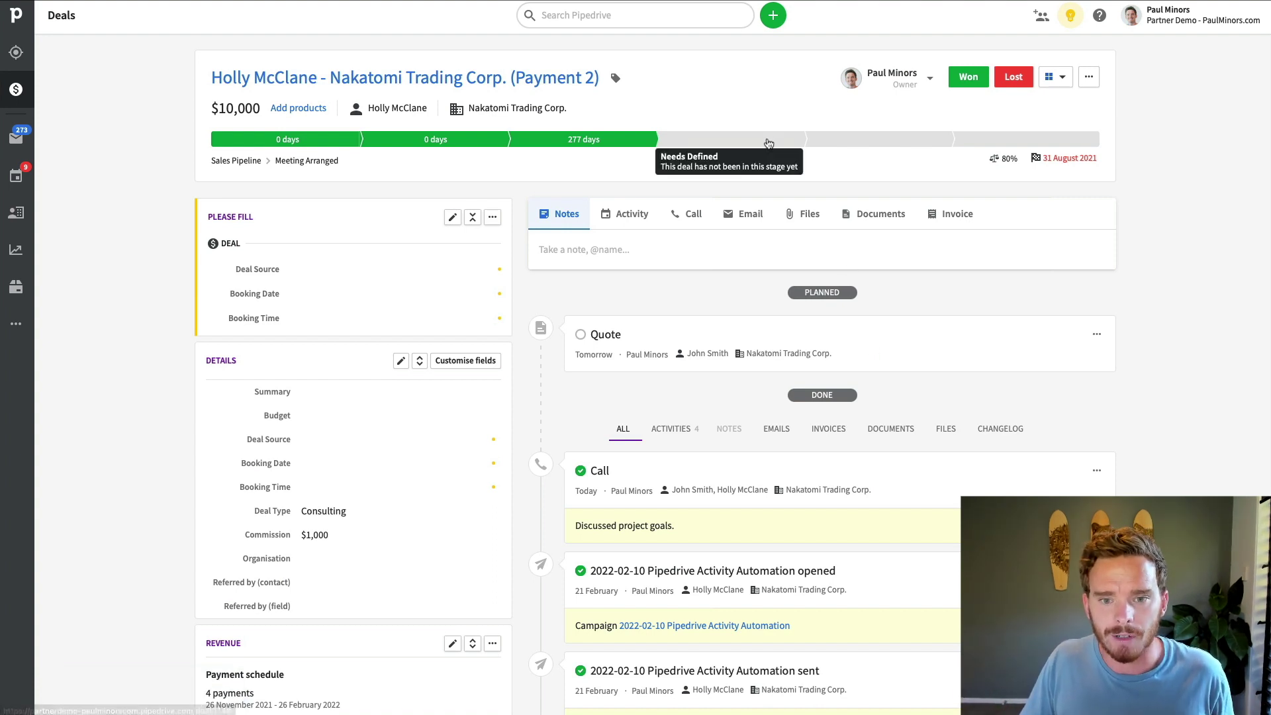
Move the Nakatomi Trading Corp. (Payment 2) deal to Proposal Sent, mark Quote done, and return to the board
click(917, 140)
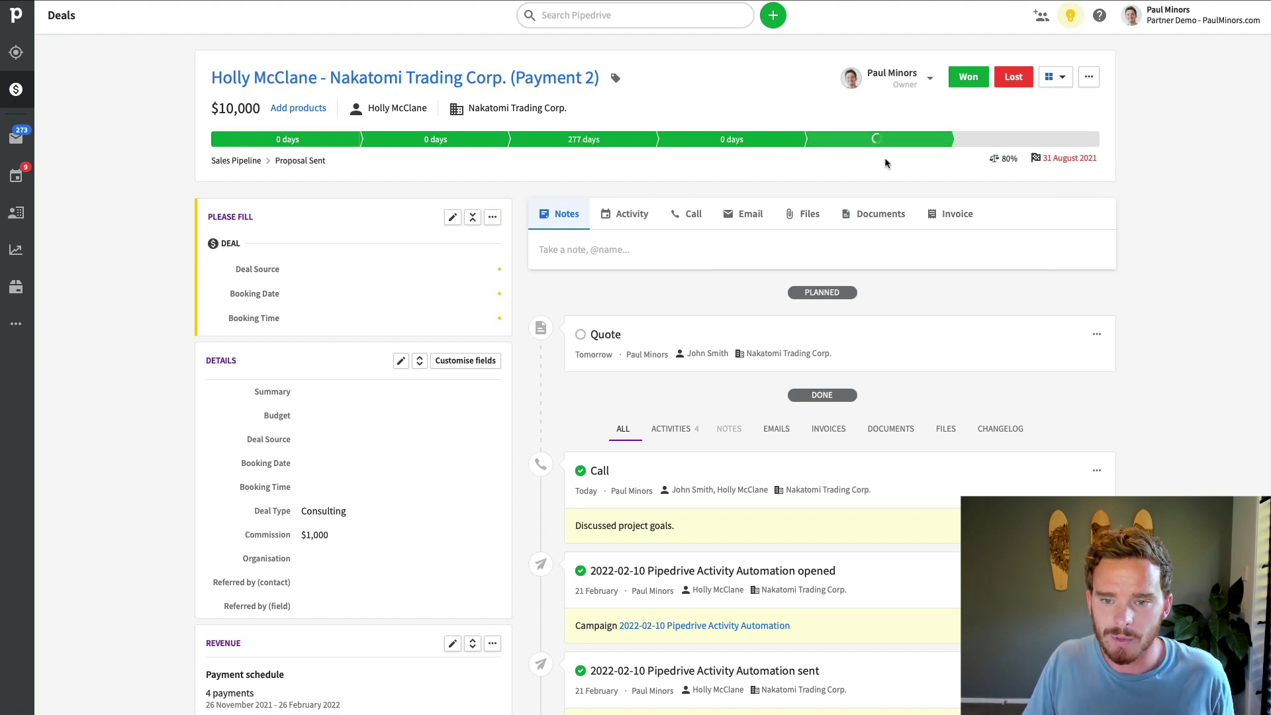
click(581, 334)
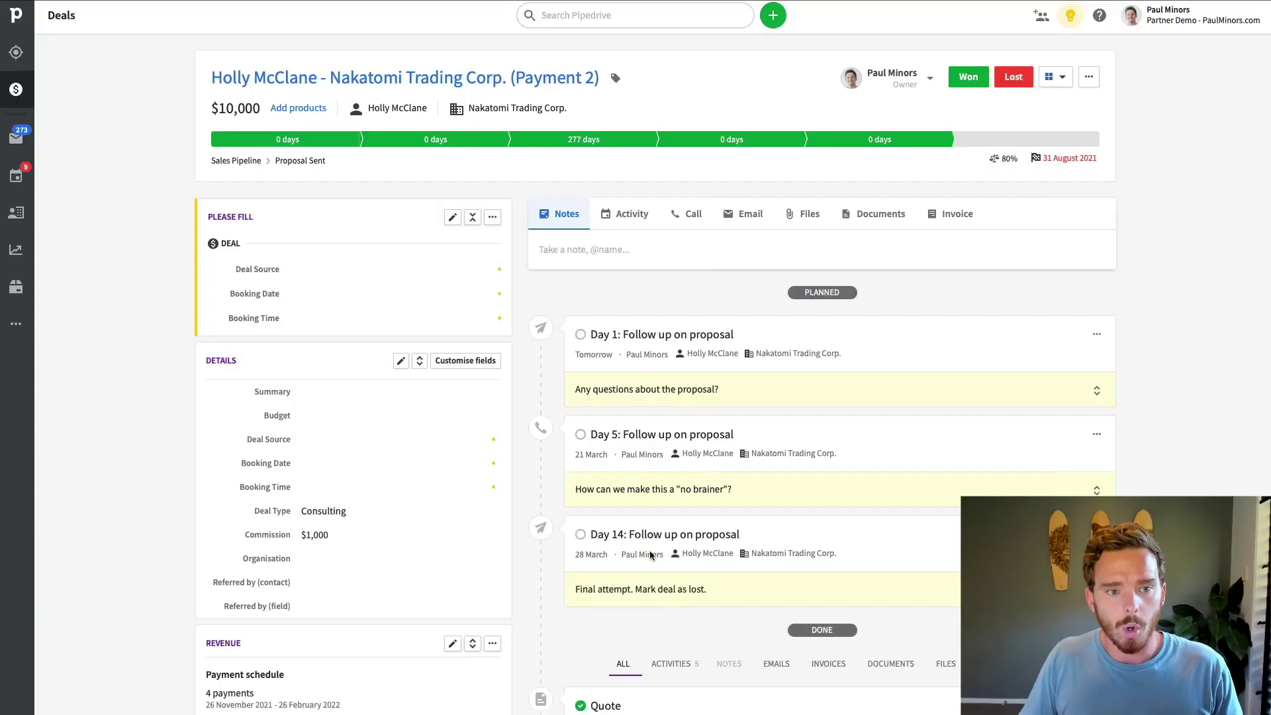
click(16, 90)
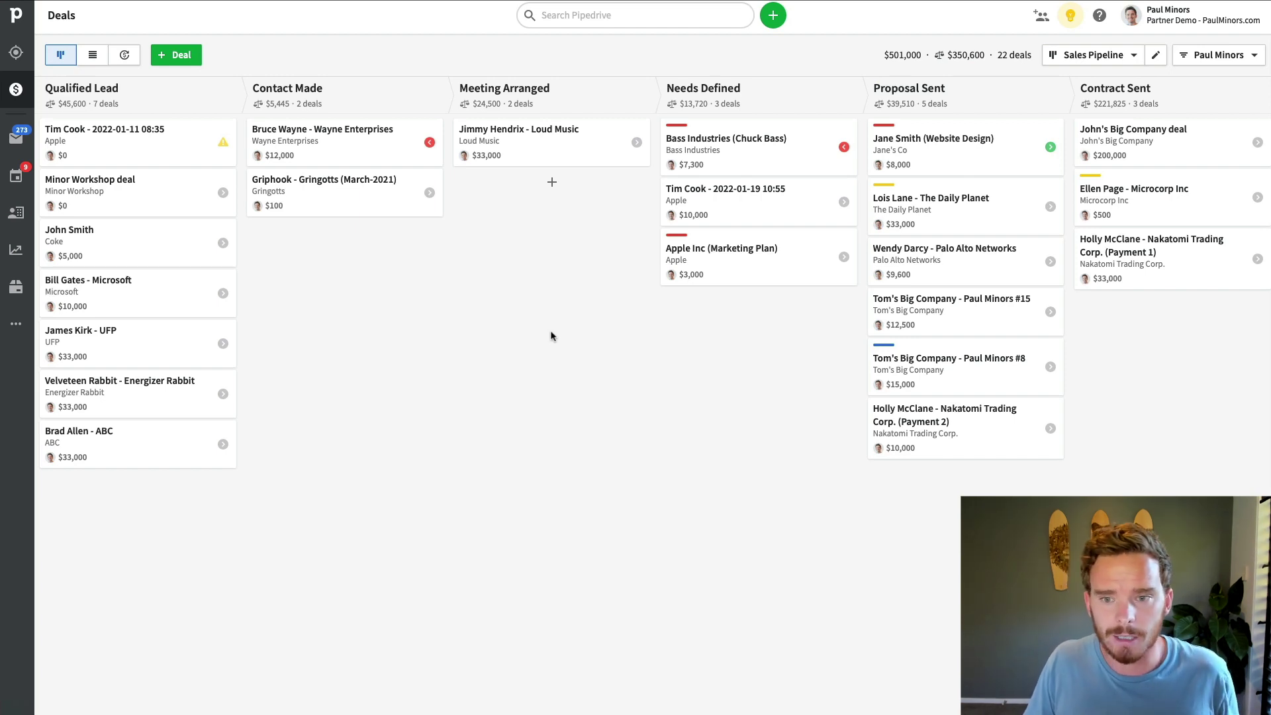
click(1050, 148)
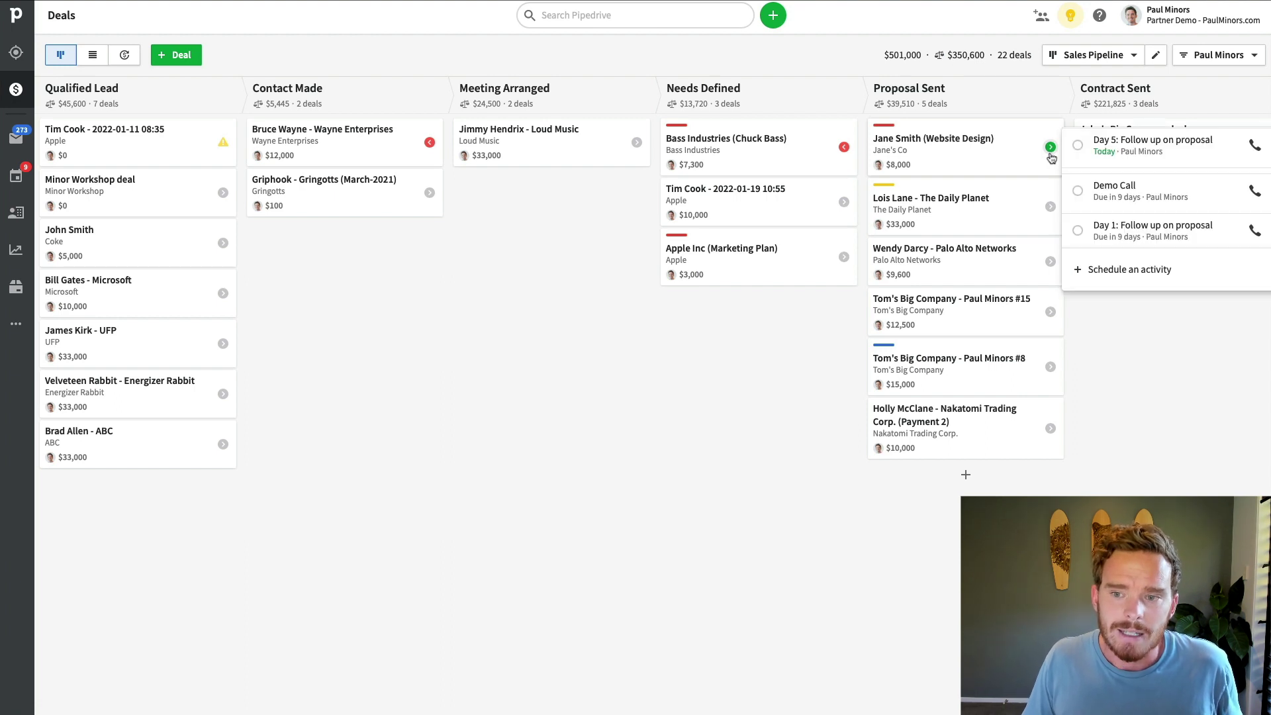
click(1079, 149)
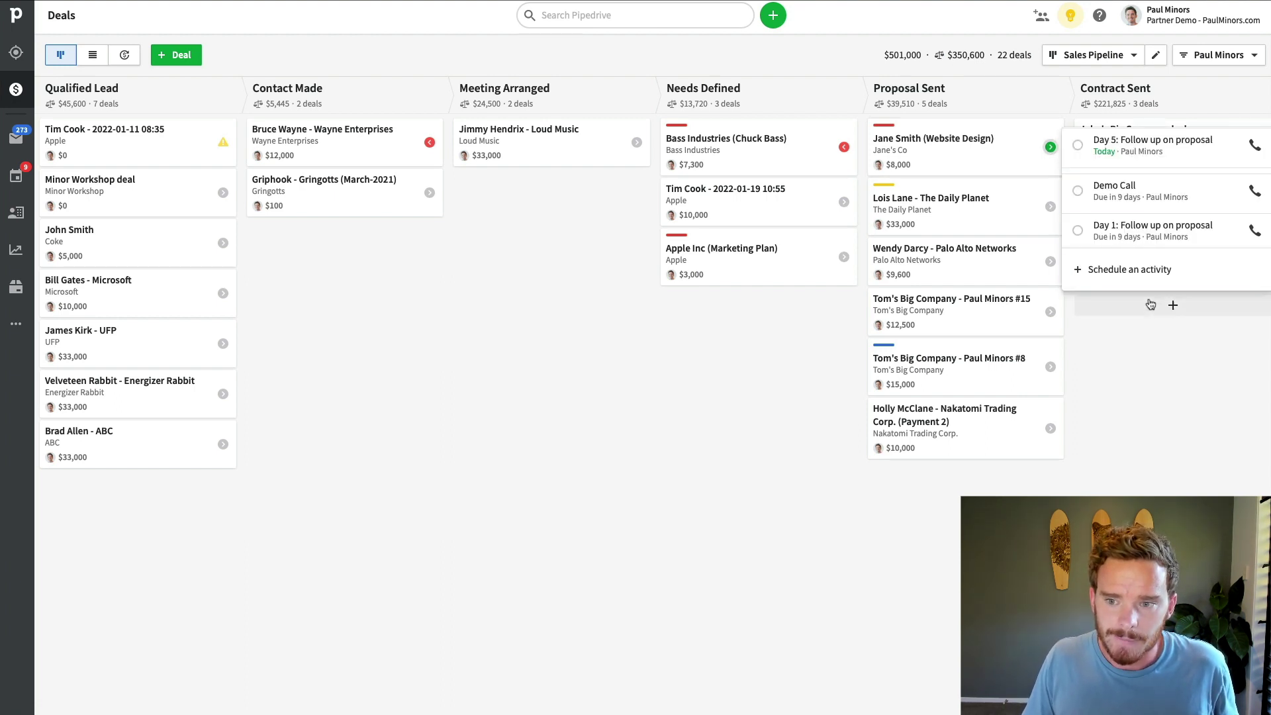
click(1049, 213)
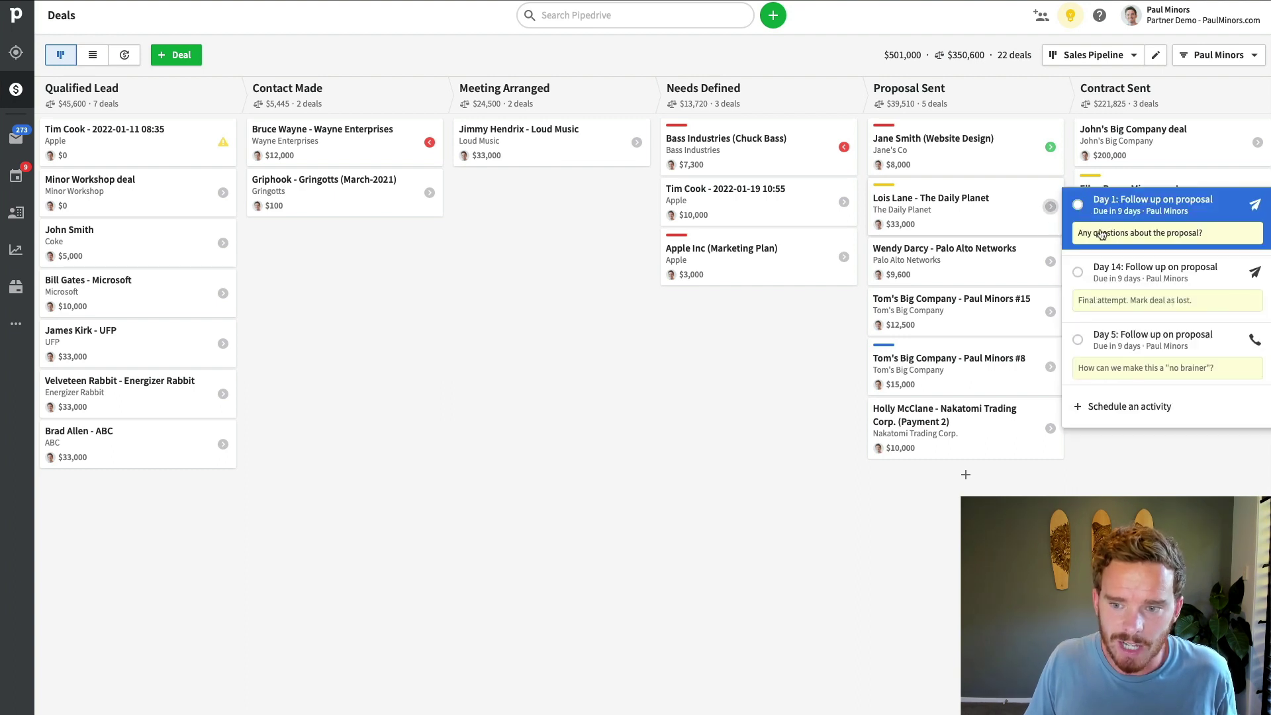
click(844, 147)
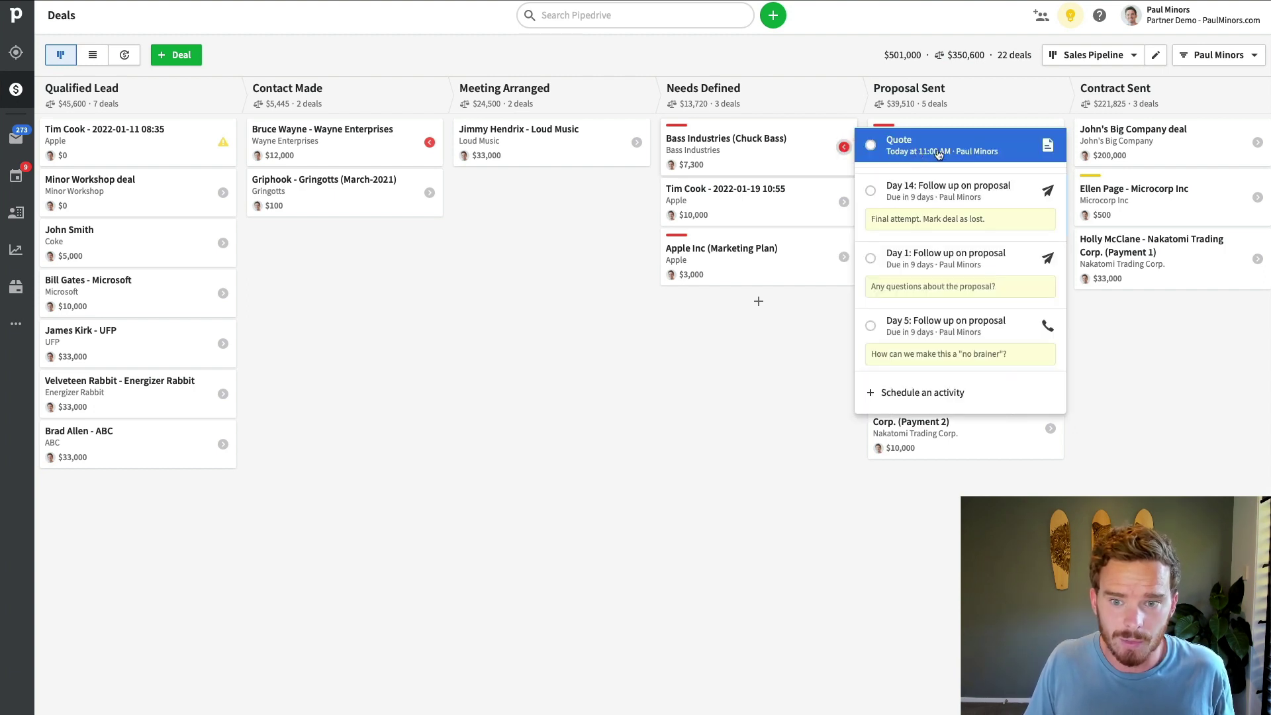
click(429, 142)
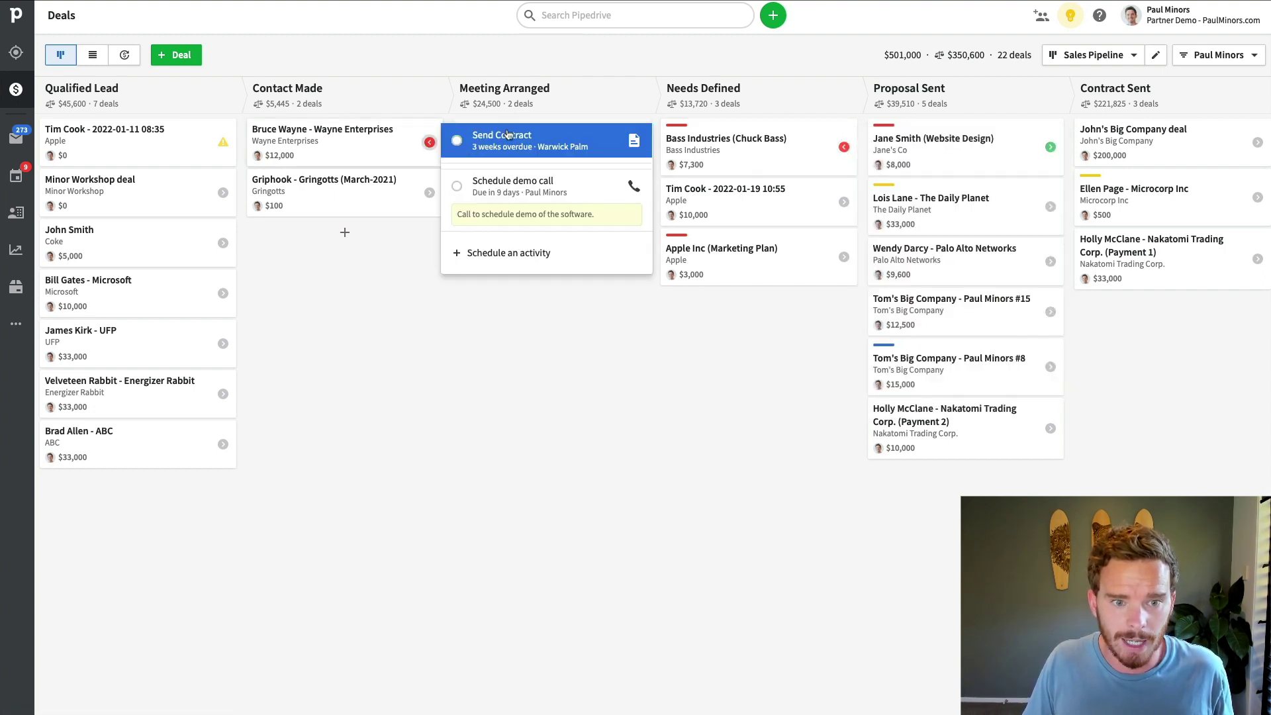
click(449, 358)
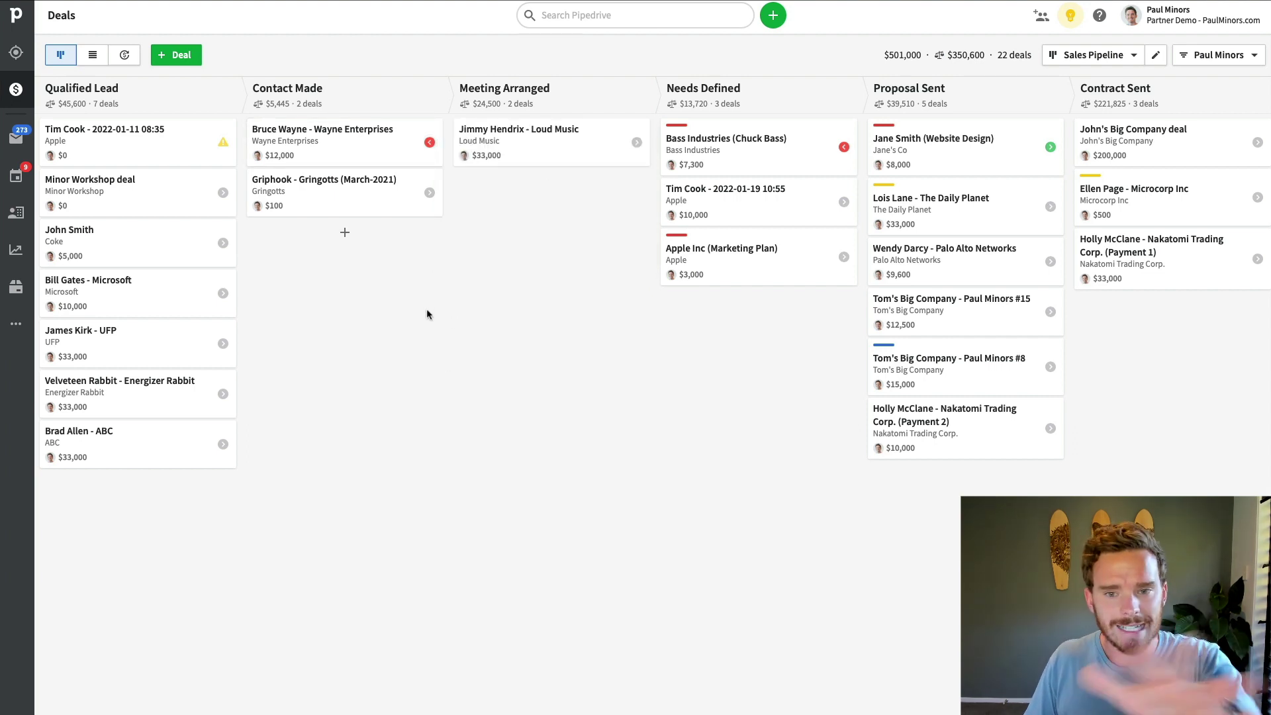
Reschedule Wayne Enterprises' overdue Send Contract activity to 15 March 2022
click(430, 142)
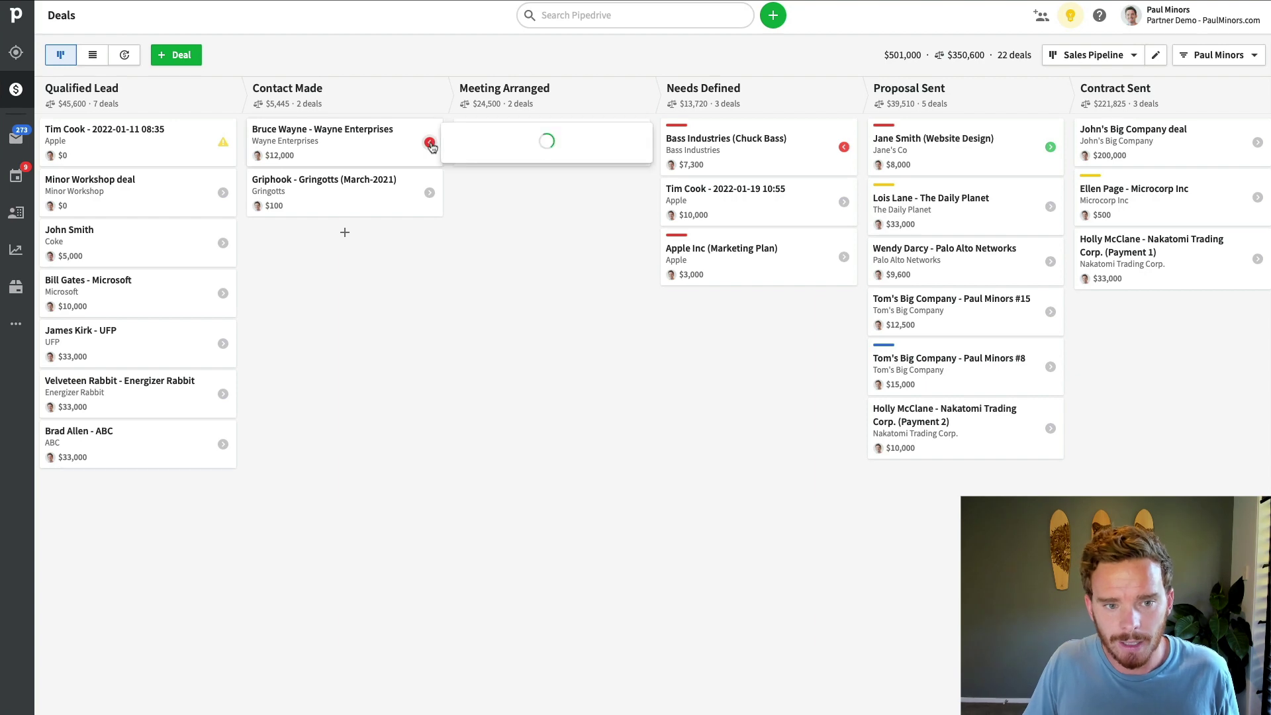
click(587, 139)
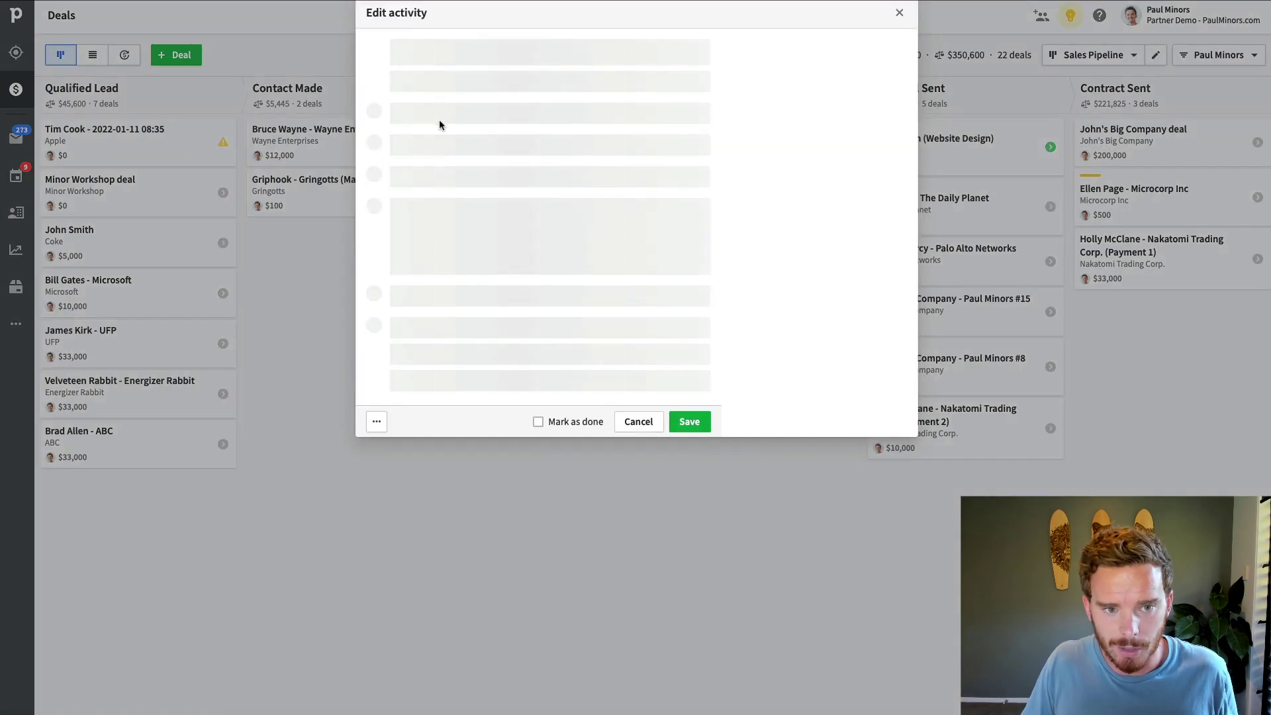
click(437, 119)
click(544, 139)
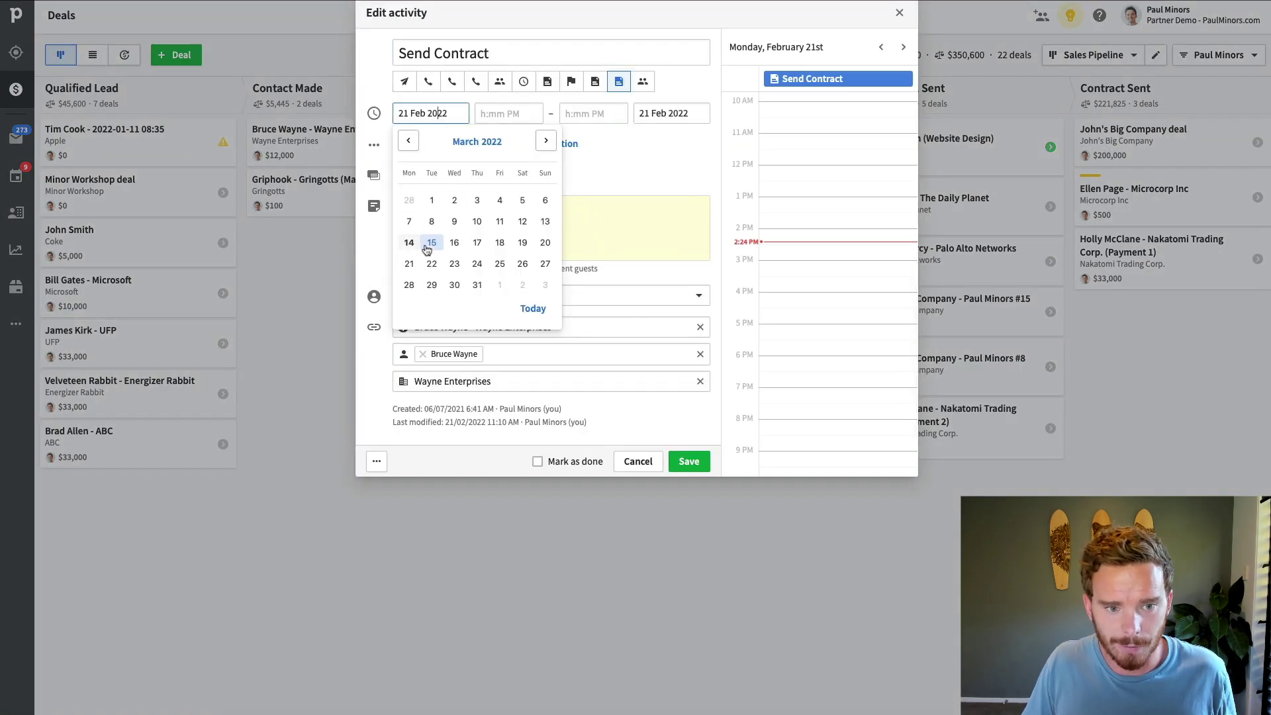
click(427, 242)
click(684, 457)
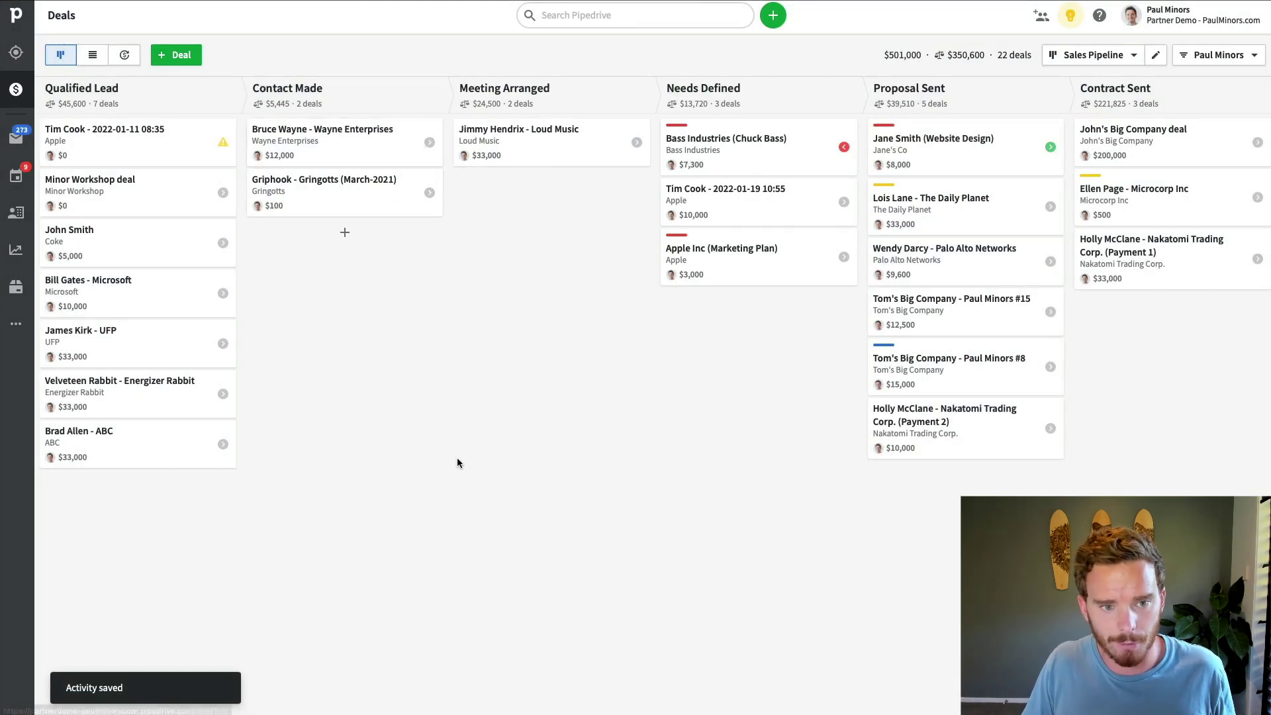
Schedule a new activity for the Apple deal dated today, 14 March
click(223, 145)
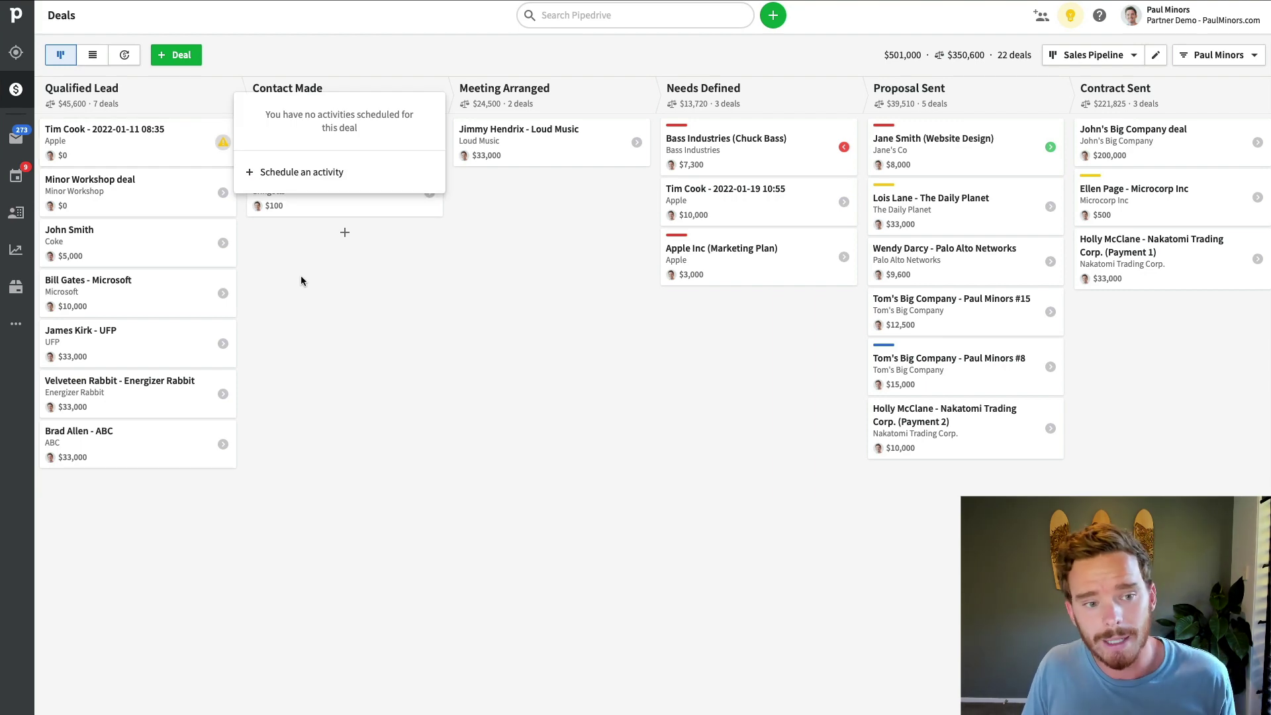
click(300, 172)
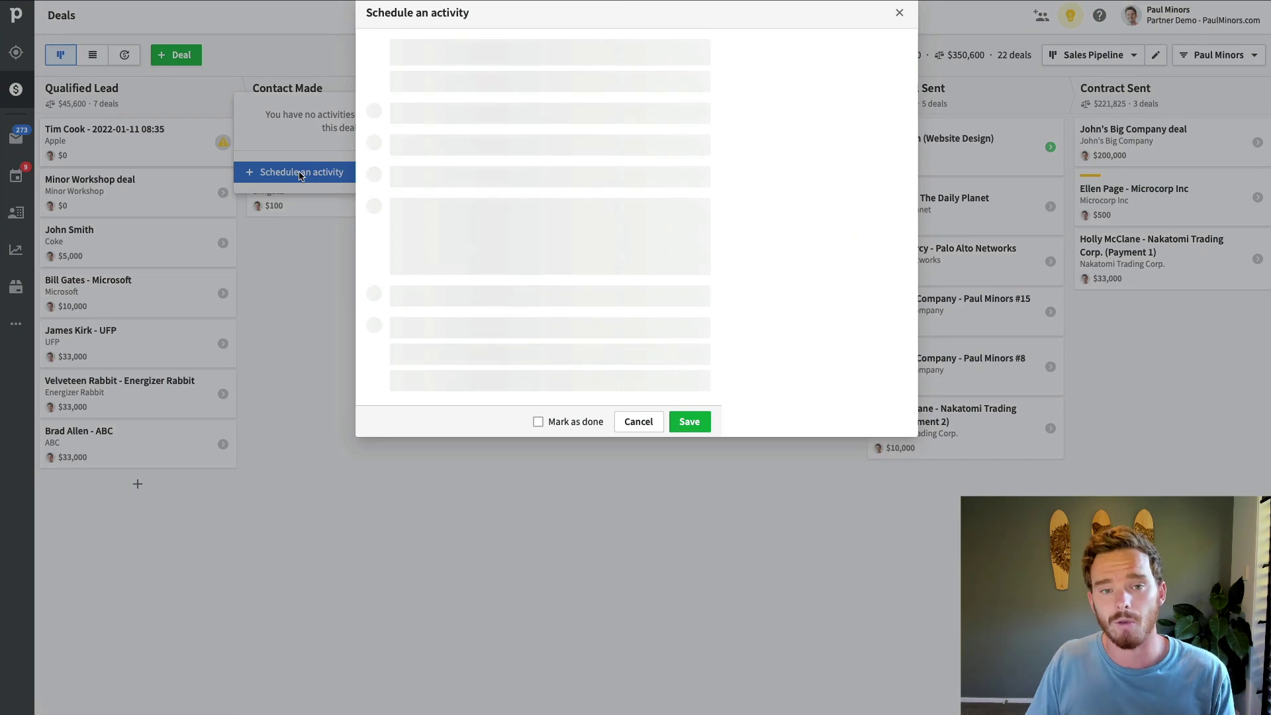
click(410, 114)
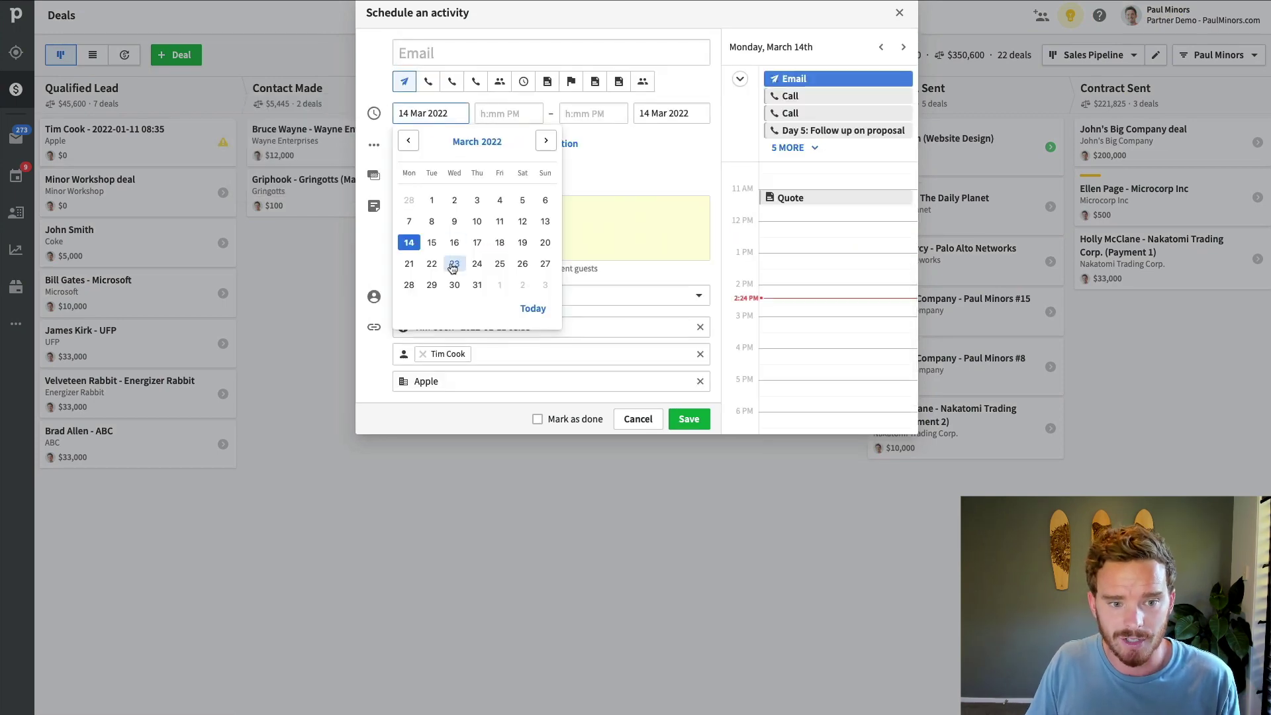
click(532, 308)
click(685, 423)
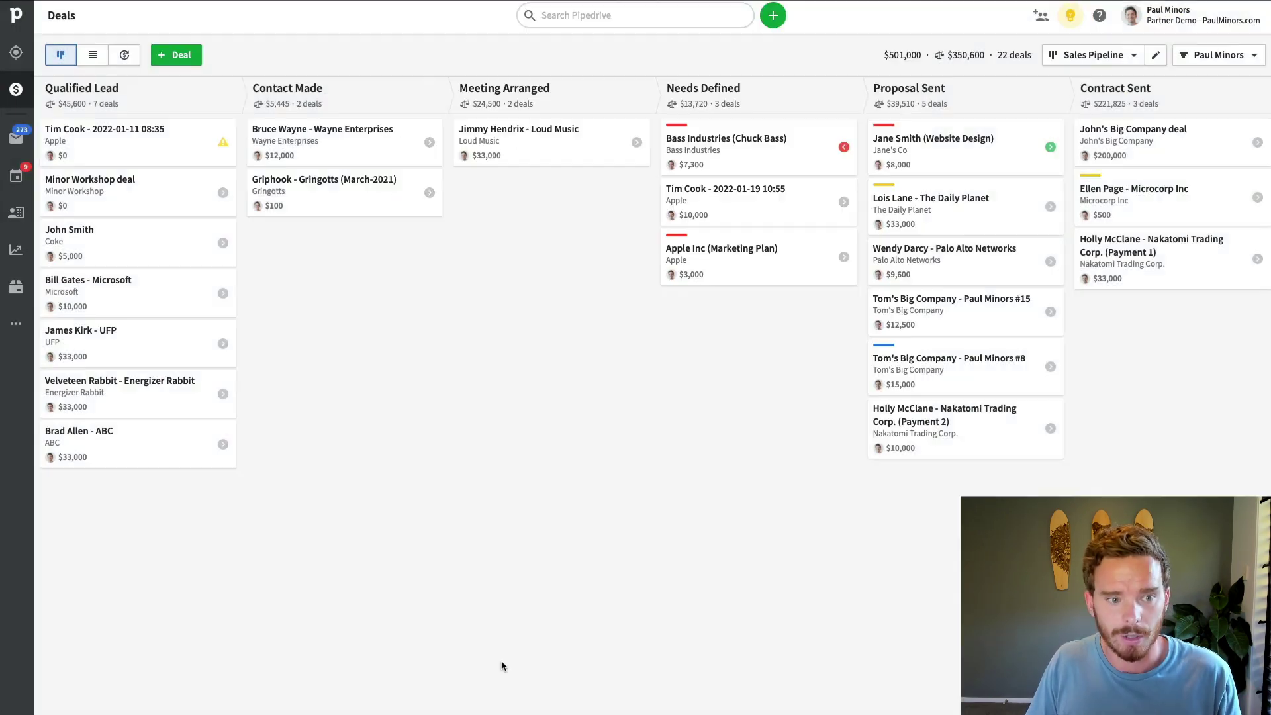
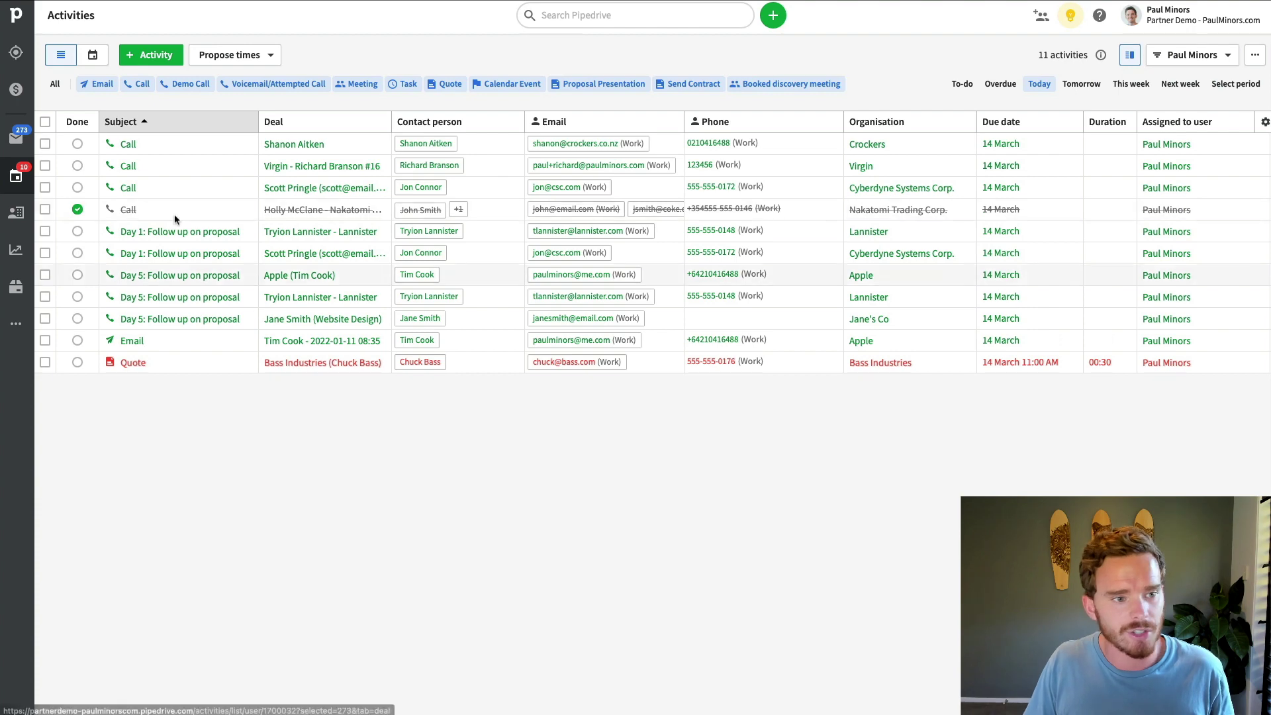
click(16, 89)
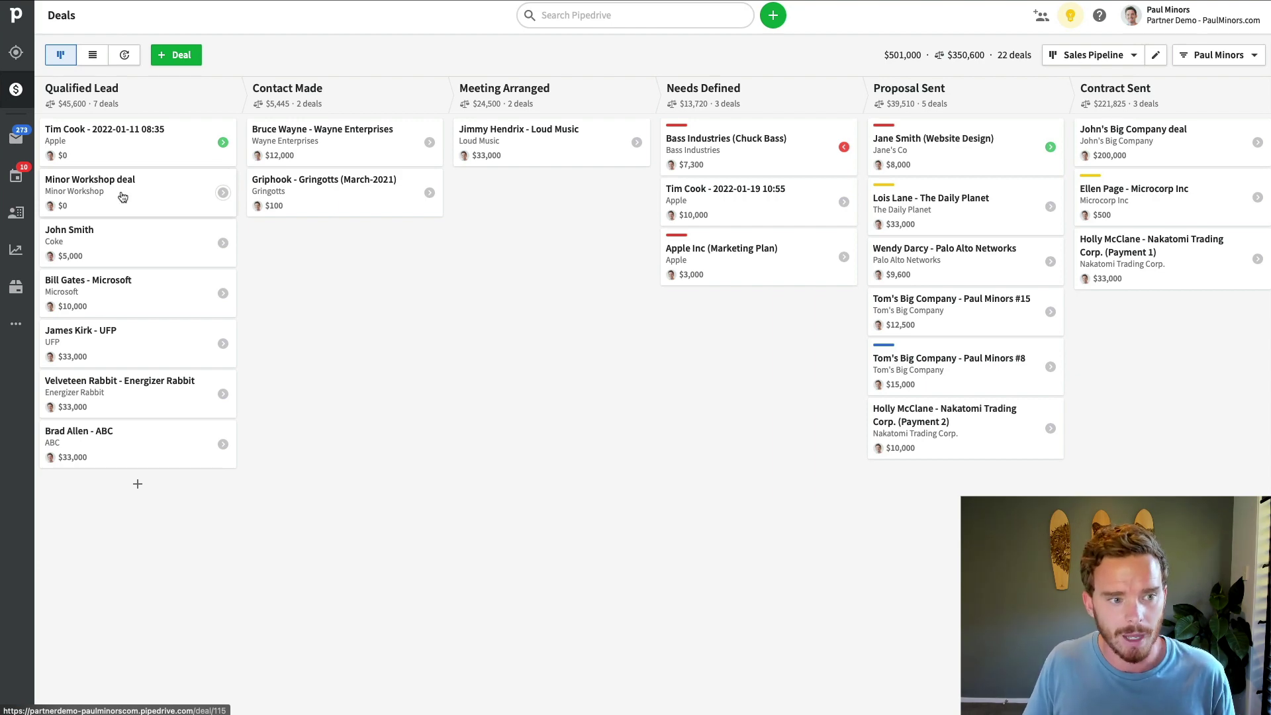
click(16, 175)
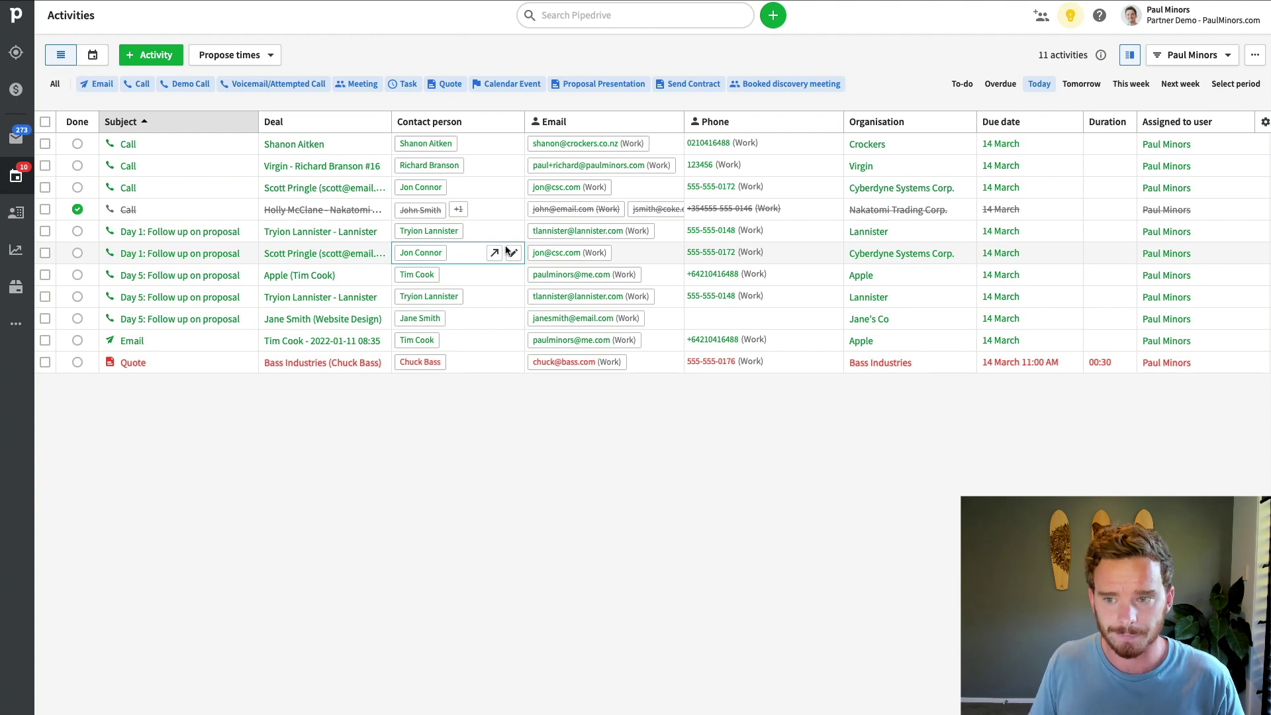
click(1189, 55)
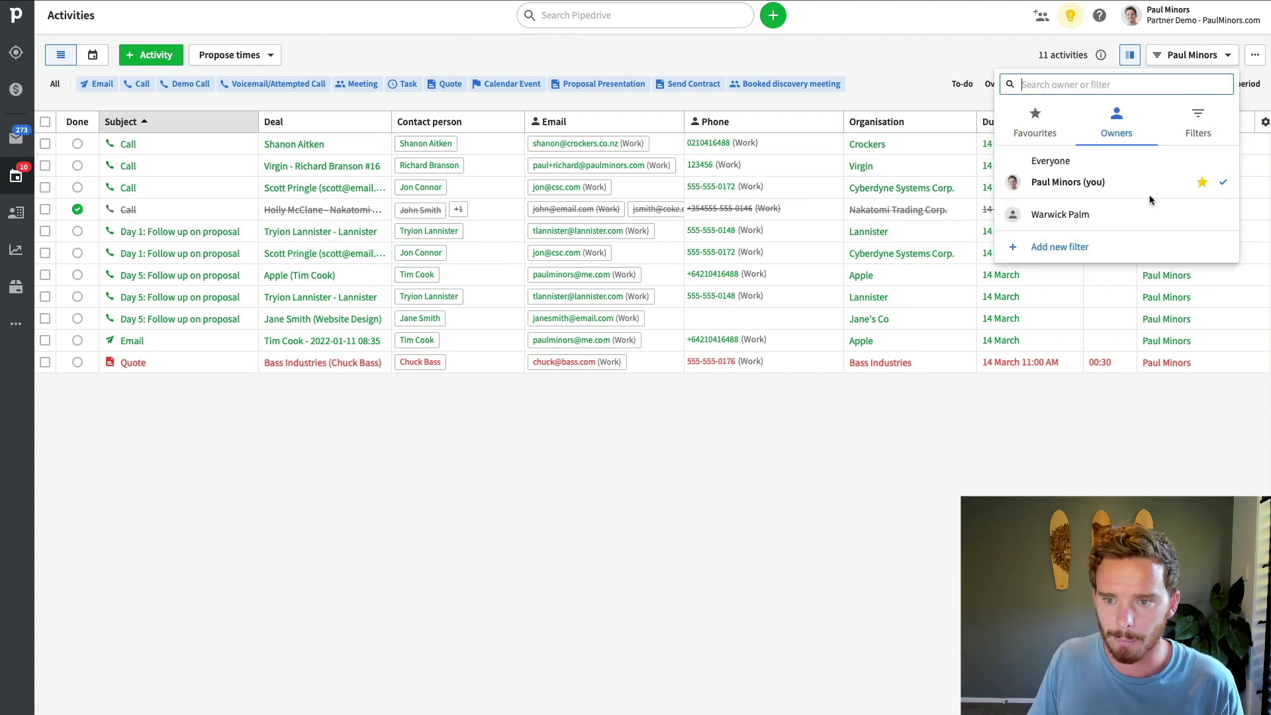
click(971, 61)
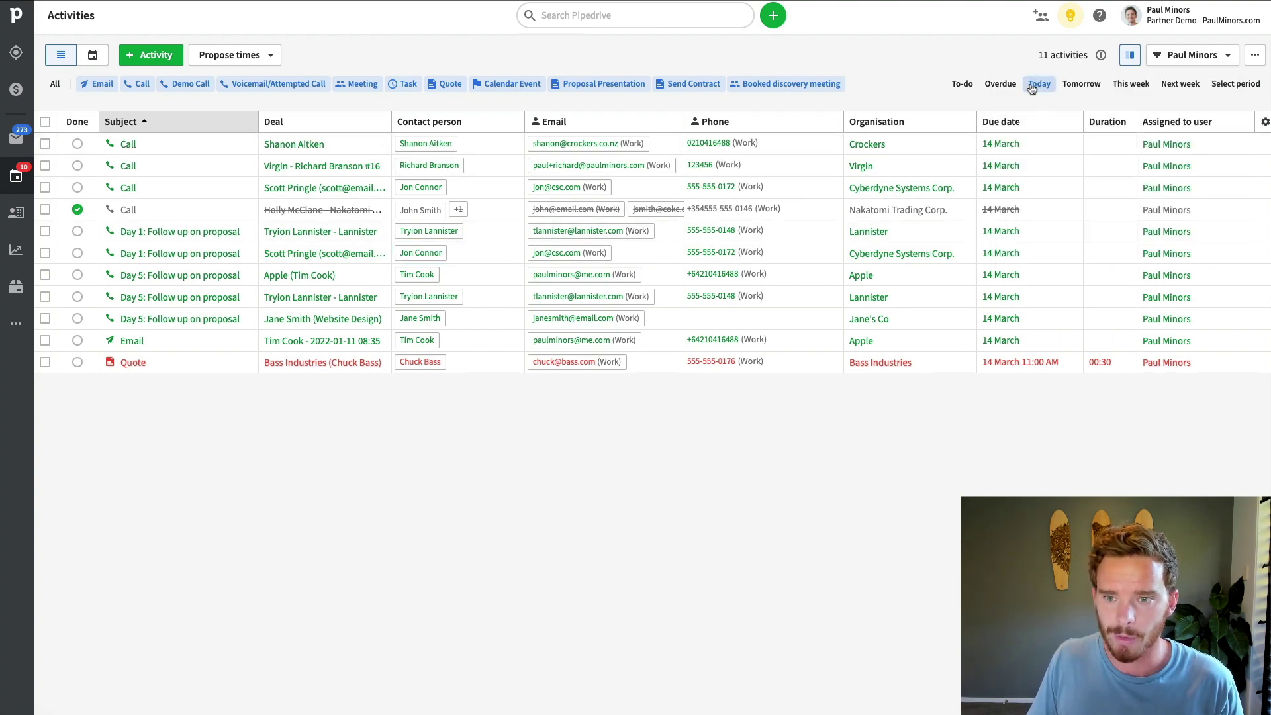
click(1129, 84)
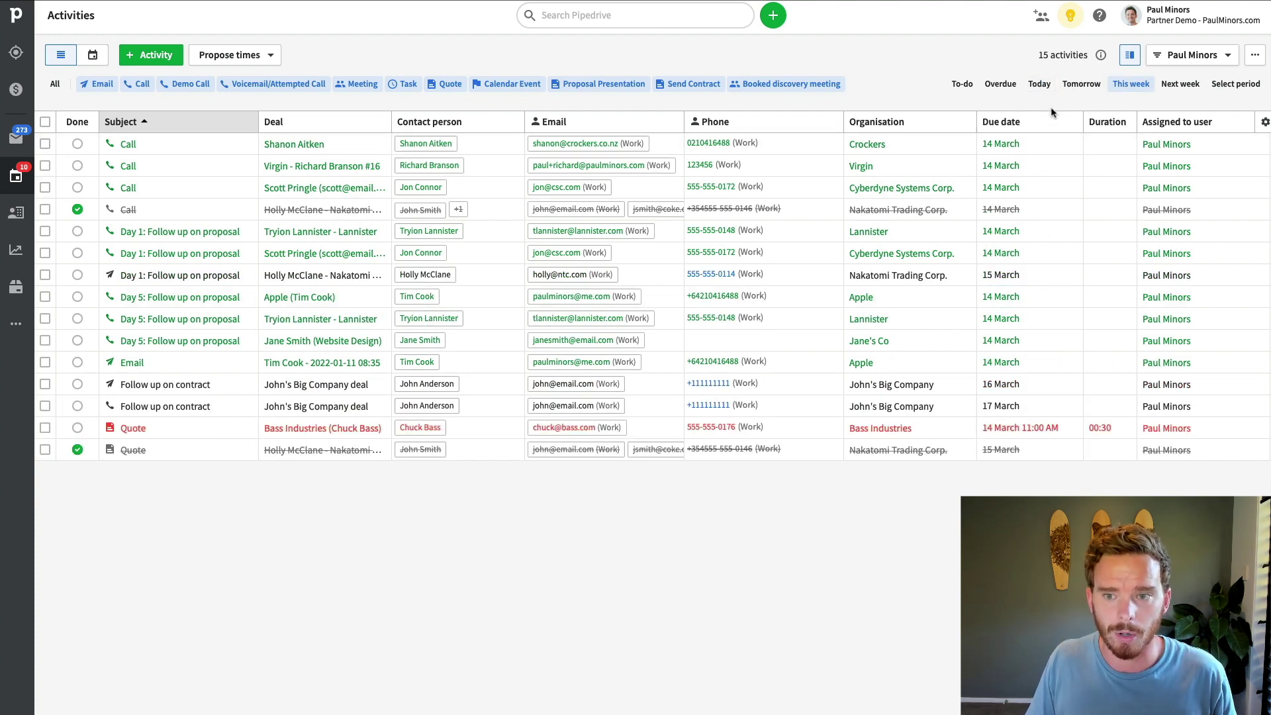
click(1039, 84)
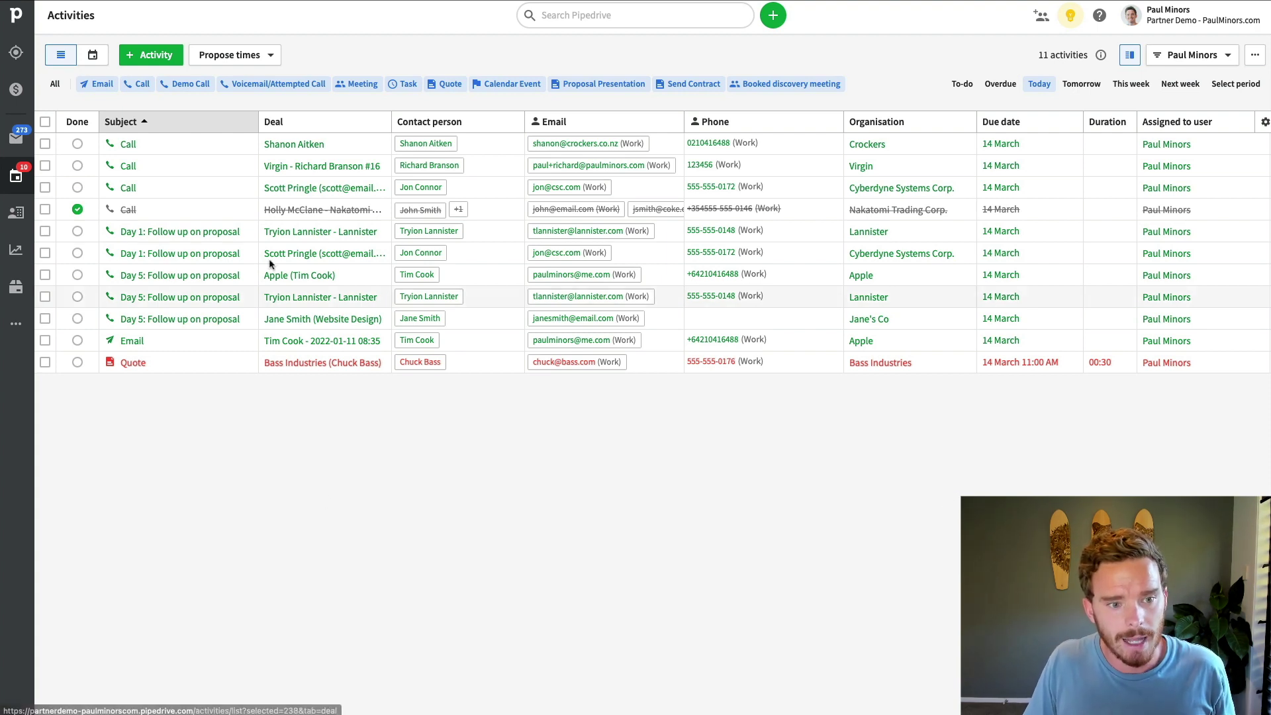
Mark the Lannister deal's Day 1 follow-up as done
click(174, 232)
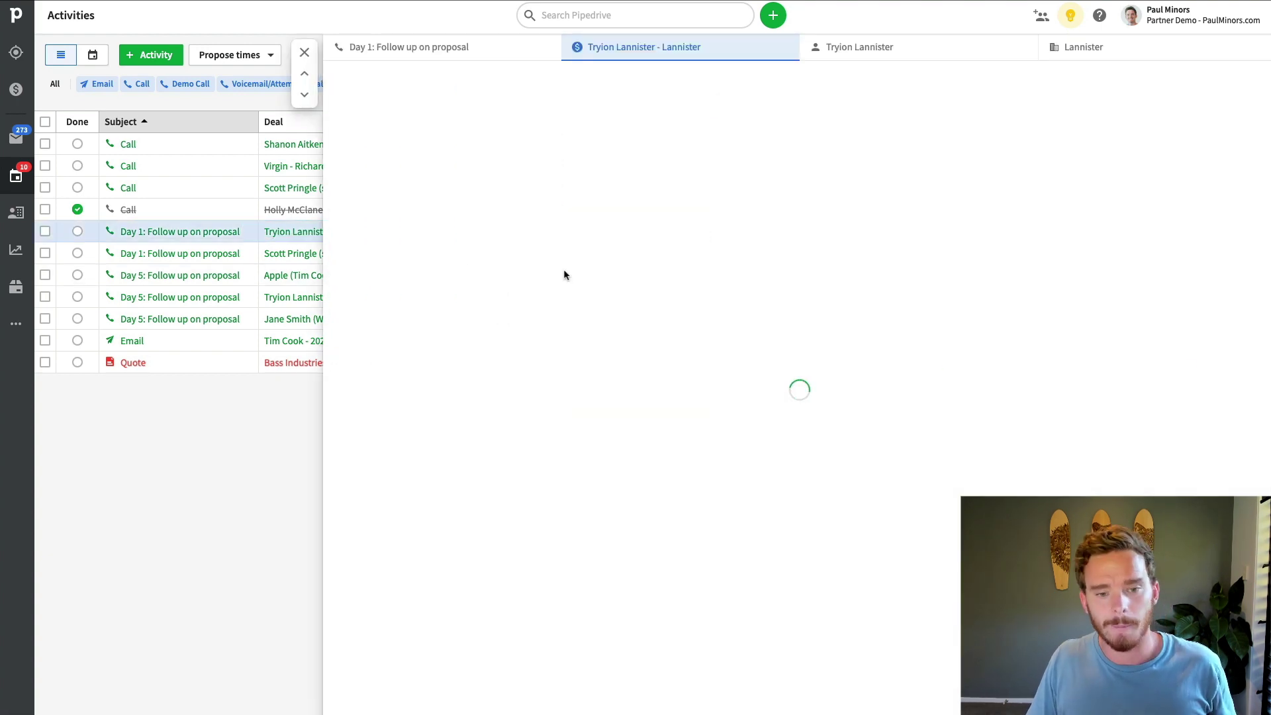
scroll(730, 394, down, 2)
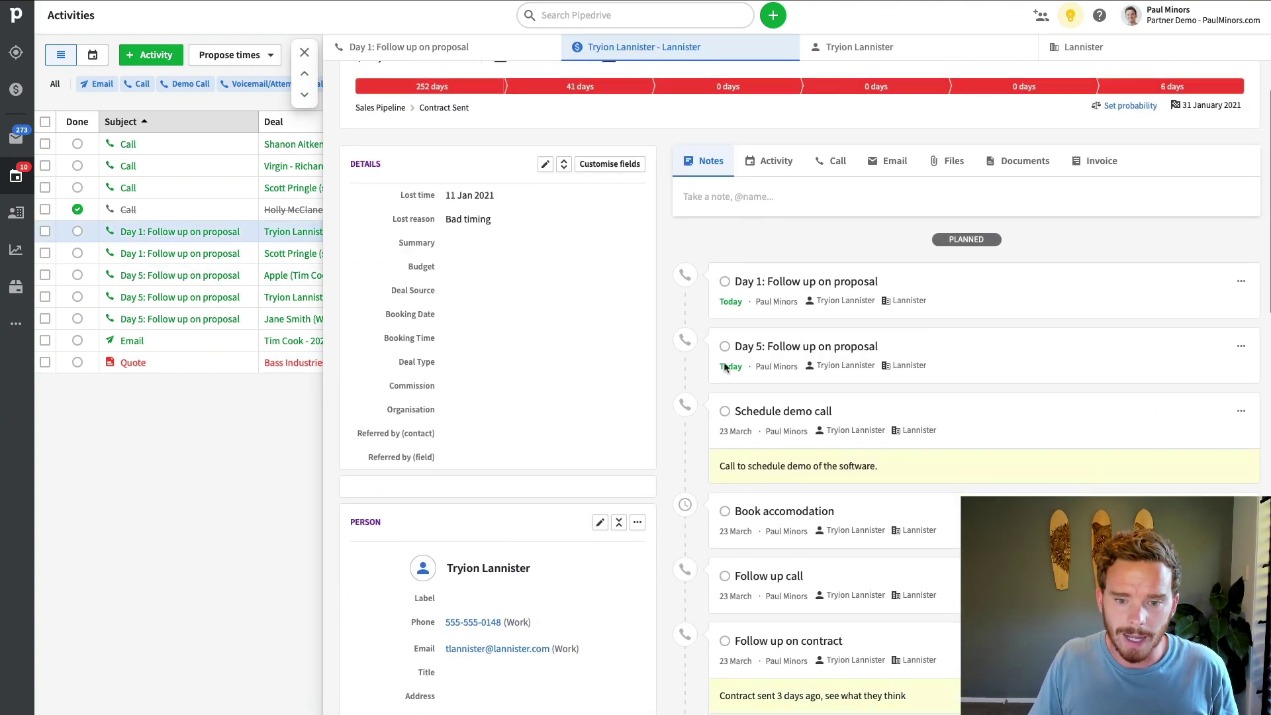
click(725, 281)
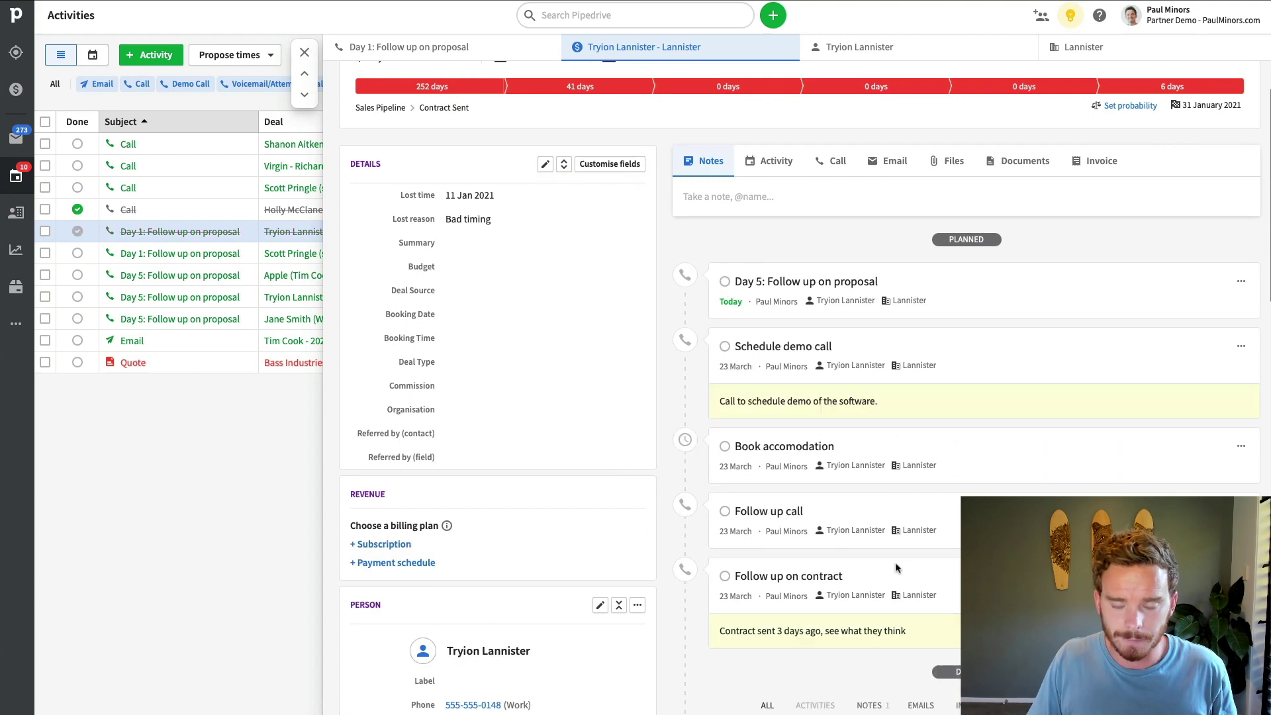
Reschedule the Day 5 follow-up to Friday 18 March and close the deal details
click(1240, 281)
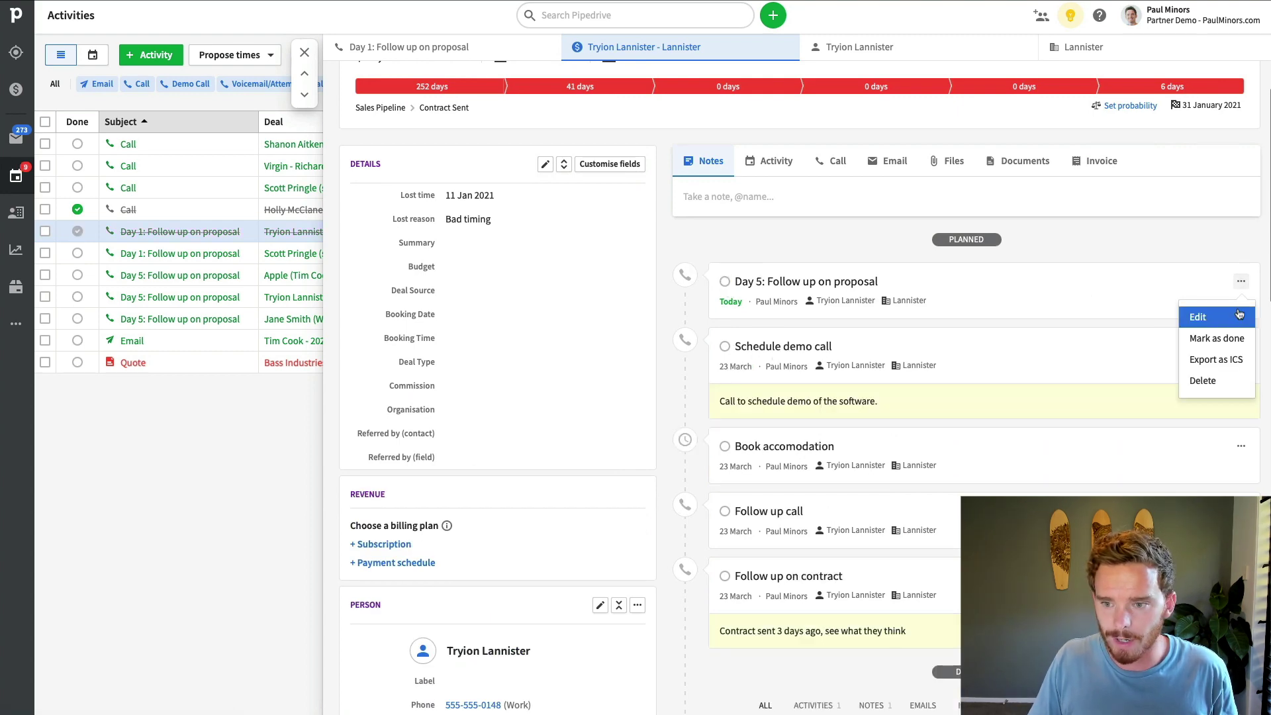
click(1200, 315)
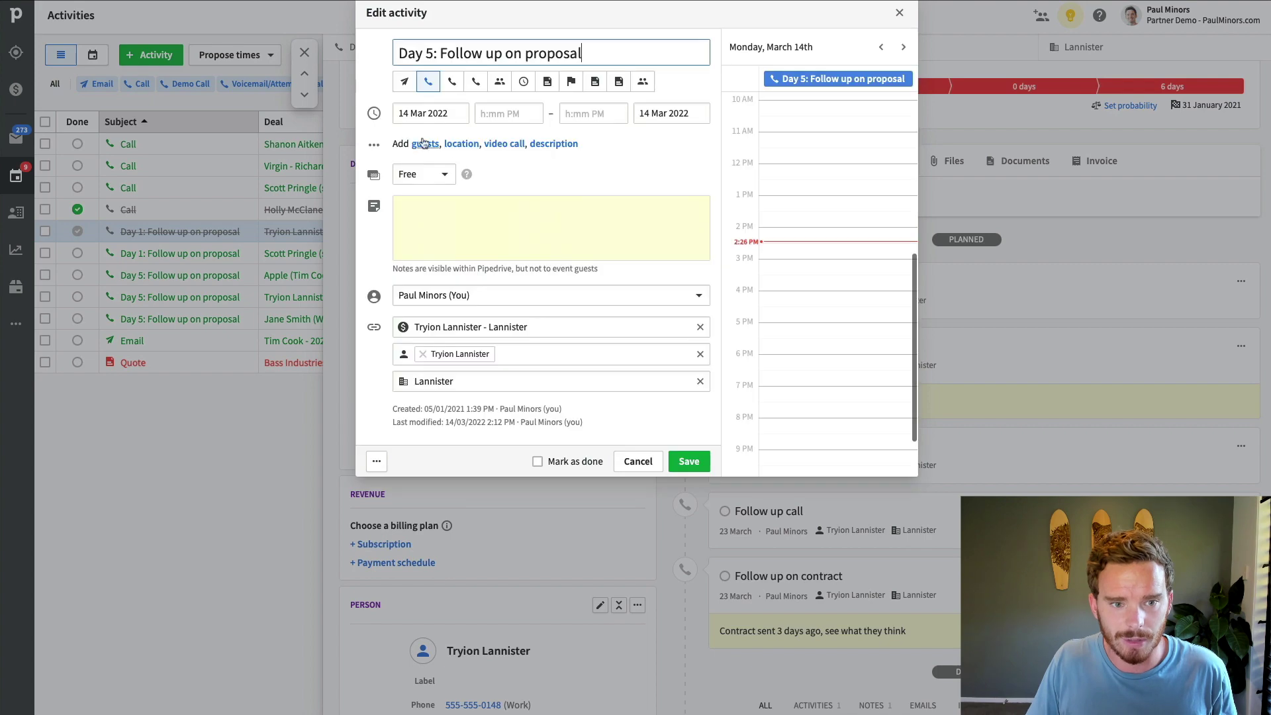
click(409, 113)
click(499, 242)
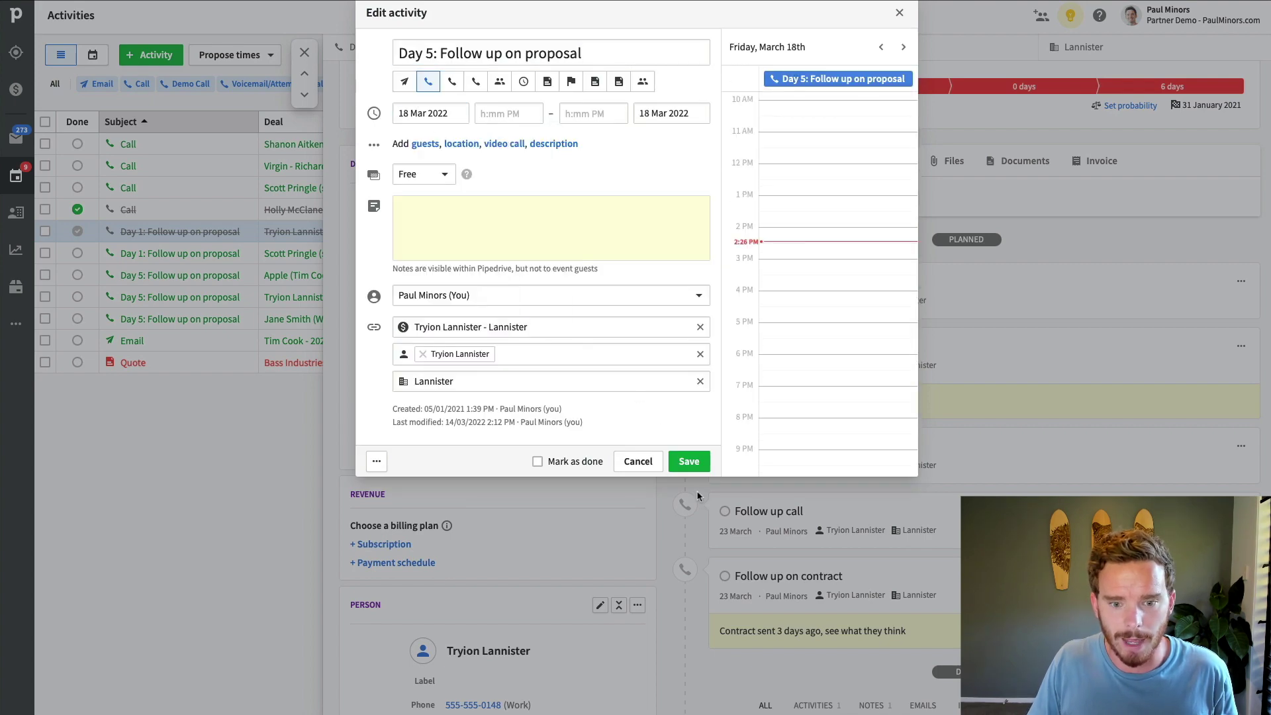
click(689, 462)
scroll(871, 333, up, 2)
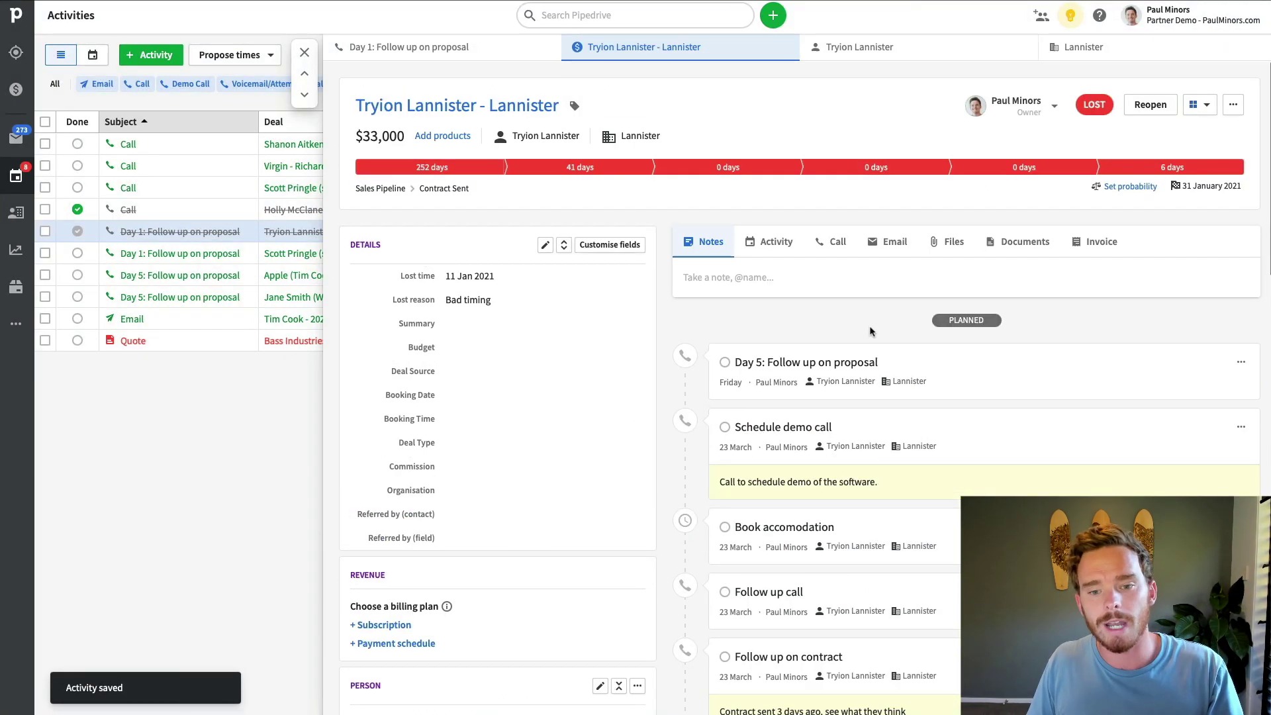
key(Escape)
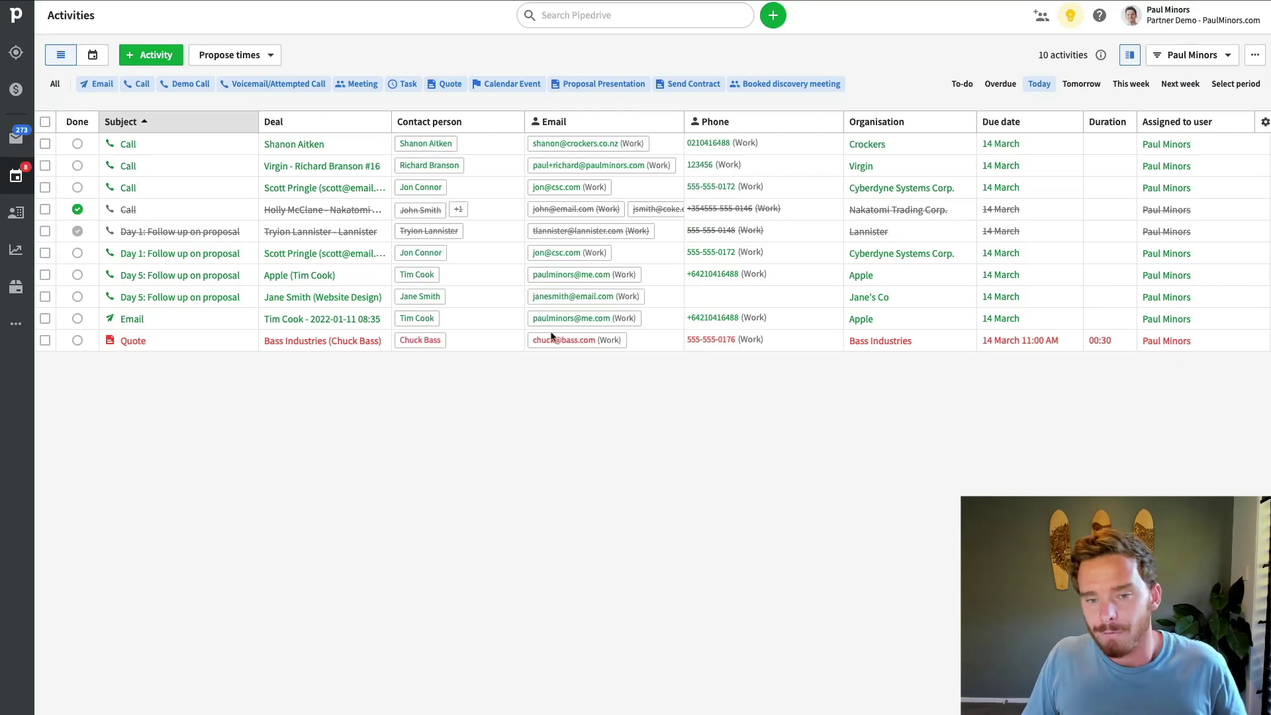
Set 'Allow entering free-form lost reasons' to Yes under Company settings > Lost reasons
click(1250, 25)
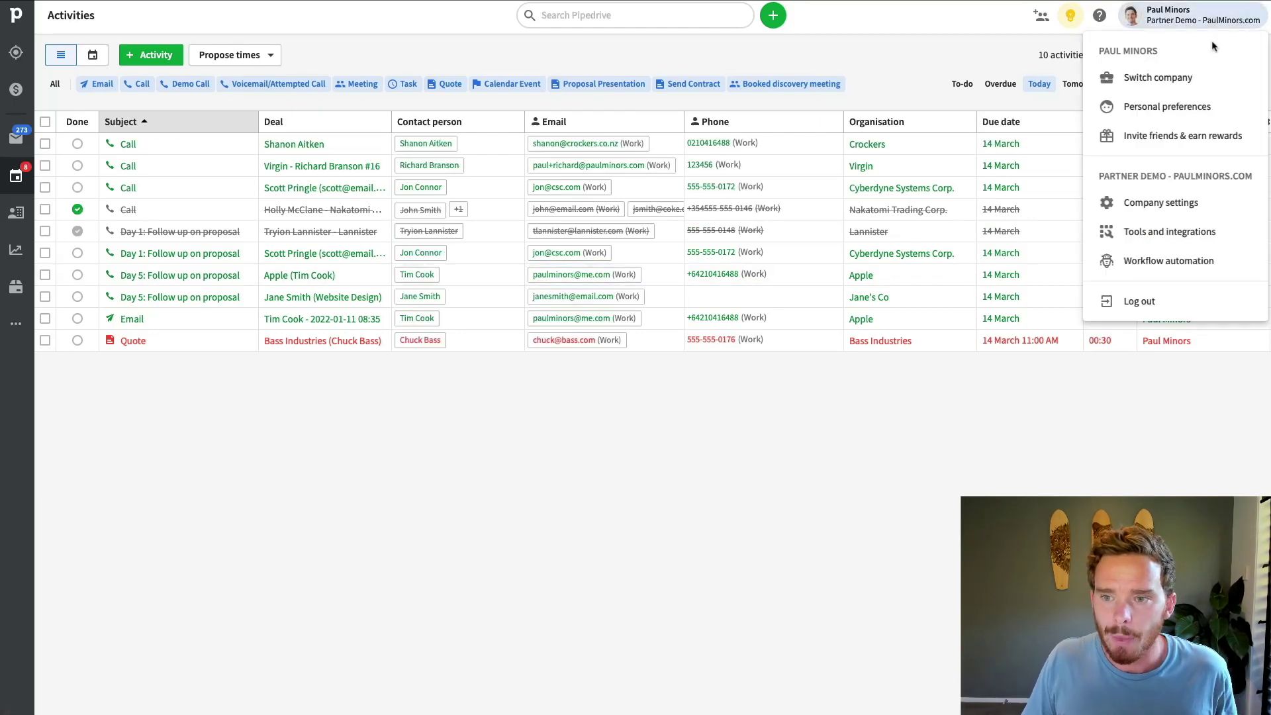
click(1162, 202)
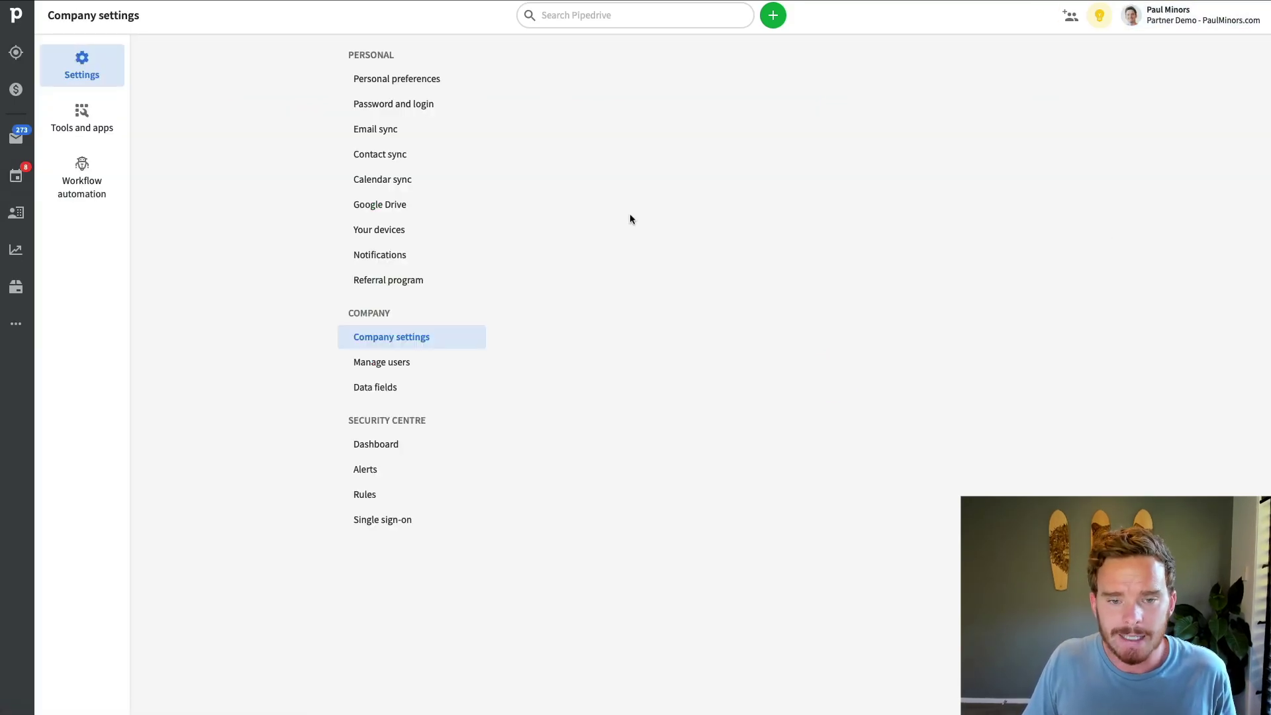
click(703, 112)
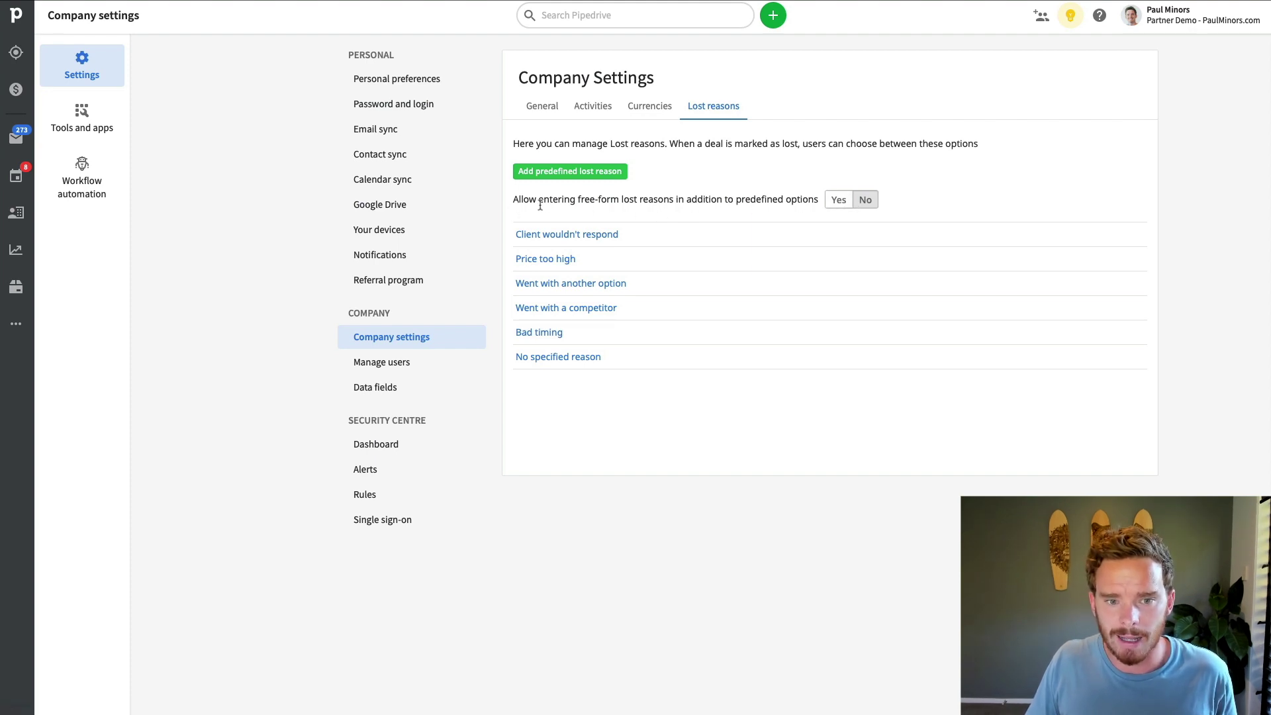
click(838, 200)
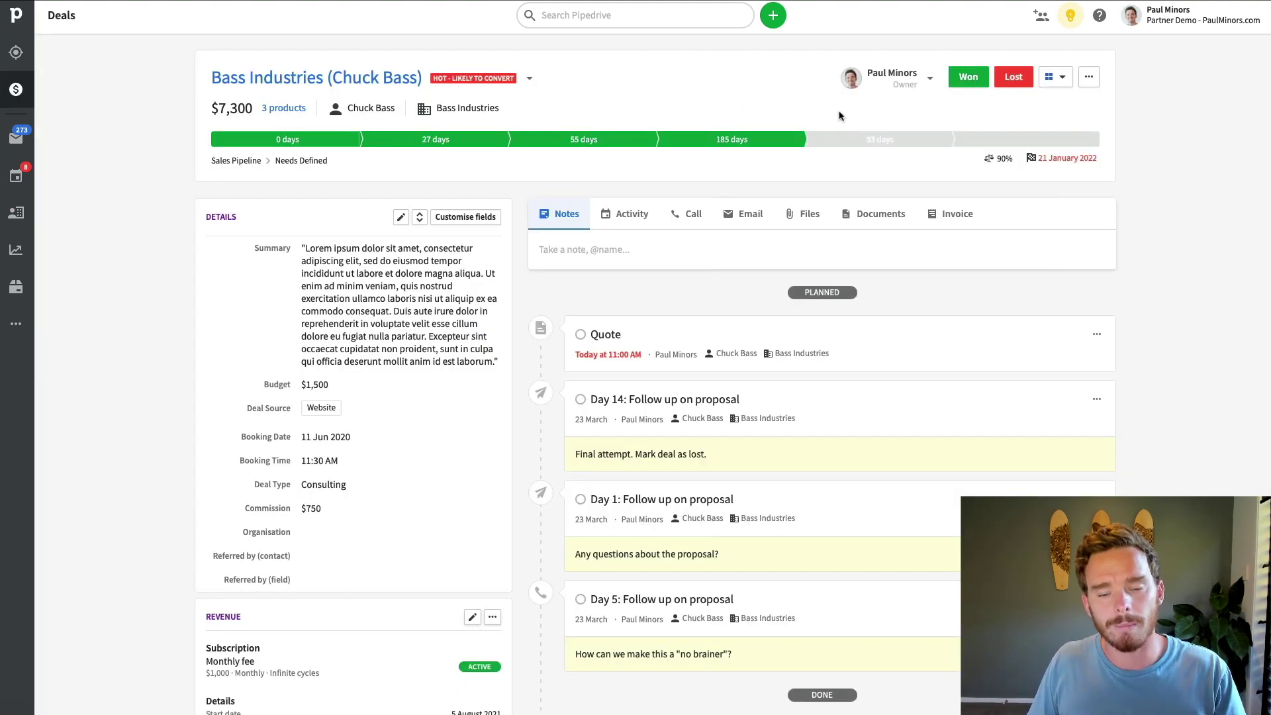
Mark the Bass Industries deal as lost, choosing Other... and typing a custom reason
click(1014, 79)
click(631, 72)
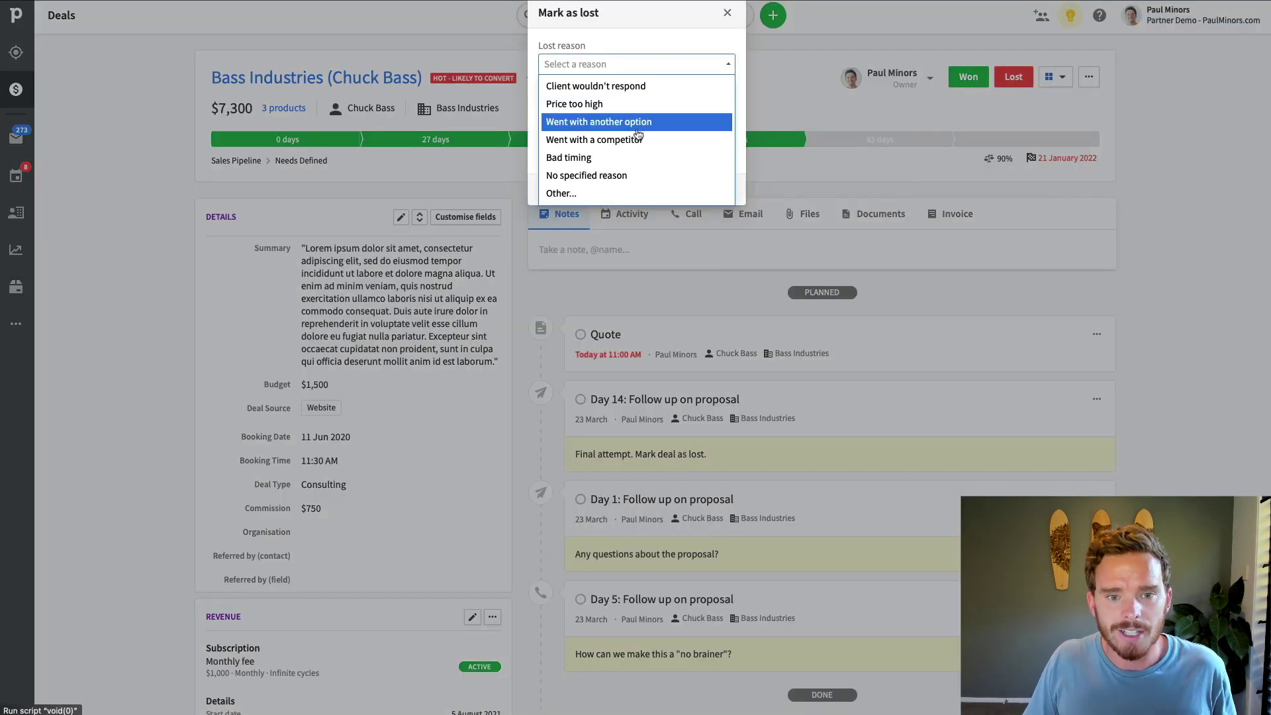
click(579, 195)
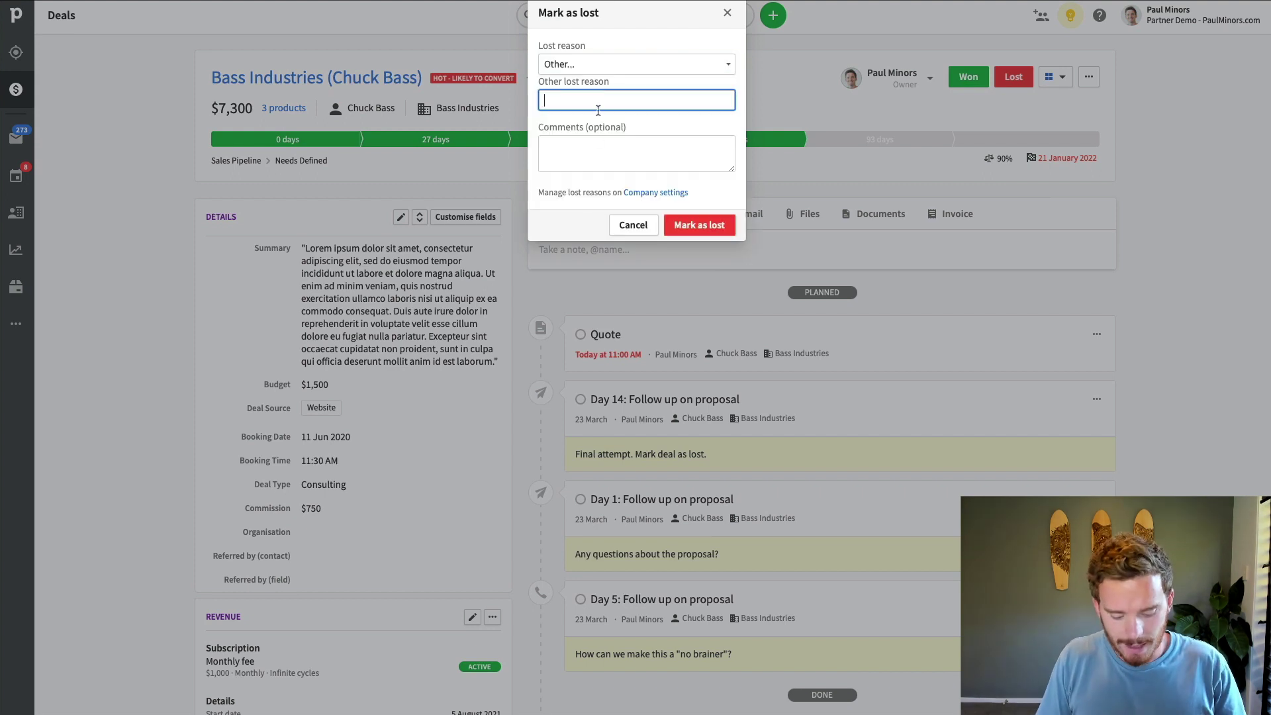
text(Type)
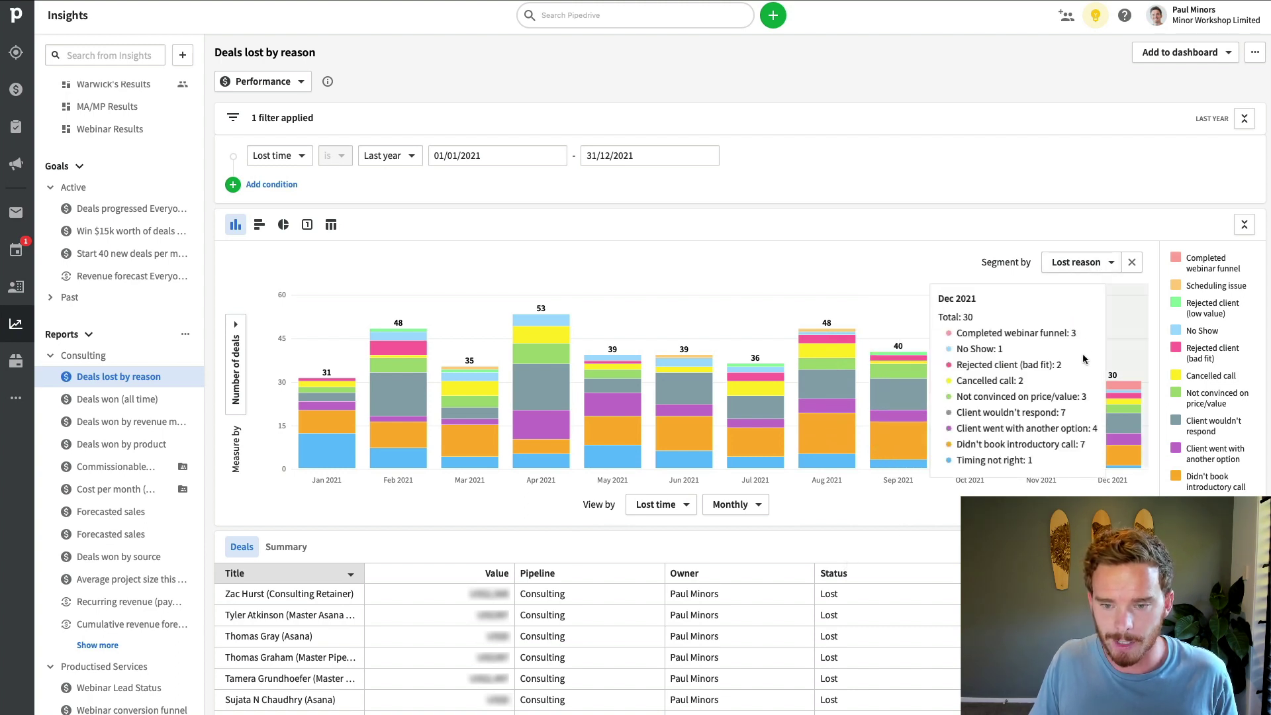
mouse_move(818, 411)
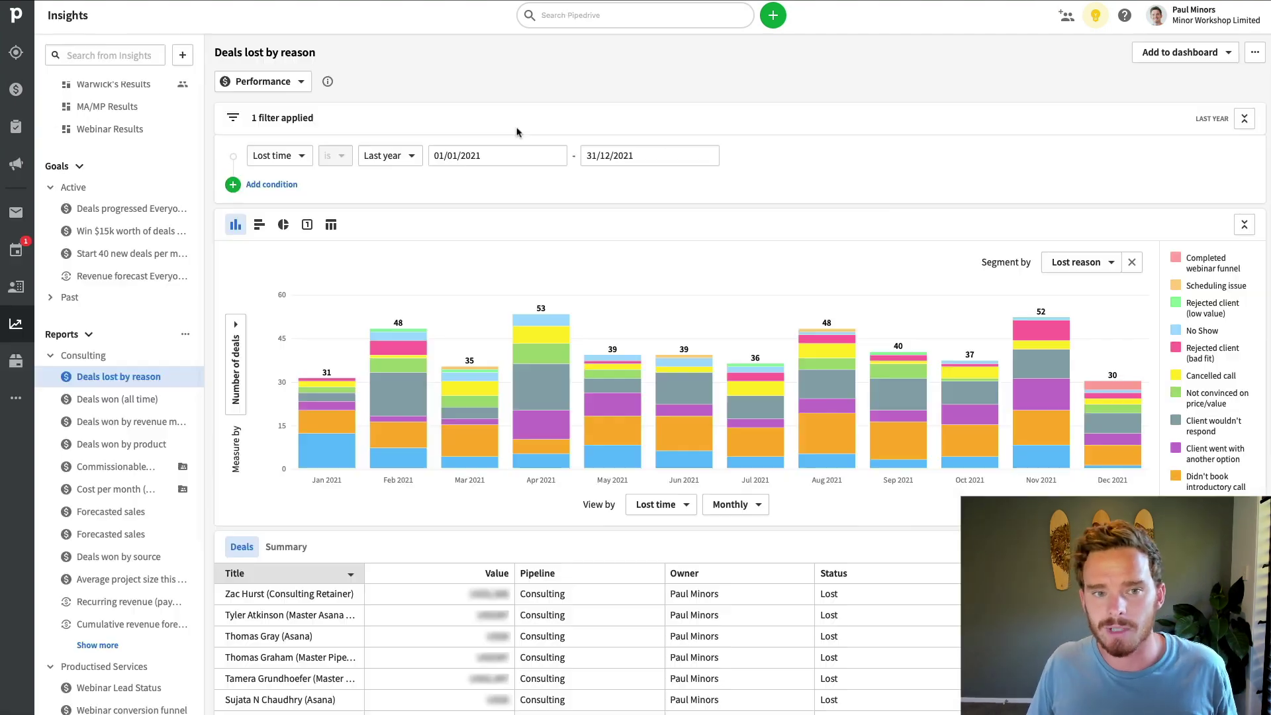
mouse_move(842, 346)
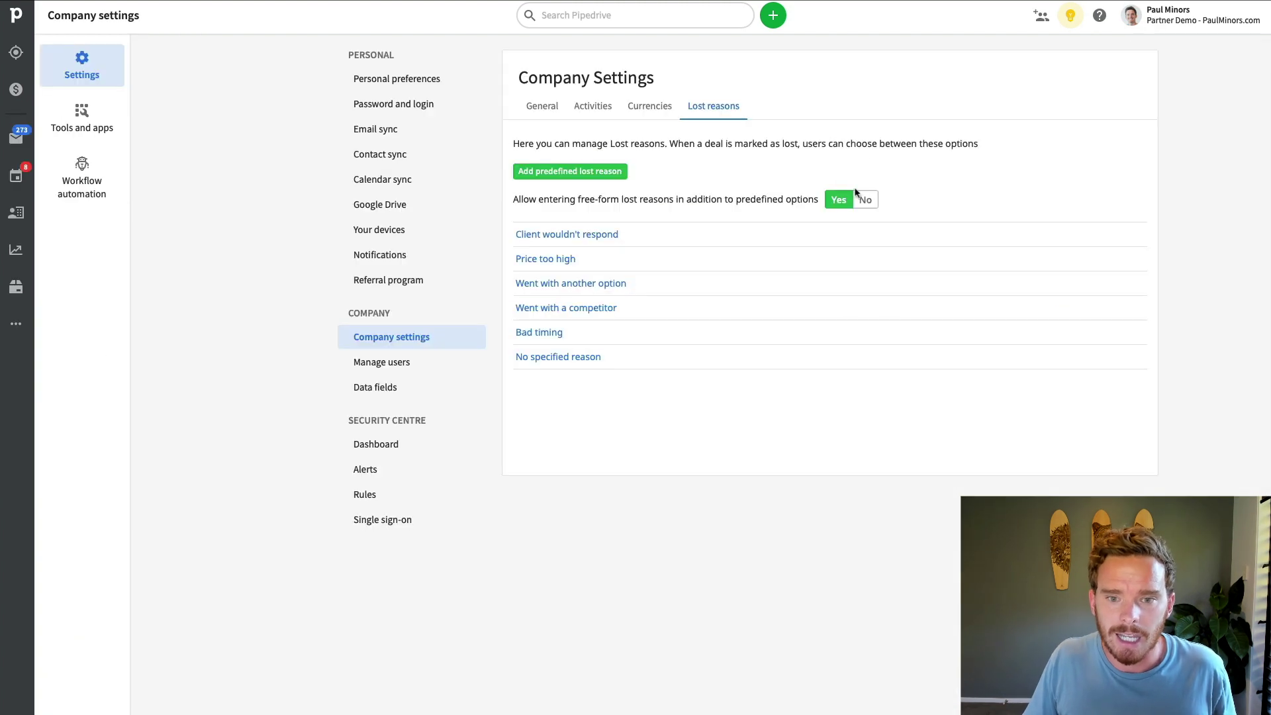
click(865, 199)
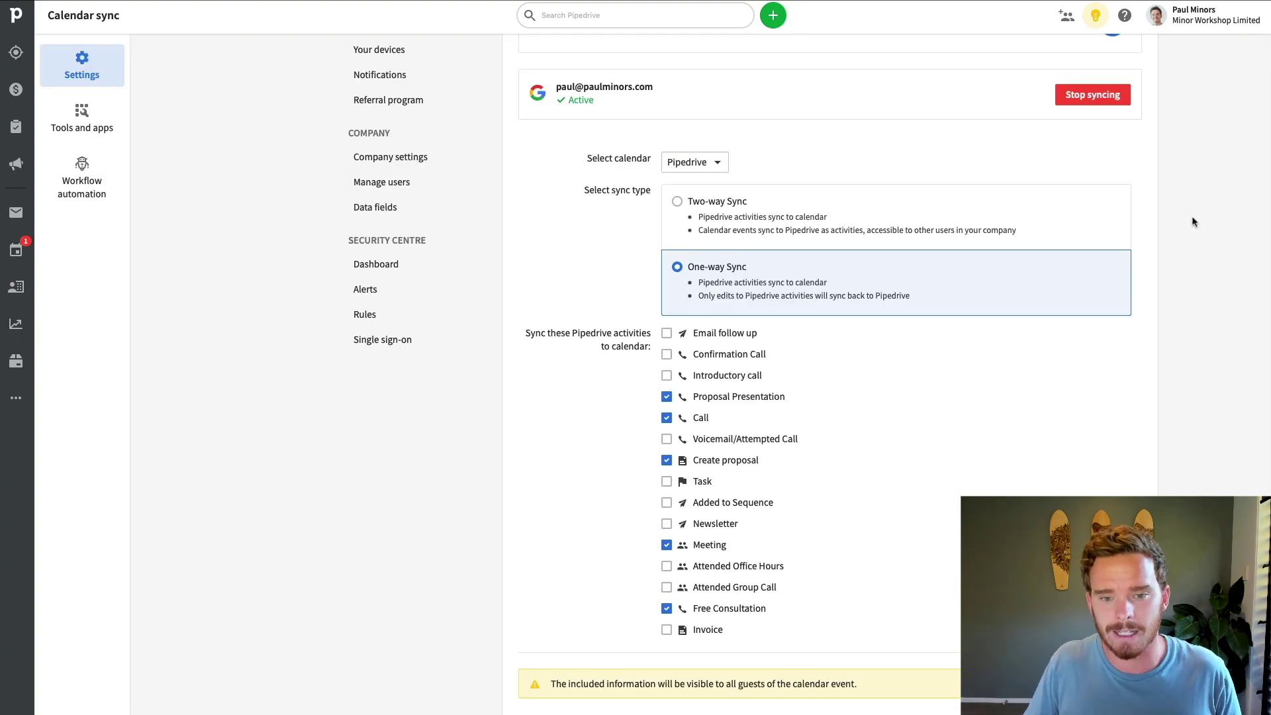
Scroll through the Calendar sync settings to review them
scroll(1125, 223, up, 5)
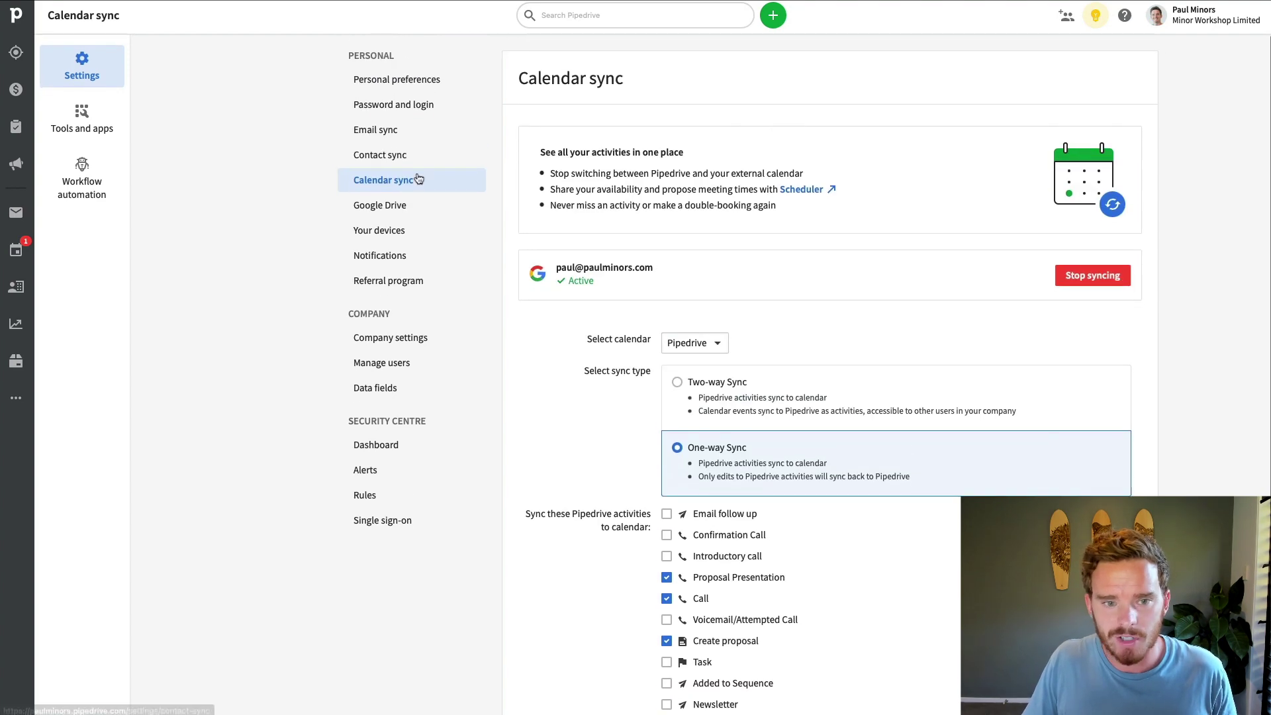
scroll(627, 224, down, 1)
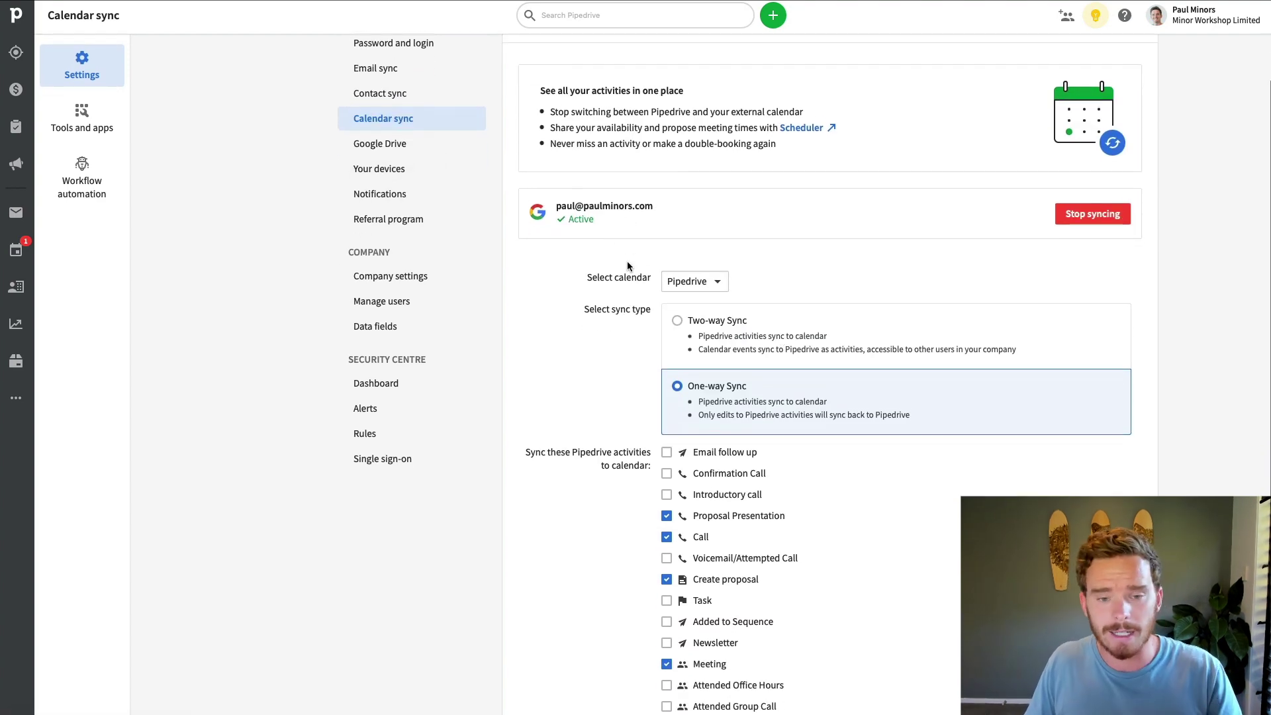
scroll(842, 282, down, 3)
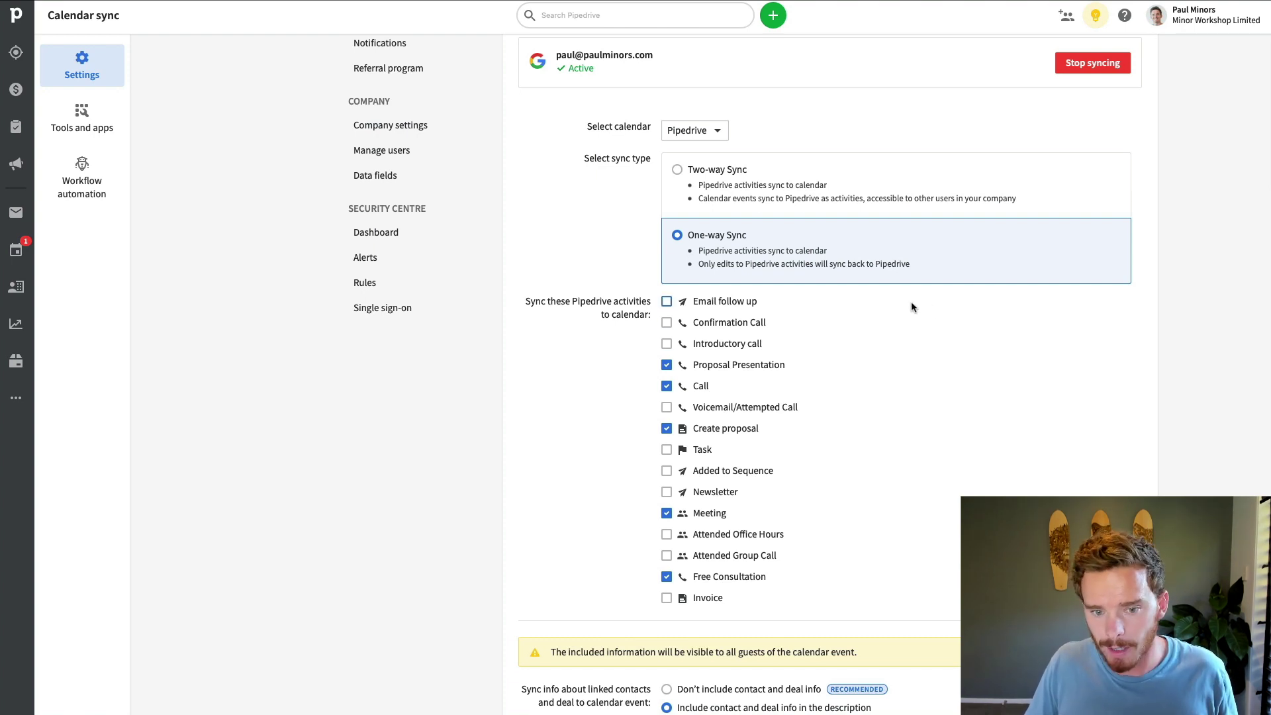
scroll(763, 315, down, 1)
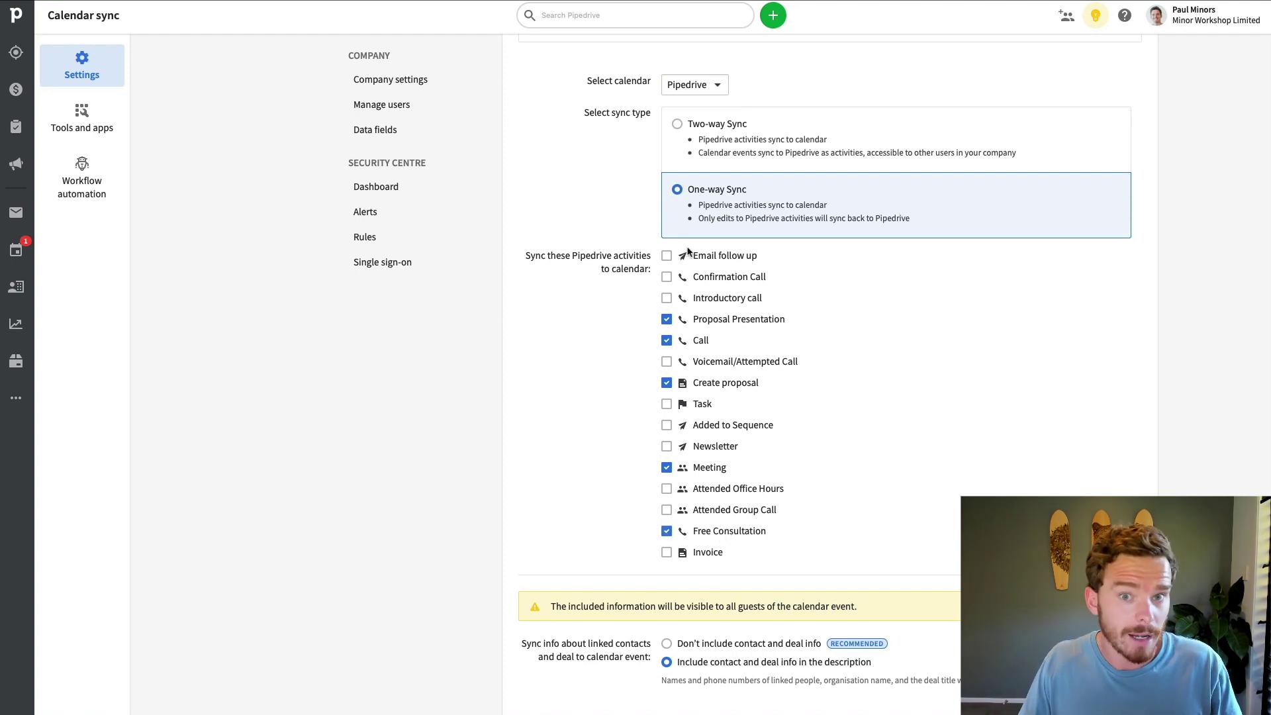
scroll(688, 250, up, 2)
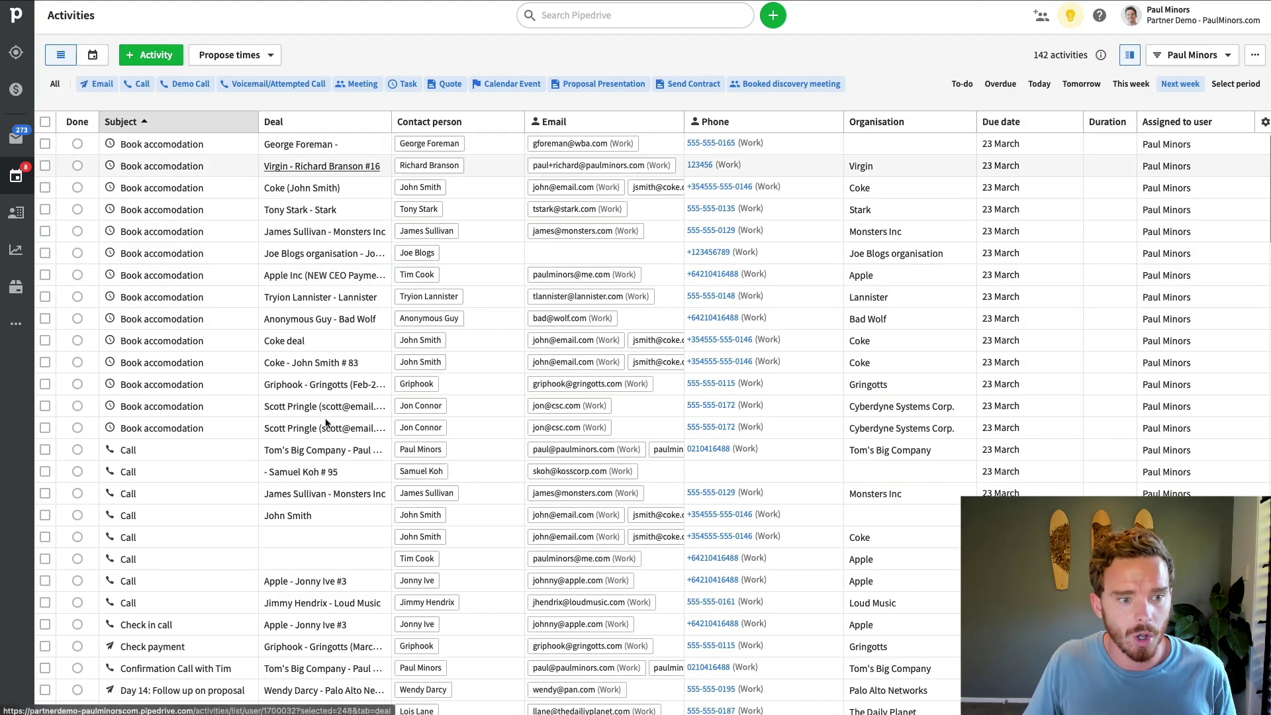
Add a meeting with the two attendees on Wednesday 16 March, 10–11 AM, and mark it done
click(93, 54)
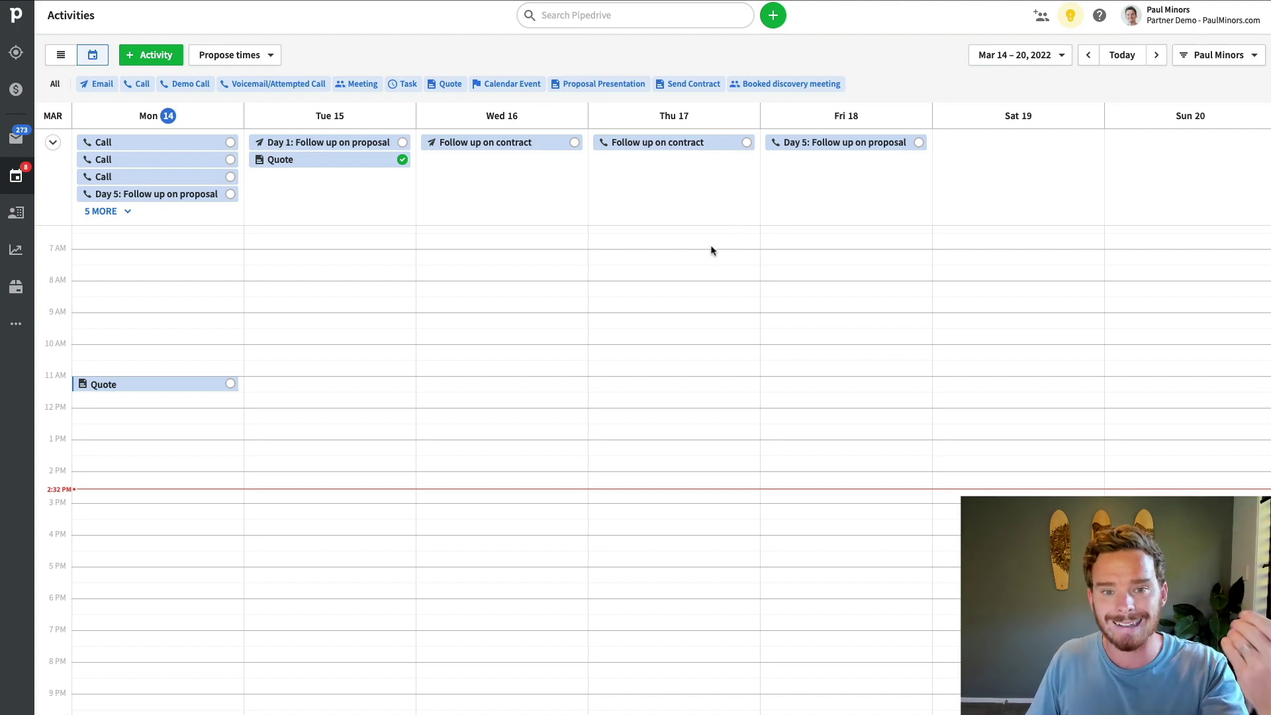
scroll(708, 256, down, 1)
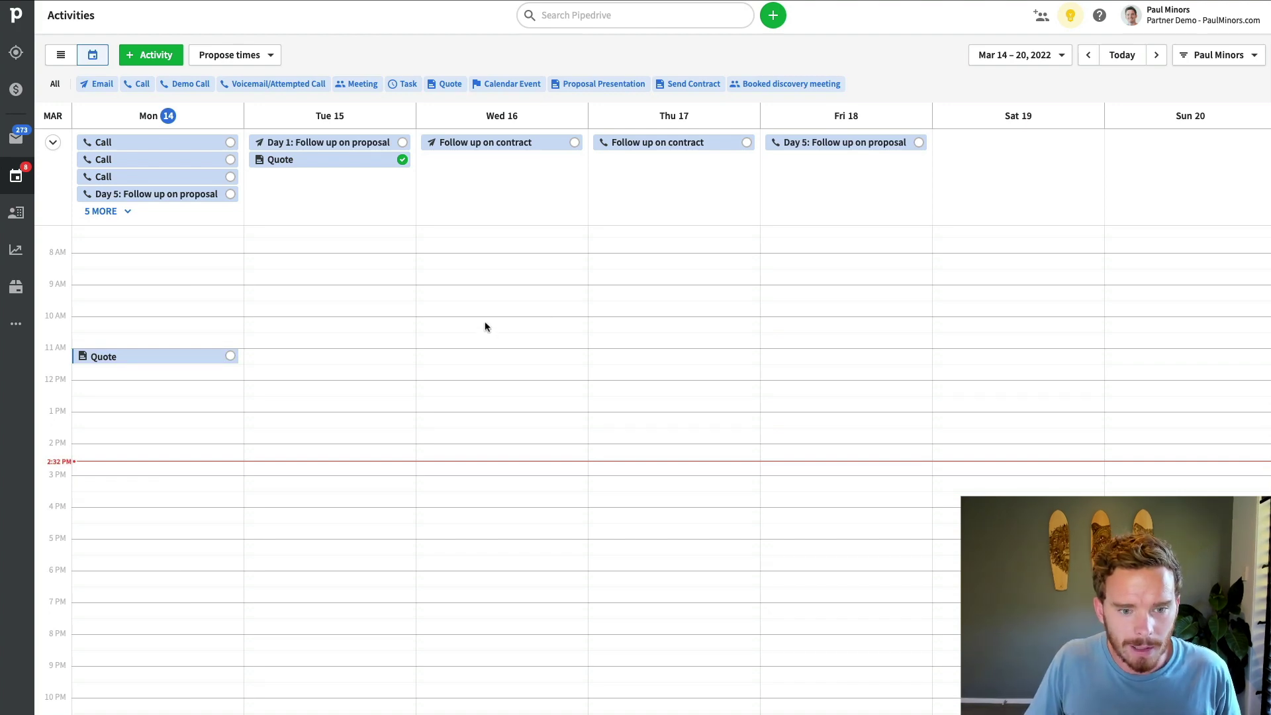
drag(485, 321, 487, 348)
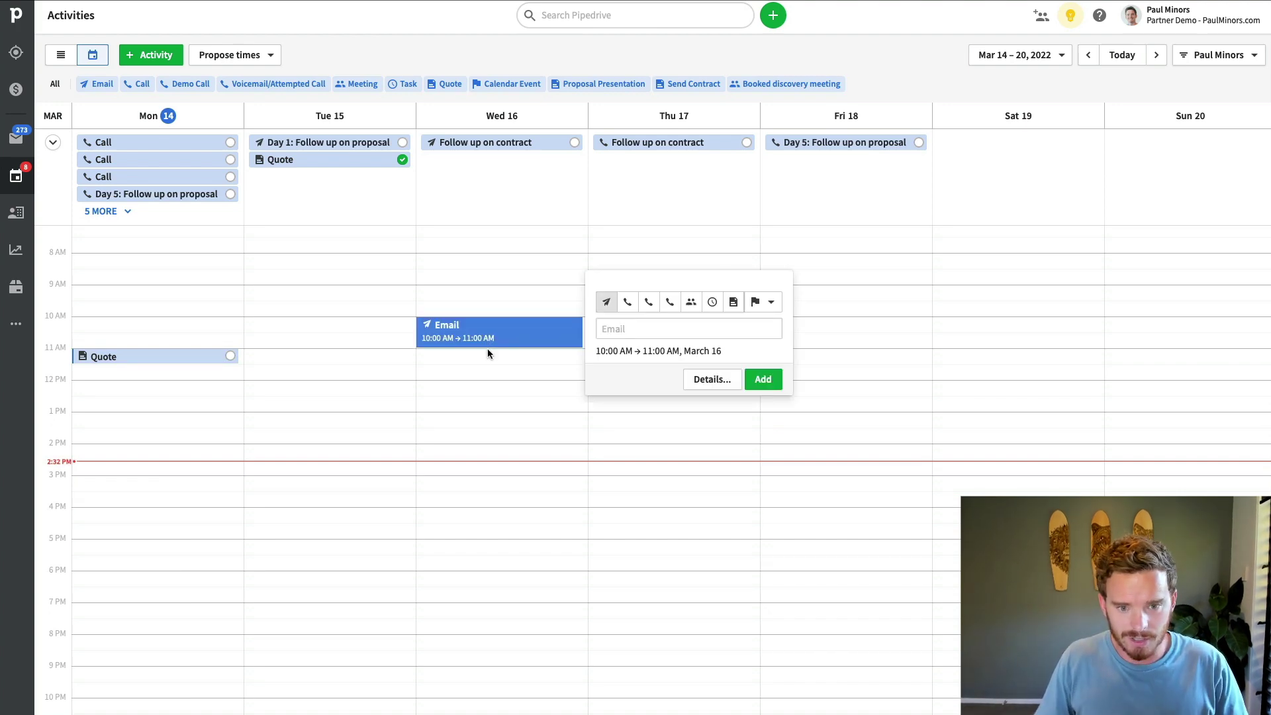
click(649, 329)
text(Mee)
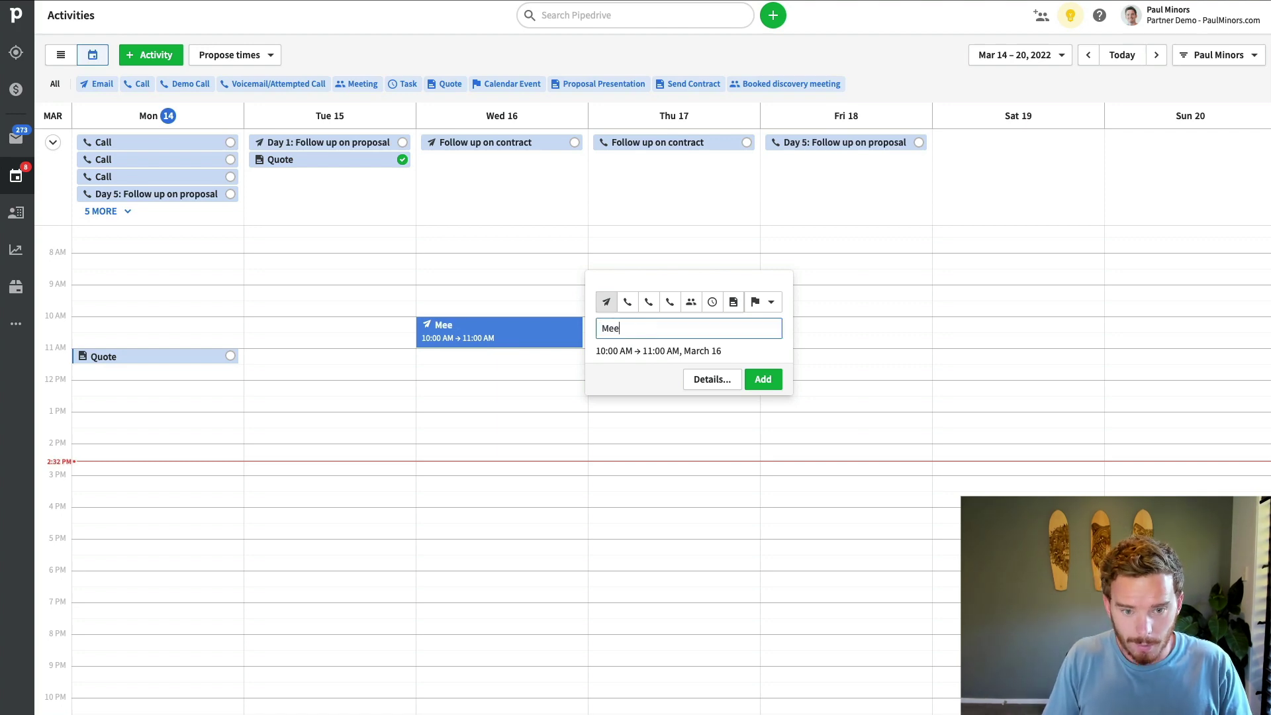
text(ting: Pa)
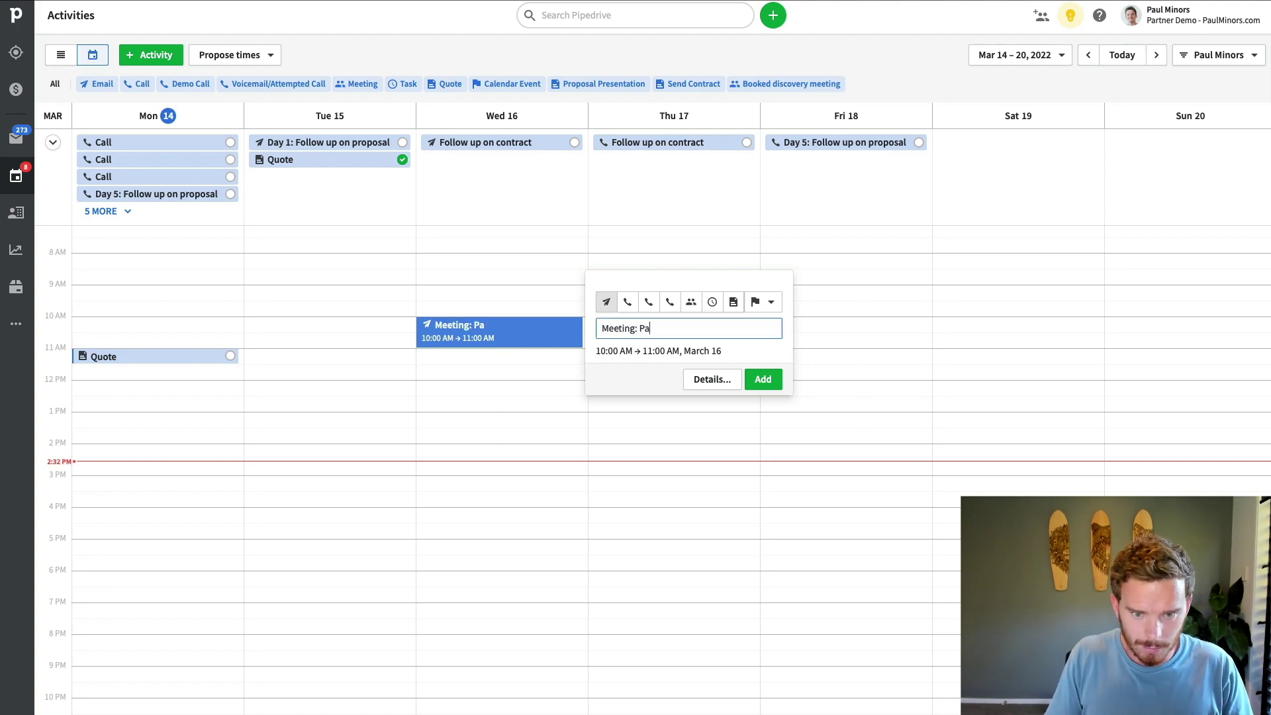
text(l ul & tim)
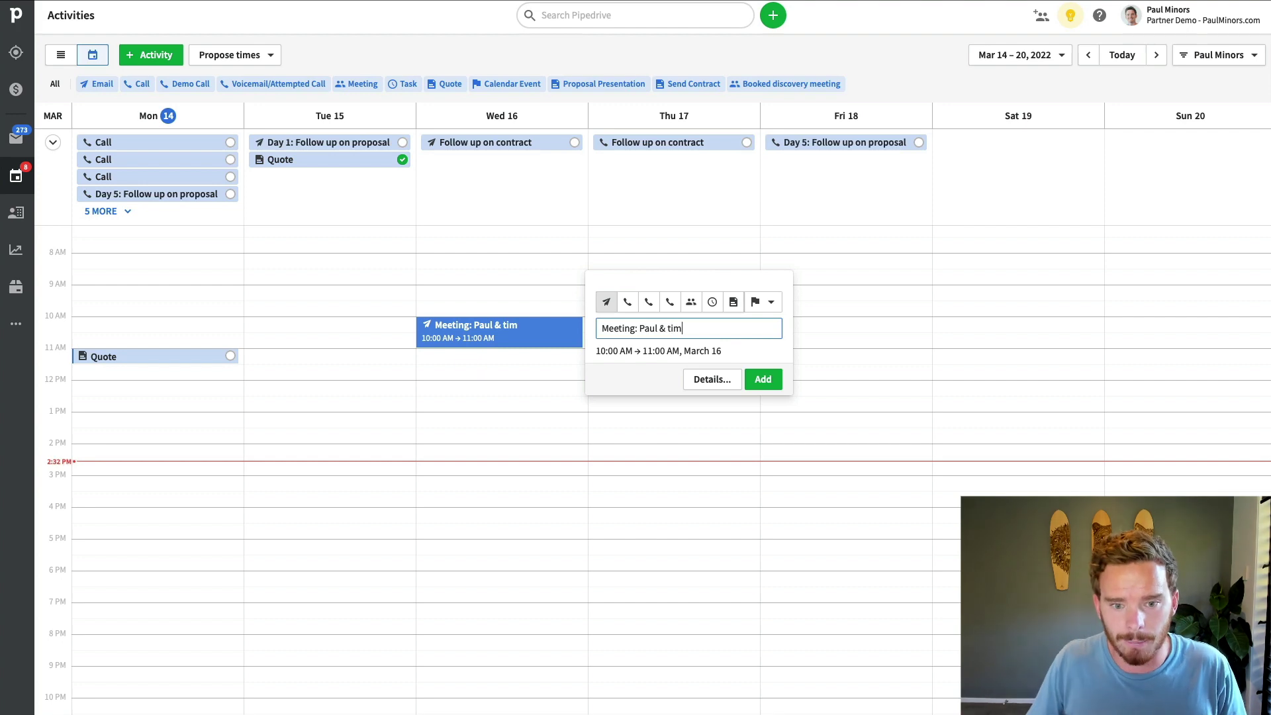
key(BackSpace)
key(BackSpace)
key(BackSpace)
text(Tim)
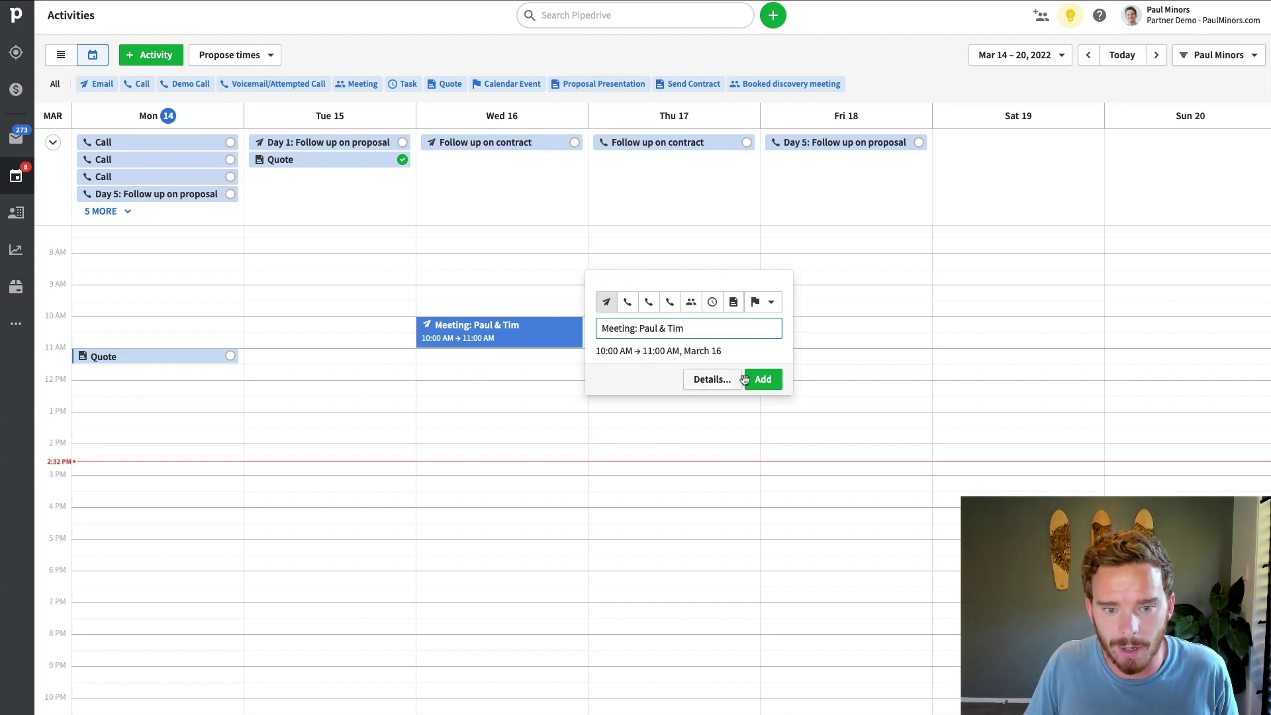
click(764, 381)
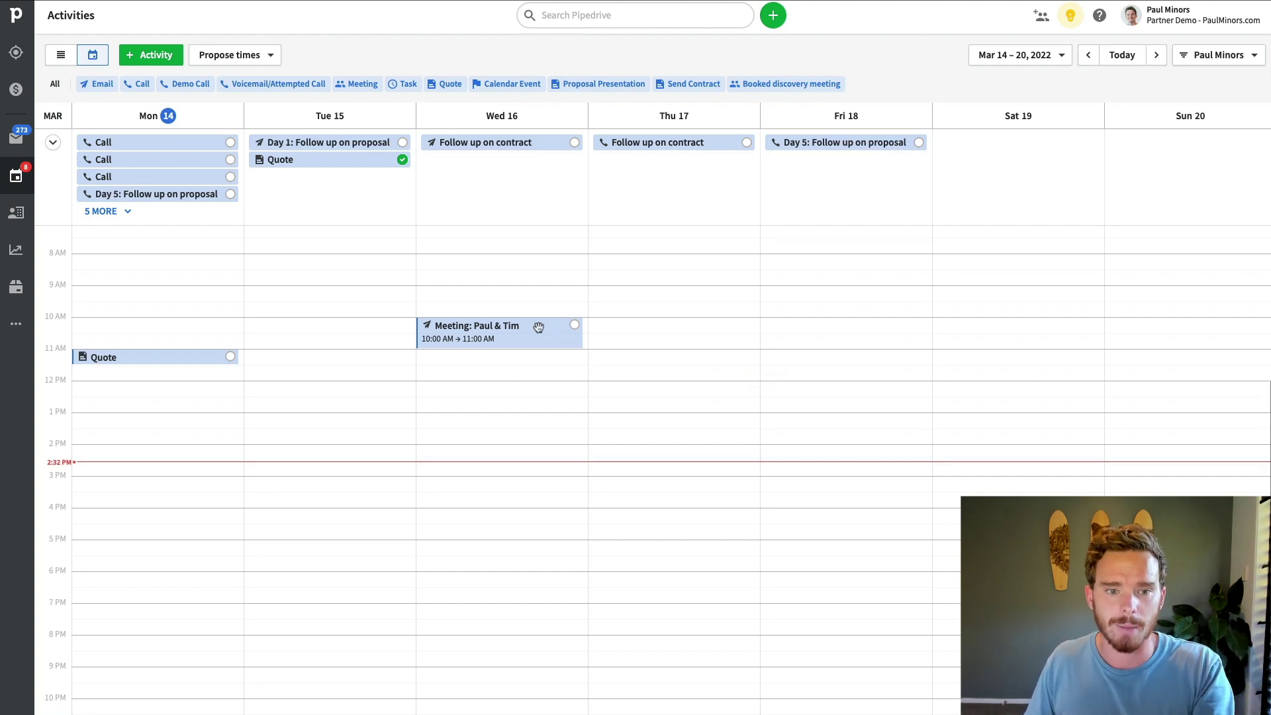
scroll(539, 328, up, 1)
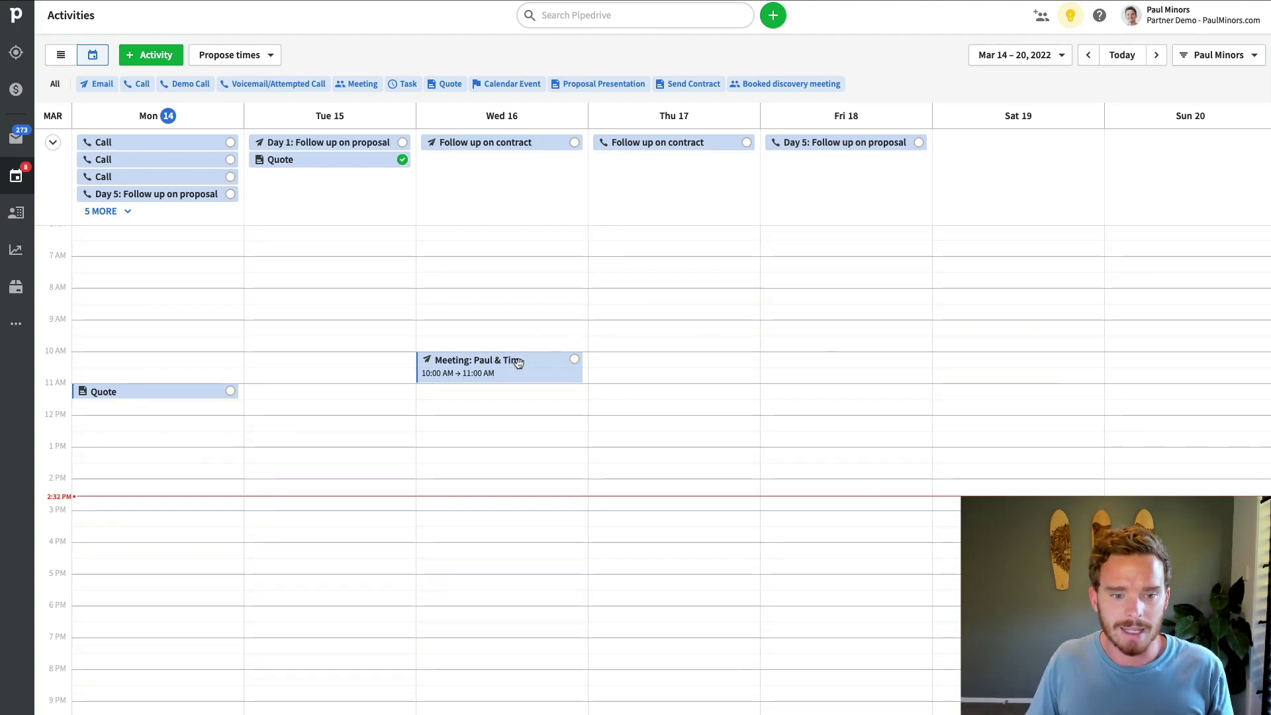
click(574, 361)
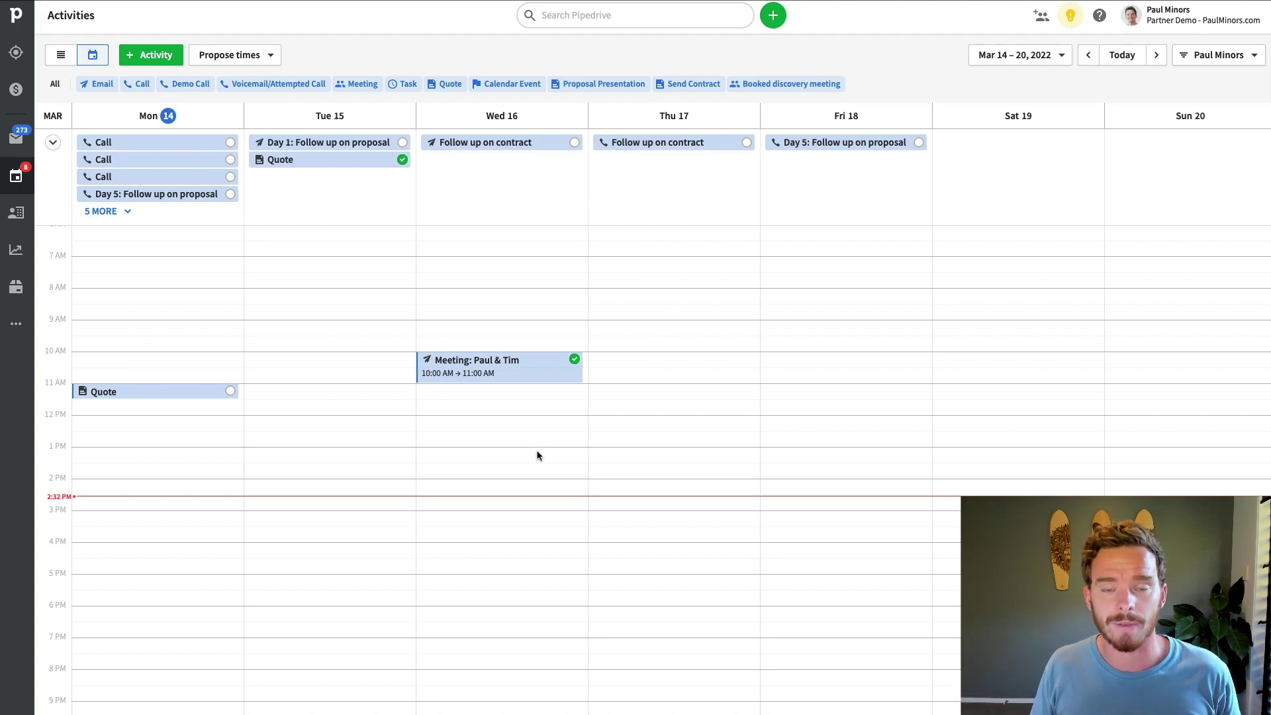
Open and close the meeting's edit form unchanged, then list only overdue activities
click(510, 368)
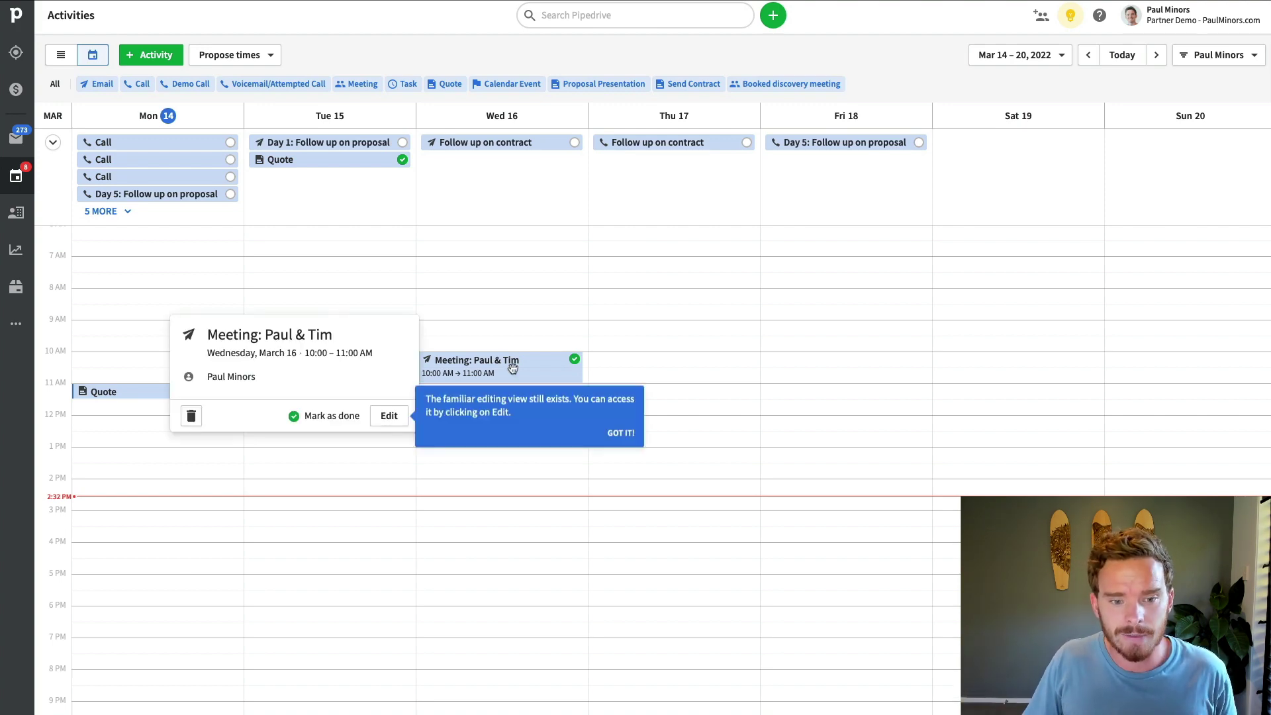
click(390, 416)
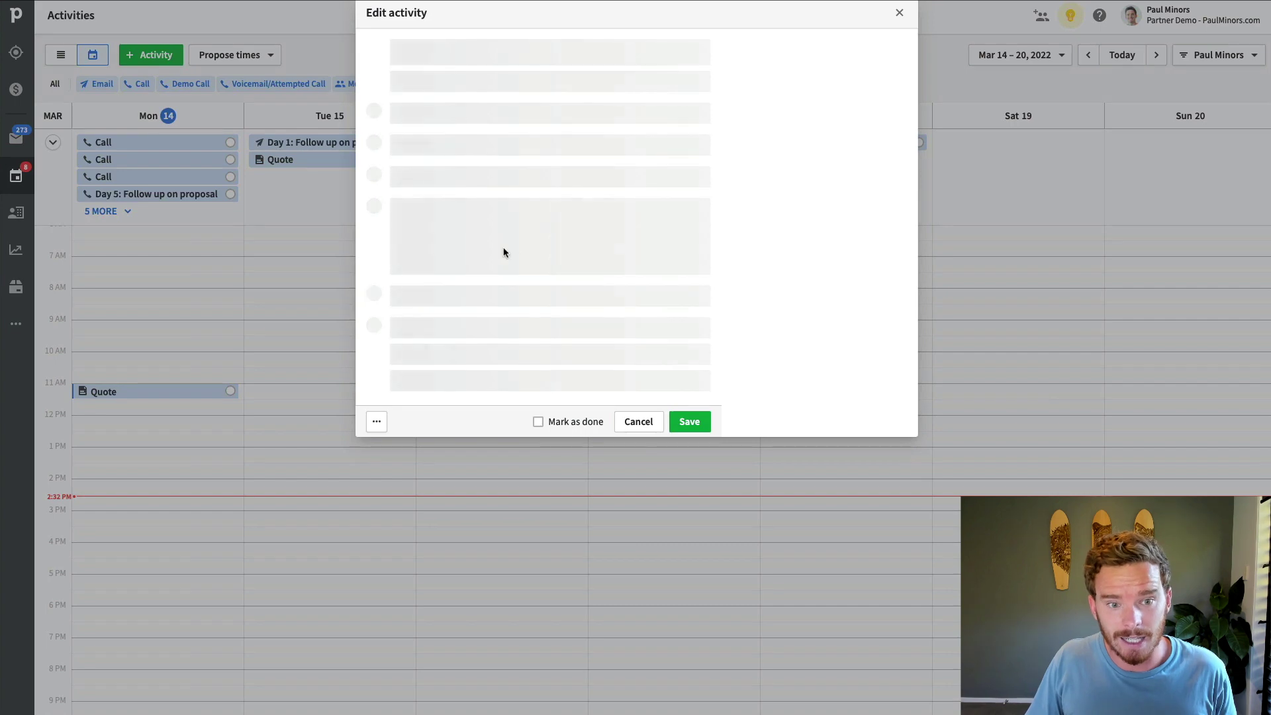
click(675, 422)
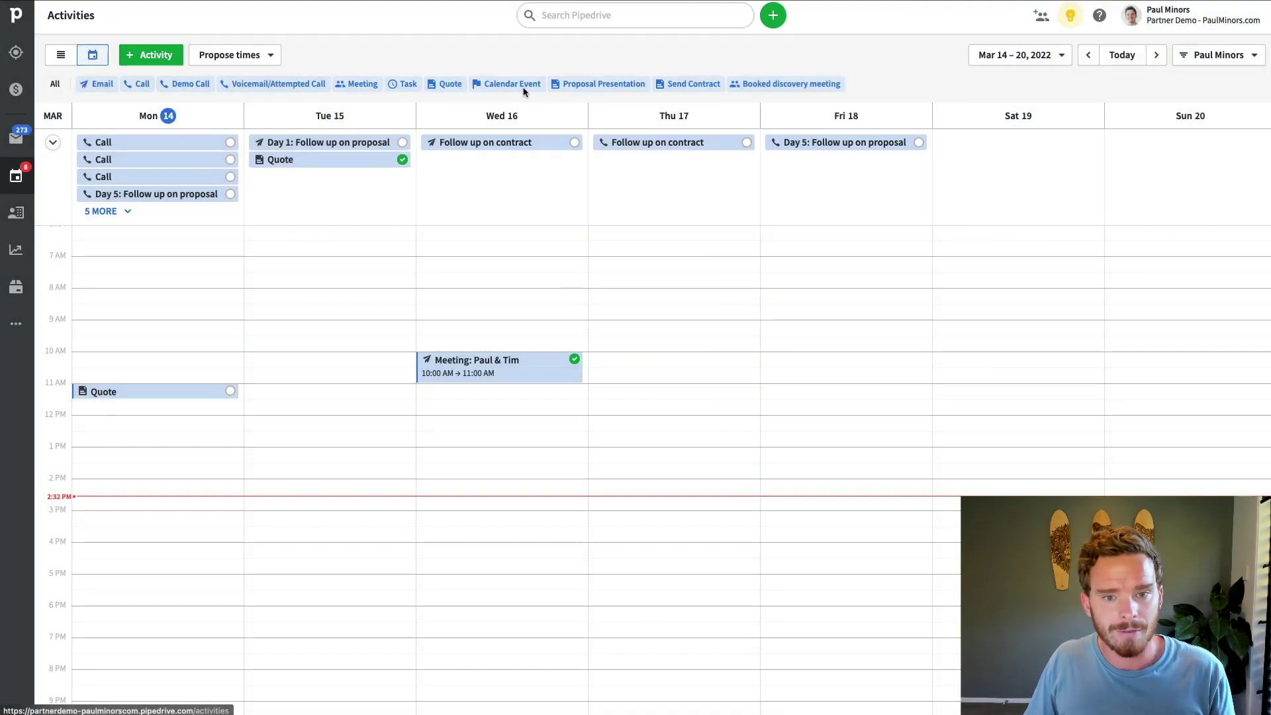
click(60, 55)
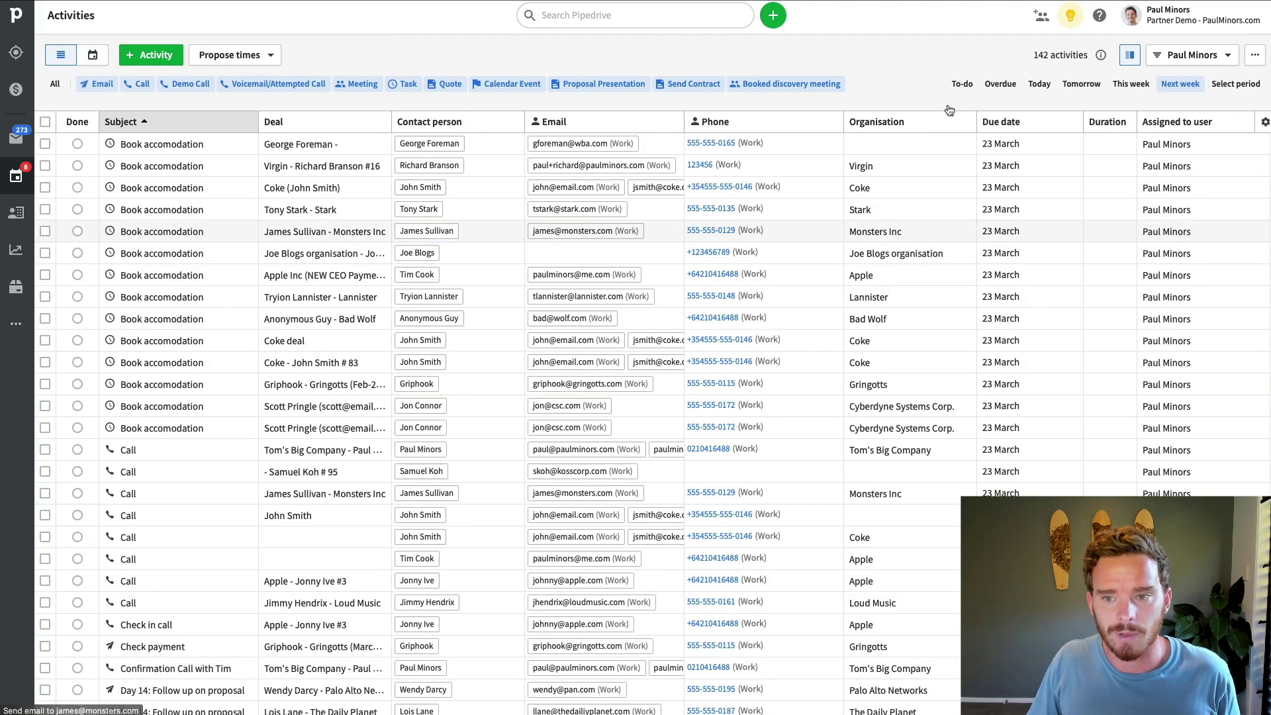
click(1000, 85)
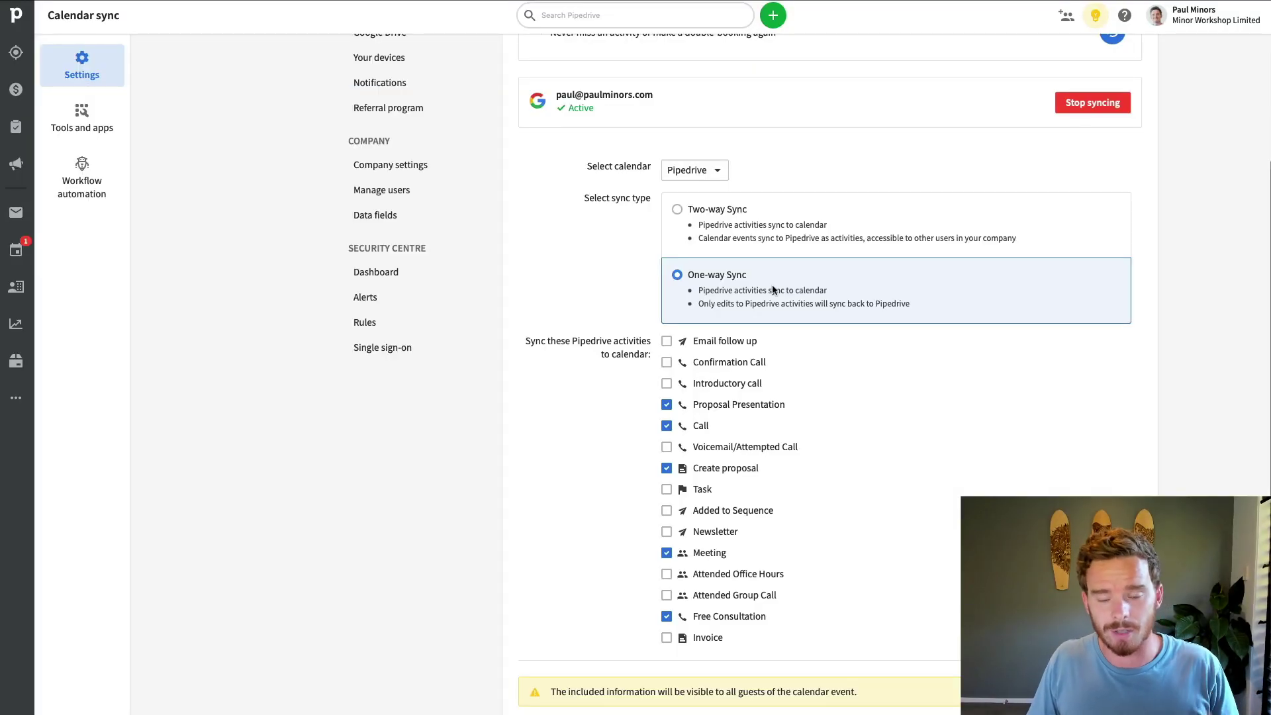
Return to the weekly activities calendar for 14–20 March 2022
scroll(772, 284, down, 1)
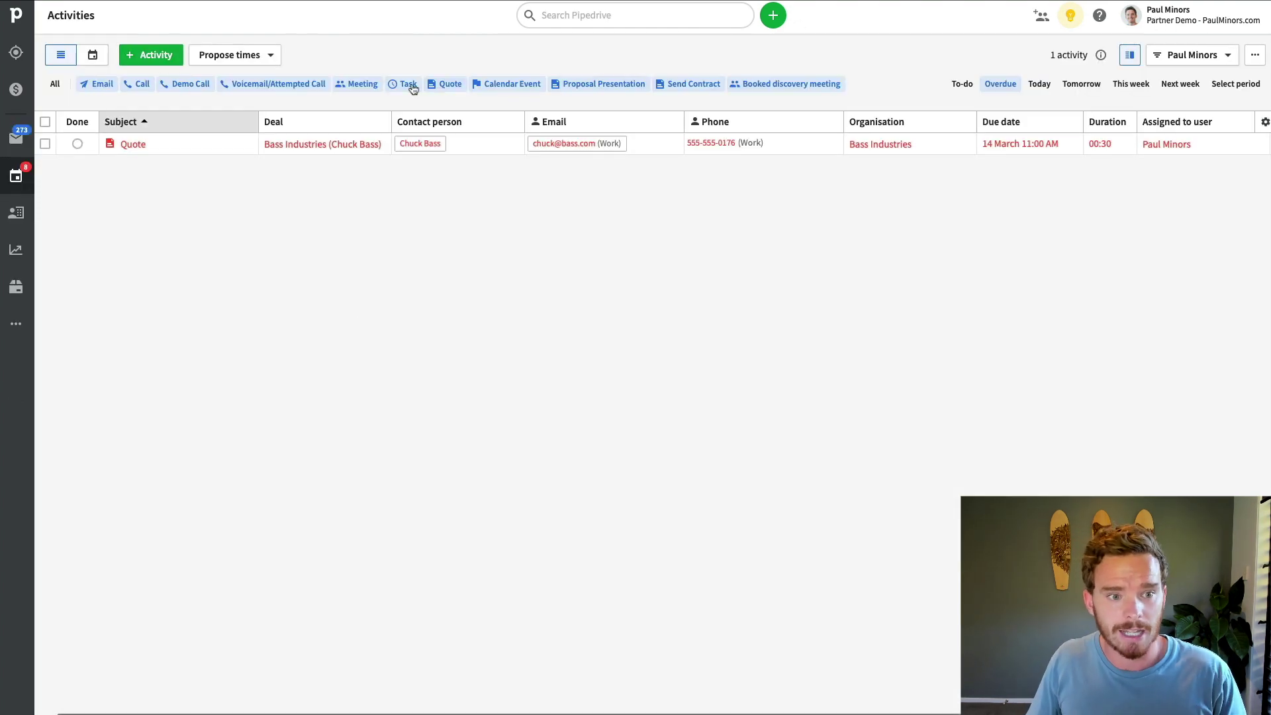
click(92, 55)
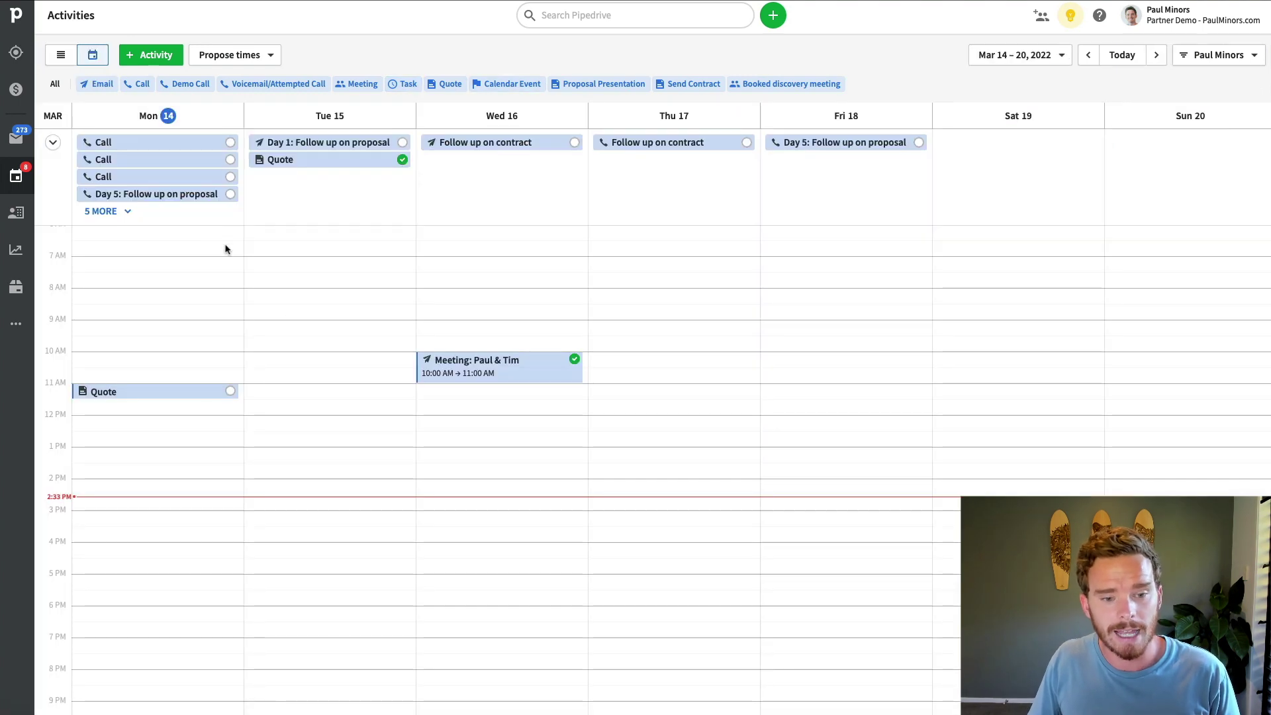